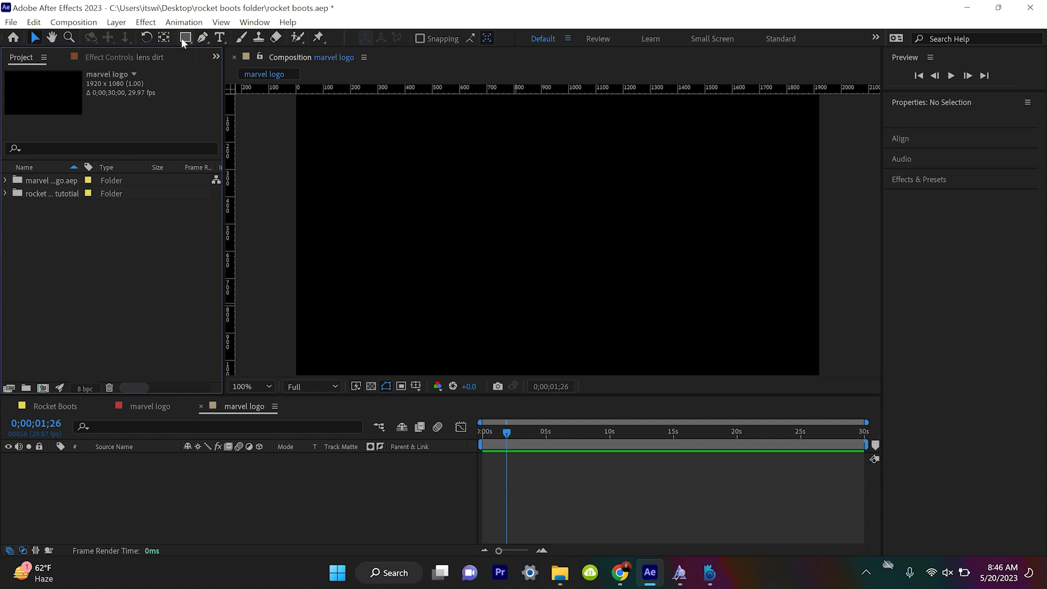
Step: Draw a red rectangle about 809 × 369 px in the left half of the marvel logo composition
left_click_drag(186, 39, 212, 41)
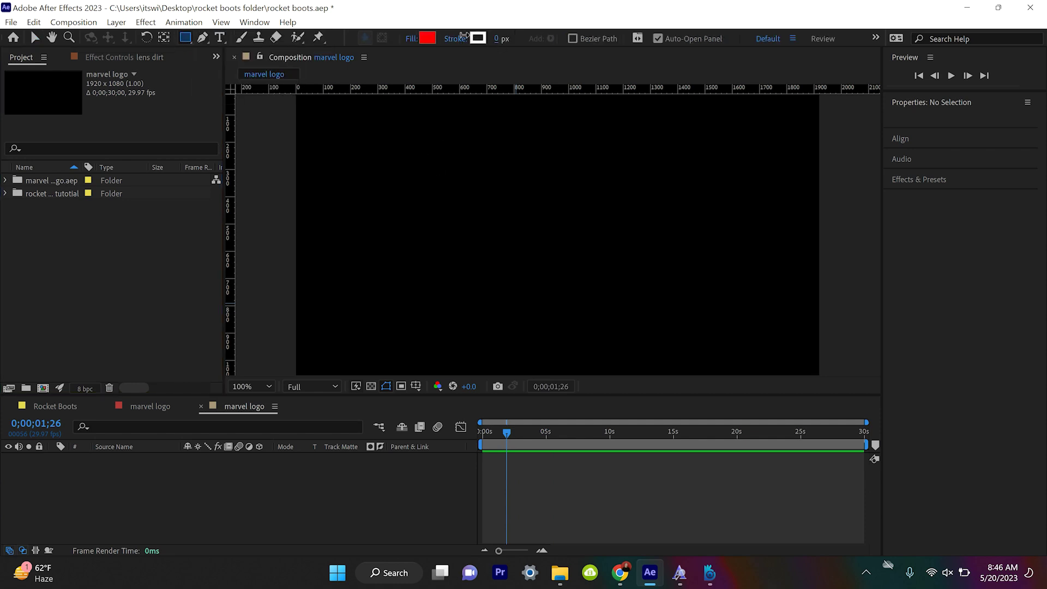
mouse_move(342, 176)
left_mouse_down()
mouse_move(498, 283)
mouse_move(564, 277)
left_mouse_up()
Step: Switch to Chrome, view the Sketchfab Marvel Studios logo image as a reference, and return to After Effects
left_click(620, 573)
scroll(769, 370, "down", 1)
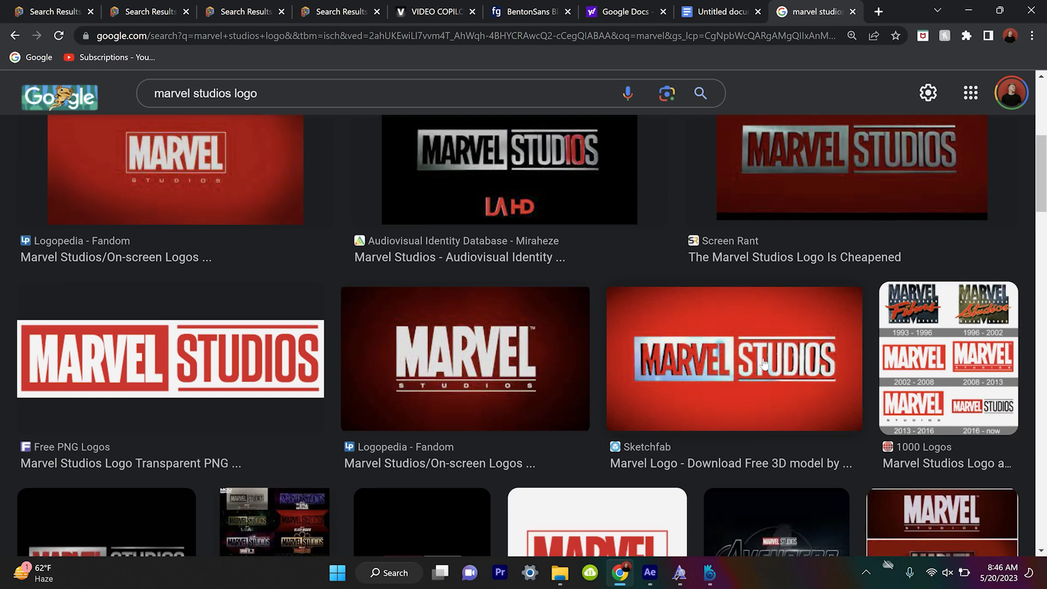
left_click(770, 371)
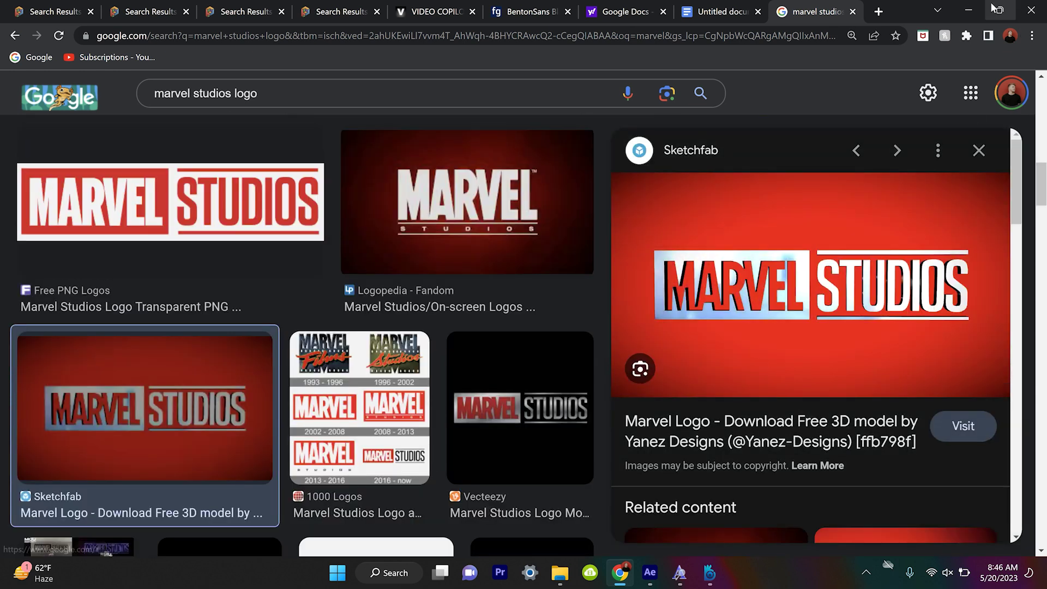
left_click(970, 9)
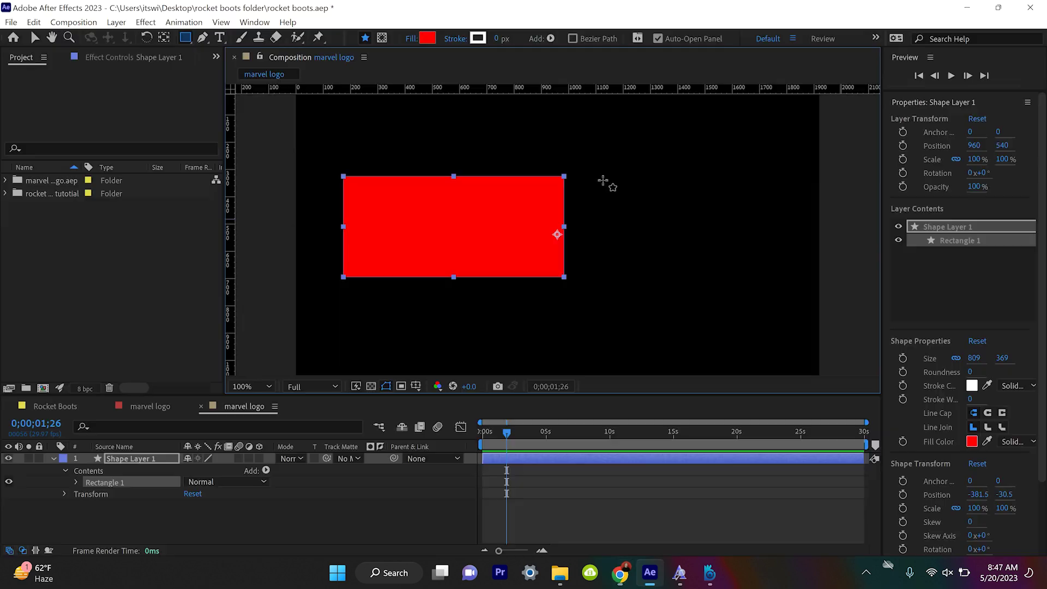
Step: Scale the red rectangle down to about 90.6% of its height and deselect it
key("v")
left_click_drag(564, 277, 564, 272)
left_click(694, 501)
Step: Add the text WILL over the red rectangle and centre it inside the rectangle
left_click(220, 37)
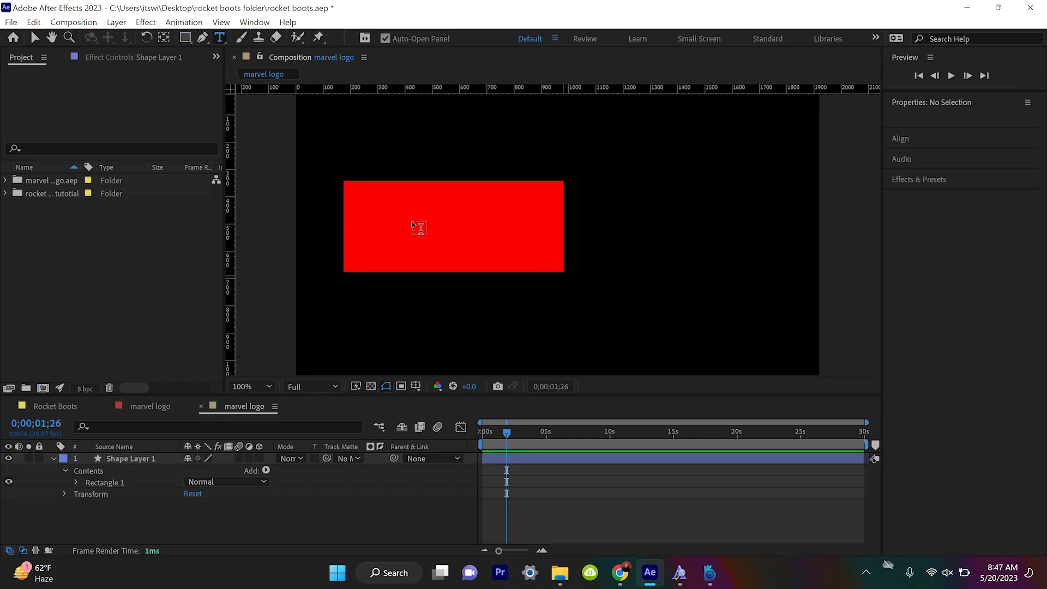
left_click(413, 224)
type("WILL")
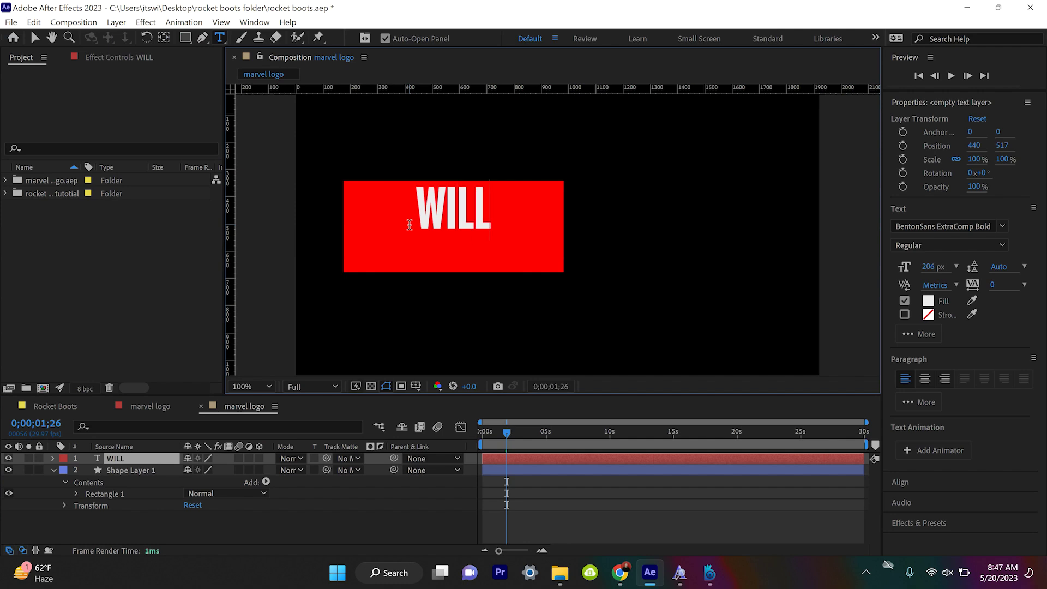
left_click(34, 38)
left_click_drag(461, 201, 448, 244)
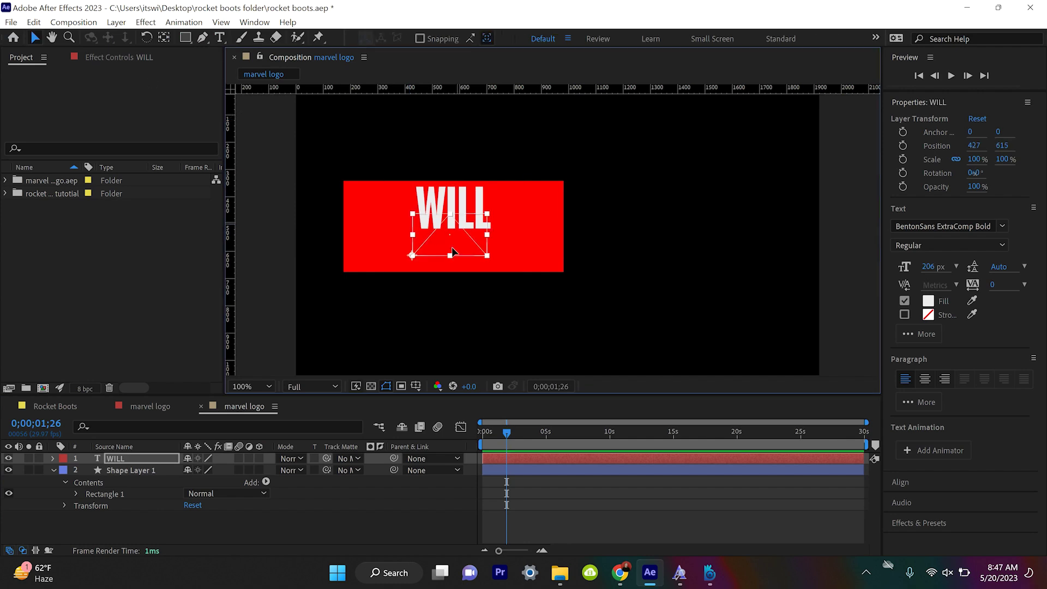
left_click(564, 225)
left_click_drag(563, 226, 498, 227)
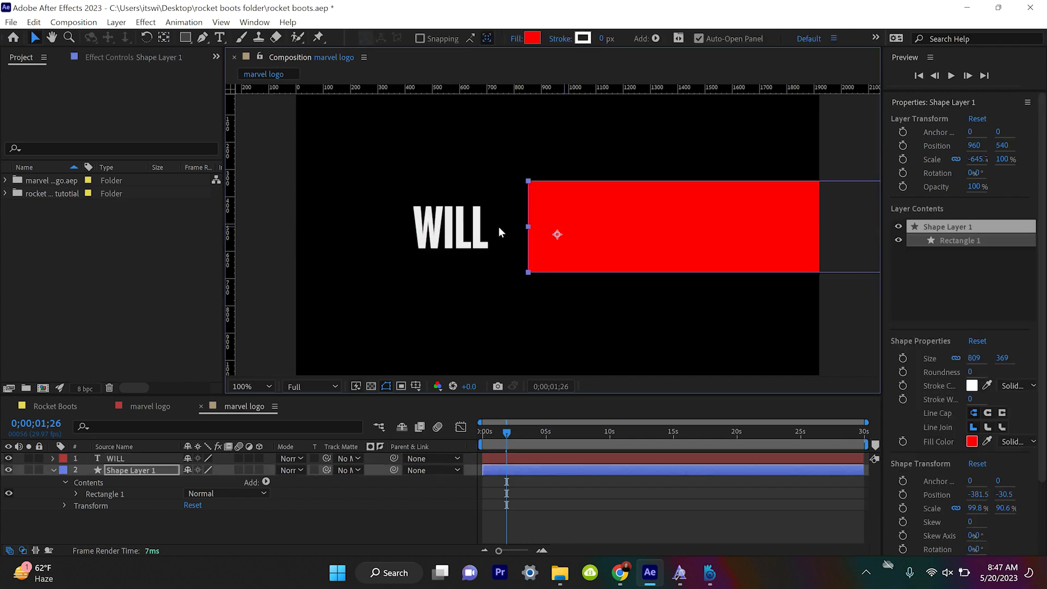
key("ctrl+z")
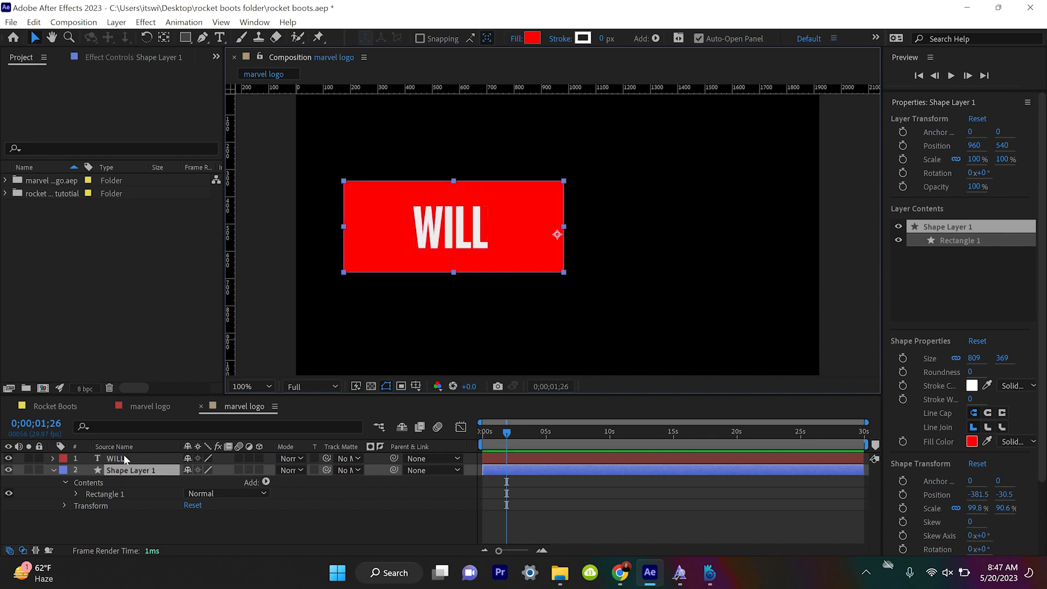
Step: Scale the WILL text to 168% and reposition it within the red rectangle
left_click(461, 234)
key("s")
left_click_drag(227, 470, 265, 484)
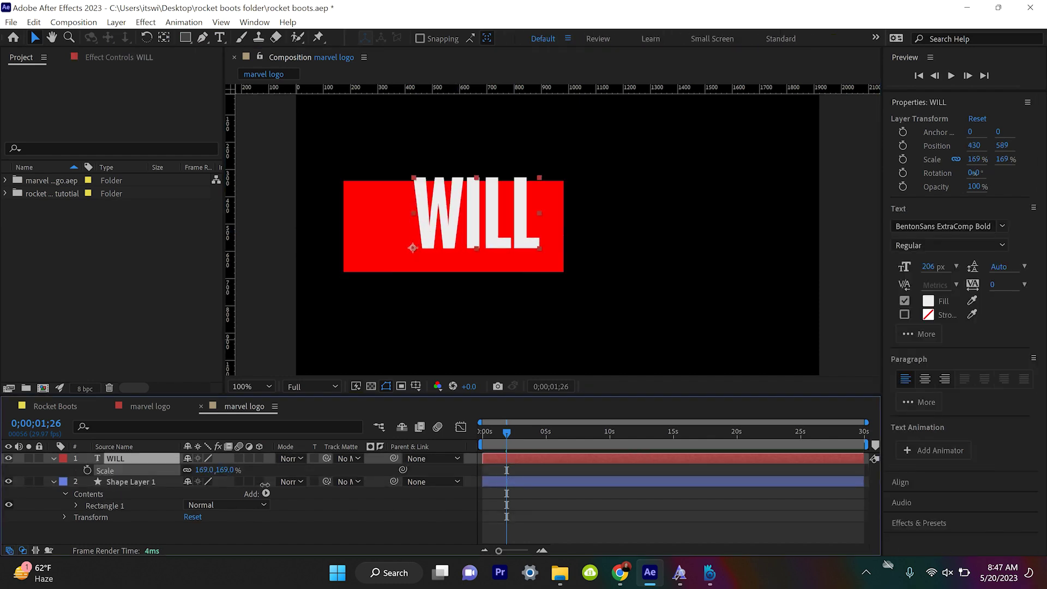
mouse_move(439, 227)
left_mouse_down()
mouse_move(401, 243)
mouse_move(446, 215)
left_mouse_up()
Step: Move the rectangle's anchor point to its centre and scale it to about 73.3% × 91.3% so it fits closely around WILL
left_click(541, 231)
key("y")
left_click_drag(558, 234, 454, 228)
left_click_drag(570, 233, 537, 227)
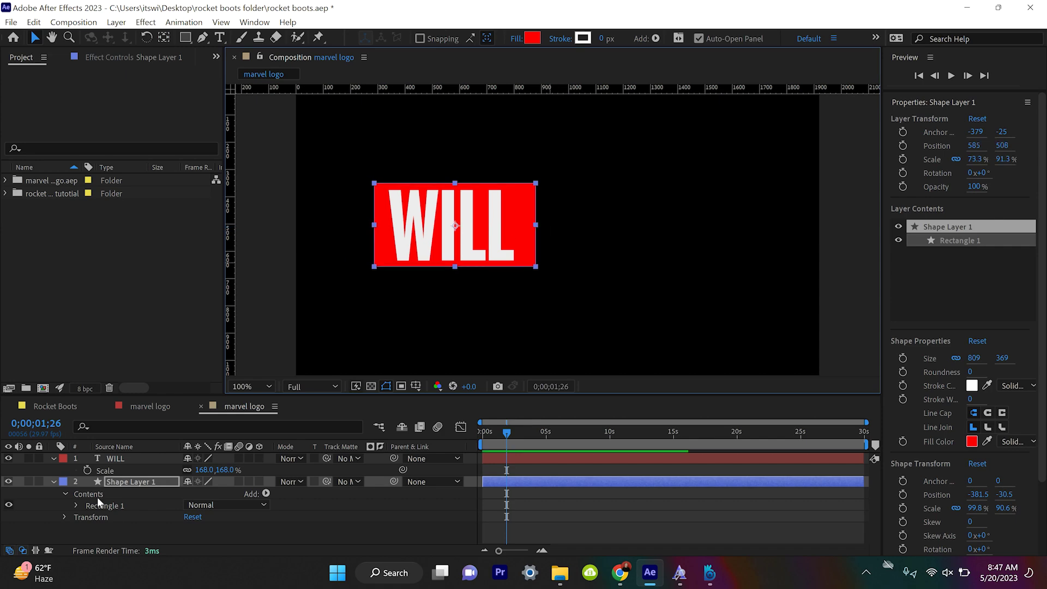
Step: Change the WILL text's font to BentonSans ExtraComp Black
left_click(143, 458)
left_click(1002, 224)
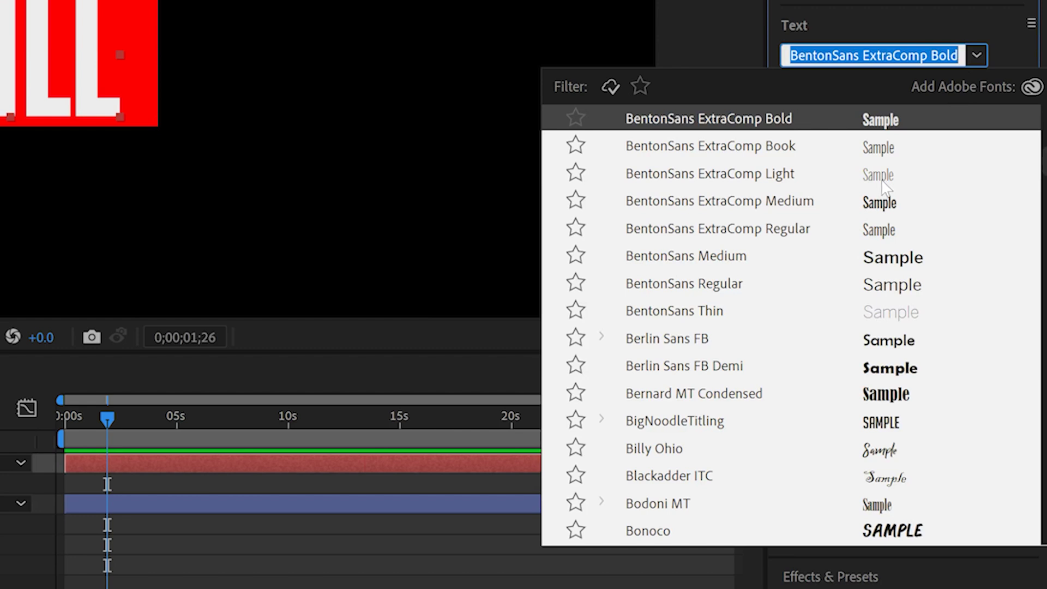
scroll(882, 183, "up", 2)
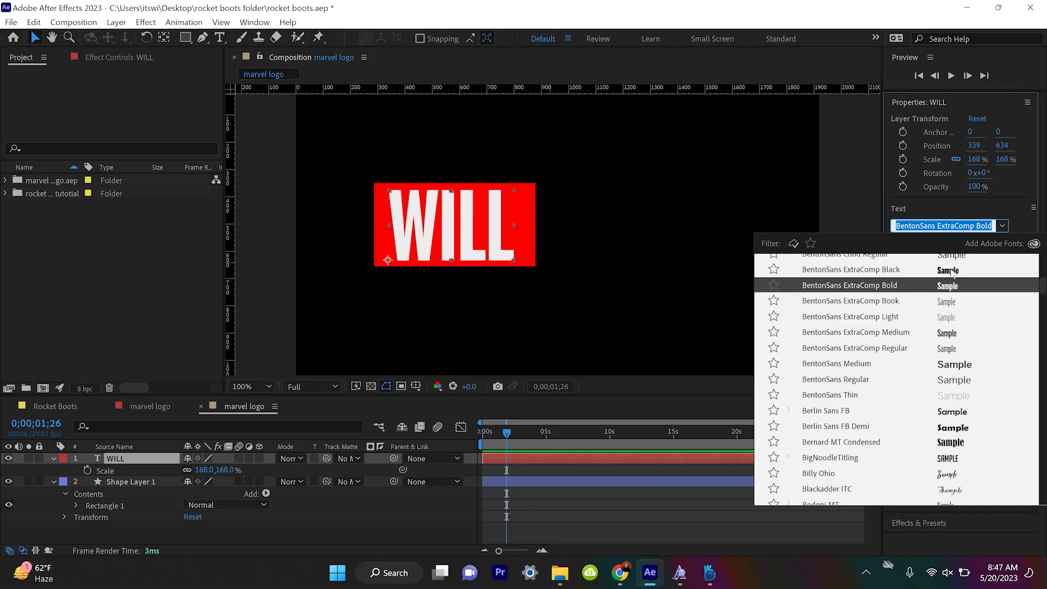
left_click(886, 109)
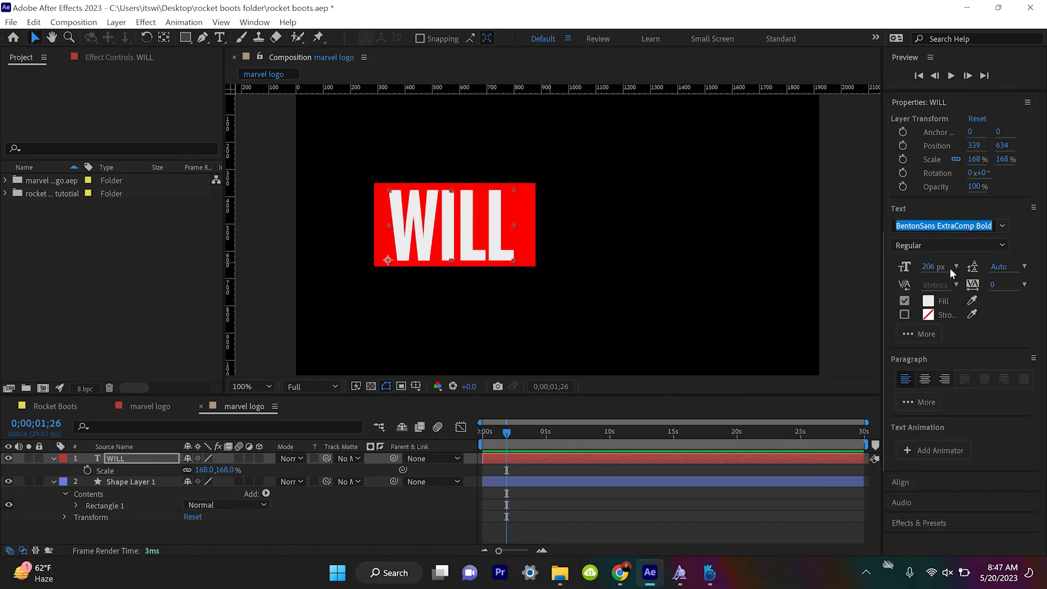
left_click(1003, 227)
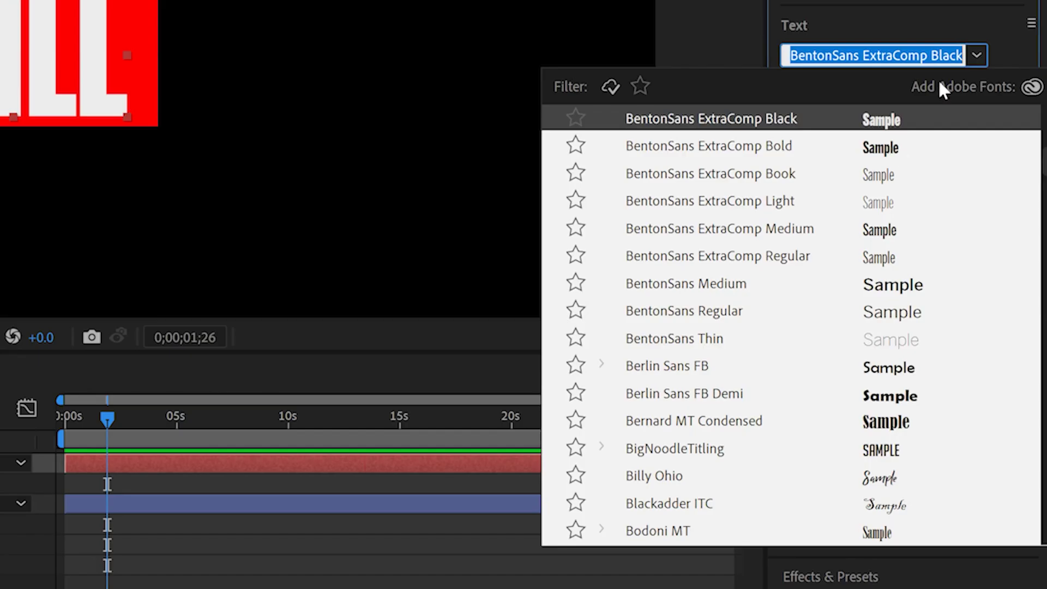
left_click(927, 36)
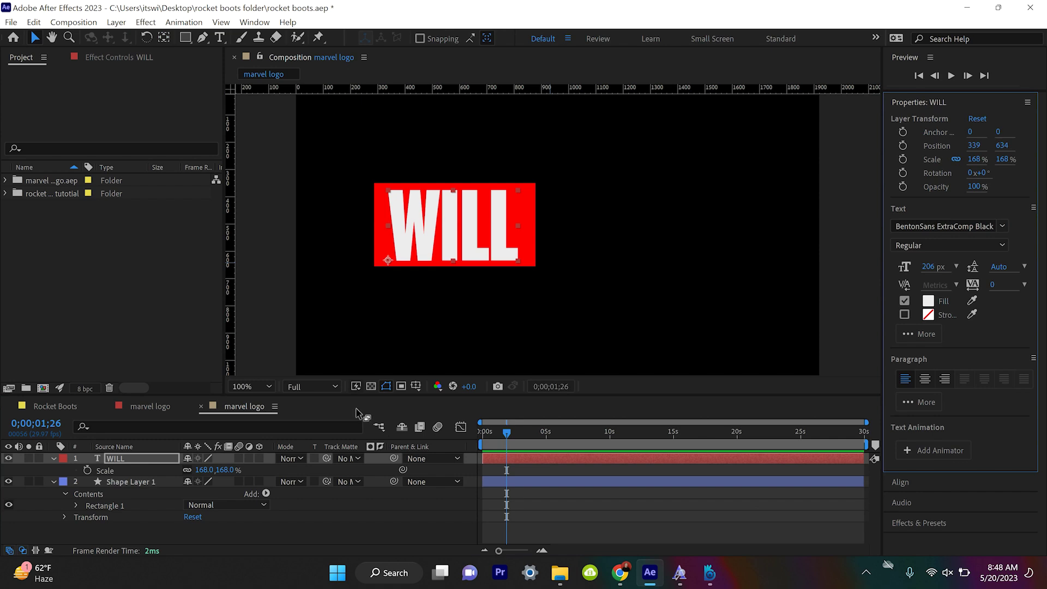
left_click(456, 256)
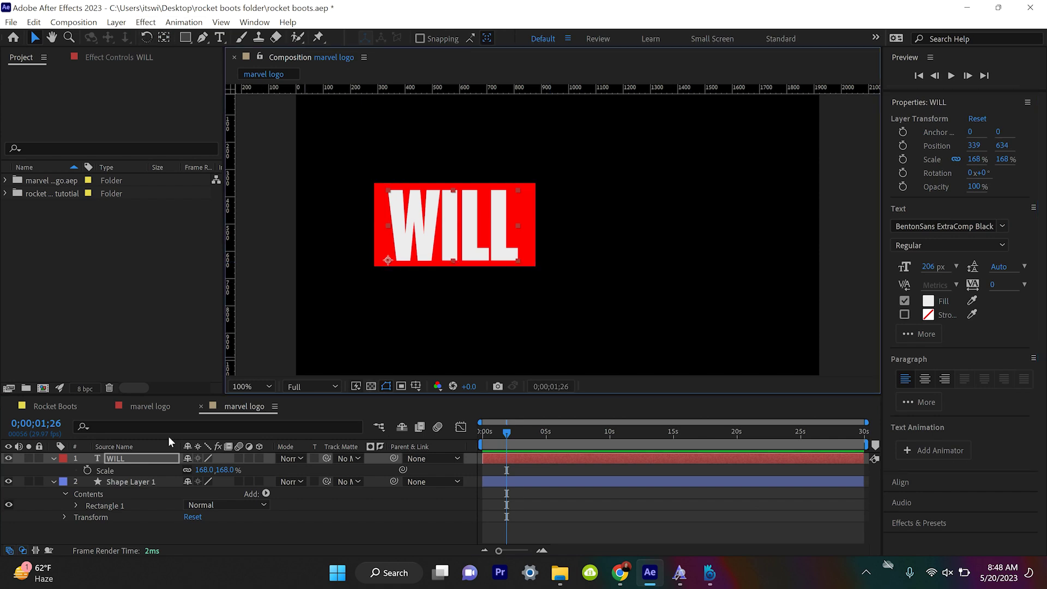
Step: Place the rectangle layer above the WILL layer and set WILL as its inverted track matte
left_click(52, 458)
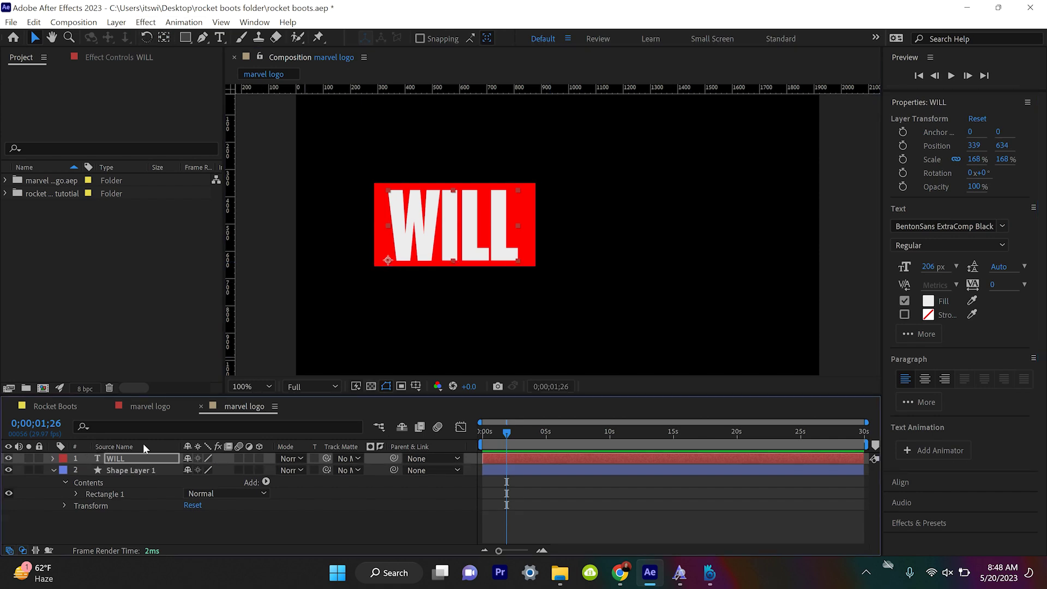
left_click(146, 470)
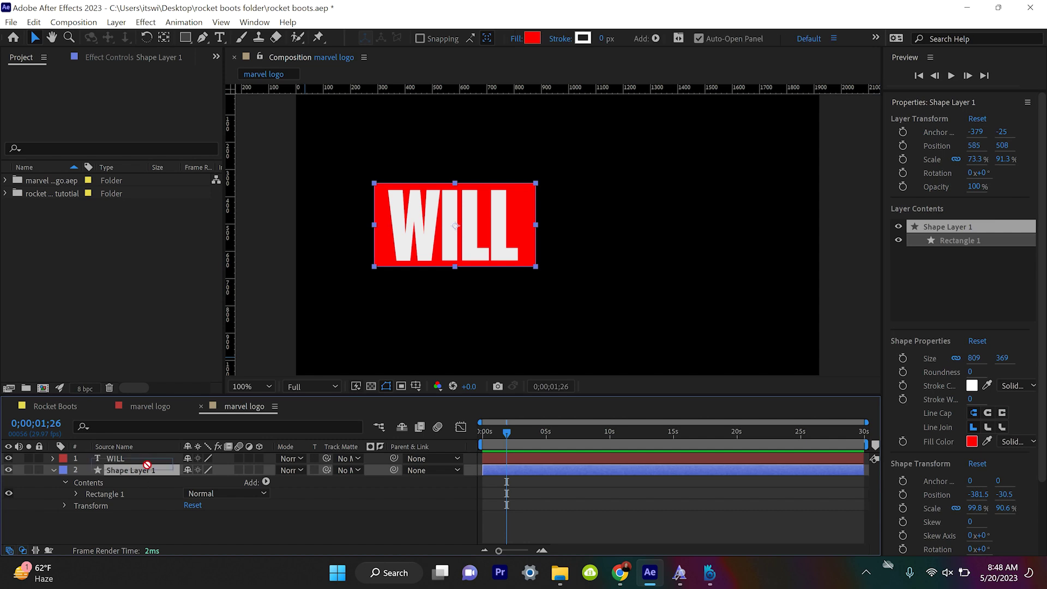
left_click_drag(146, 470, 145, 459)
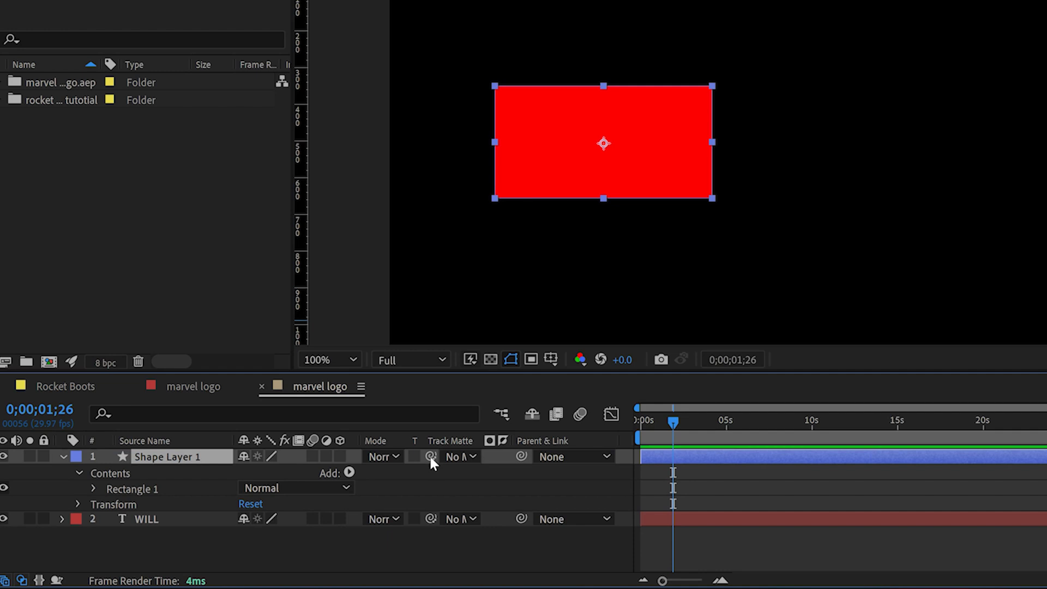
left_click_drag(431, 457, 163, 518)
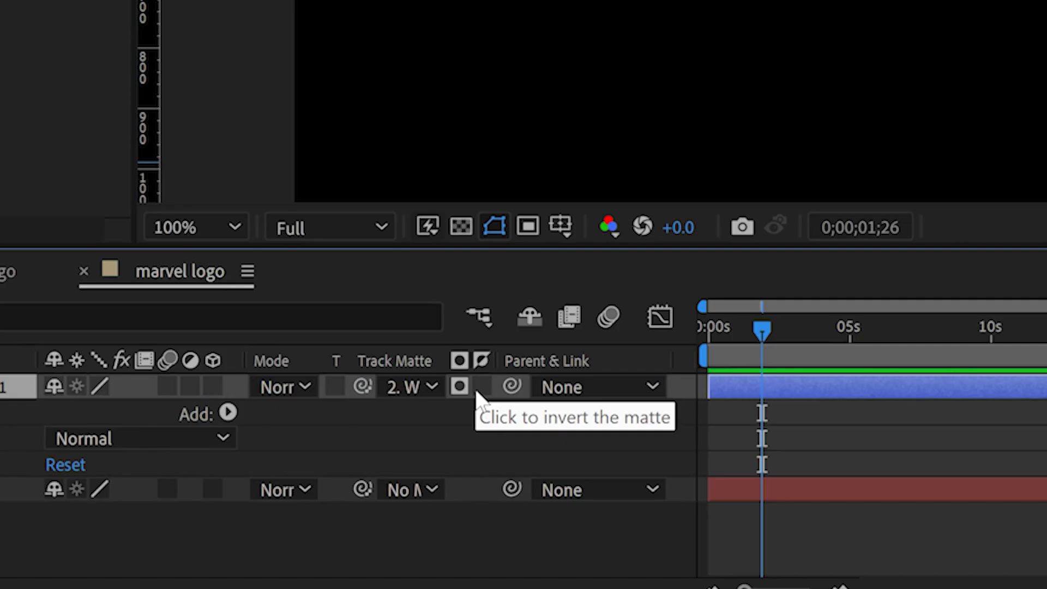
left_click(480, 388)
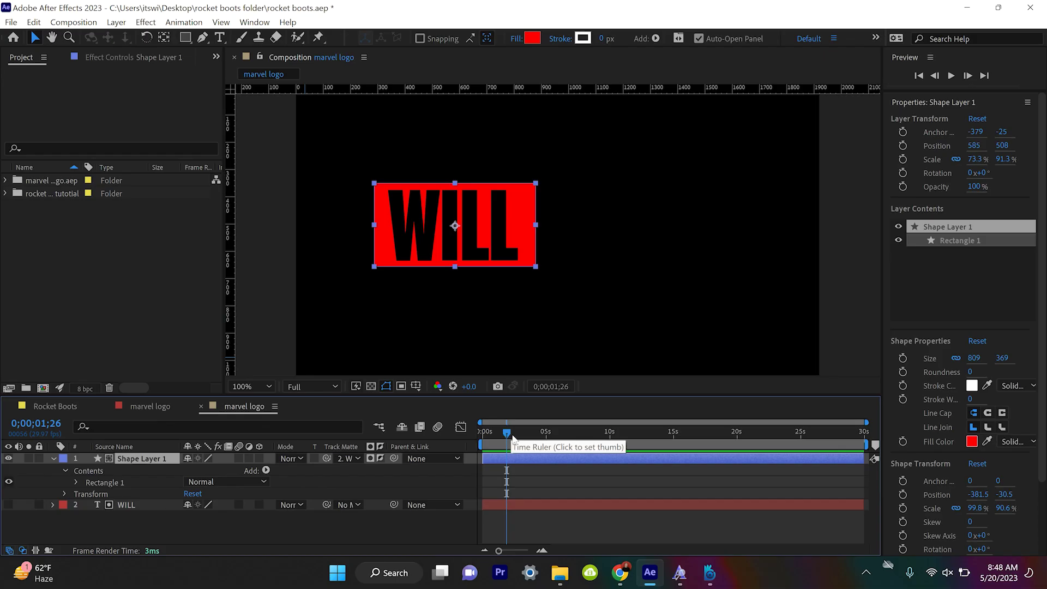
left_click_drag(770, 335, 648, 300)
left_click_drag(505, 432, 496, 433)
left_click(53, 458)
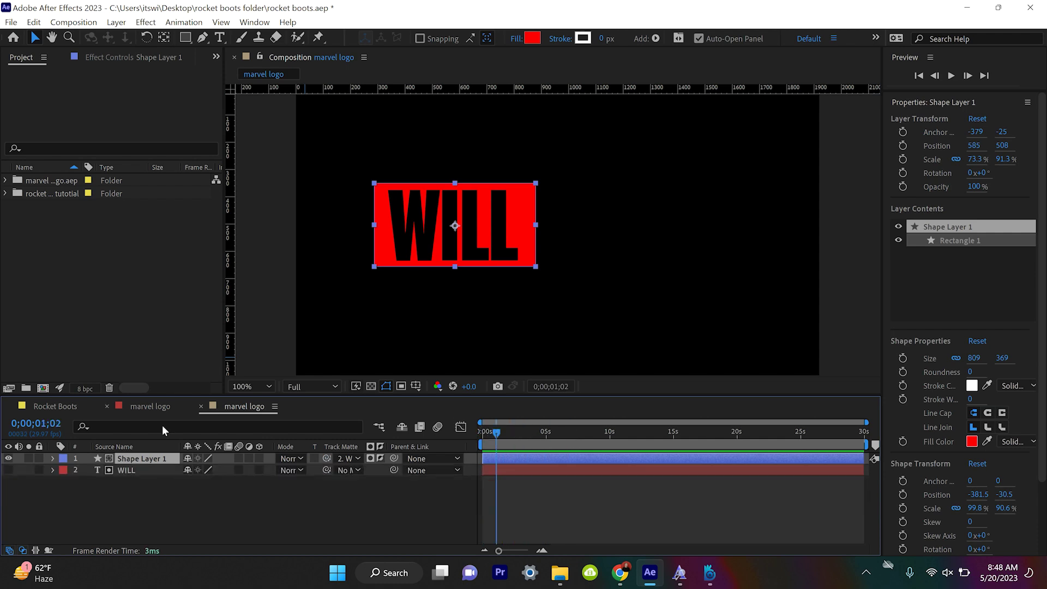
Step: Pre-compose the rectangle and WILL layers into a new composition named WILL BOX
left_click(132, 471, "shift")
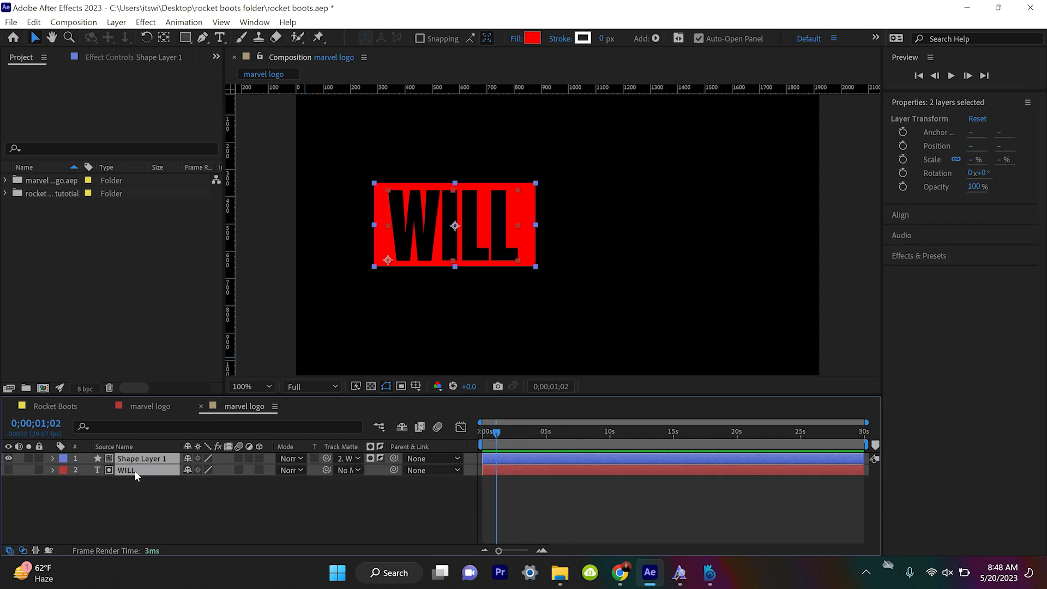
right_click(136, 476)
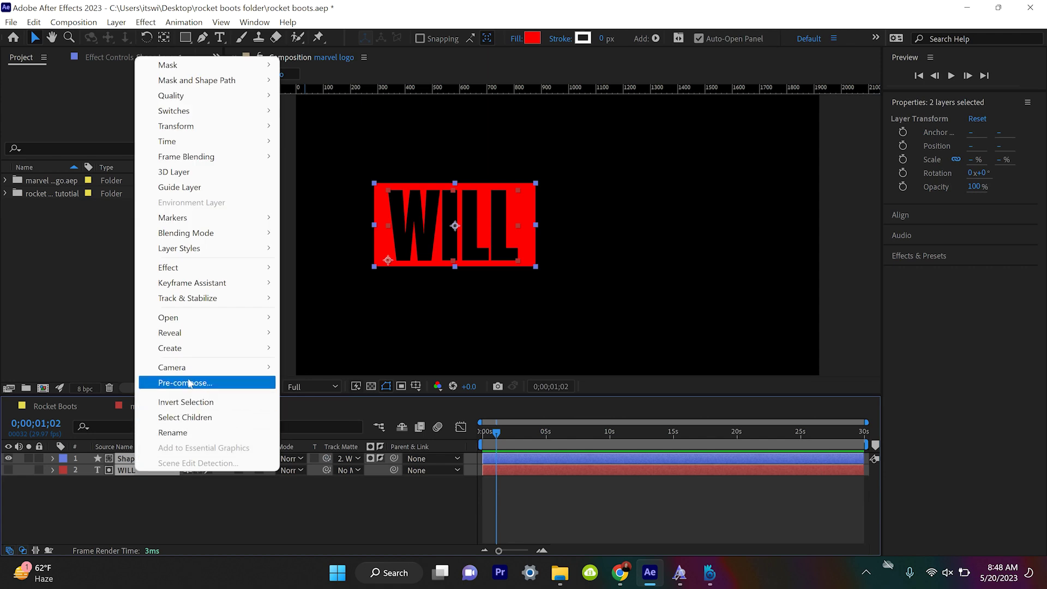
left_click(188, 380)
type("WILL BOX")
key("Return")
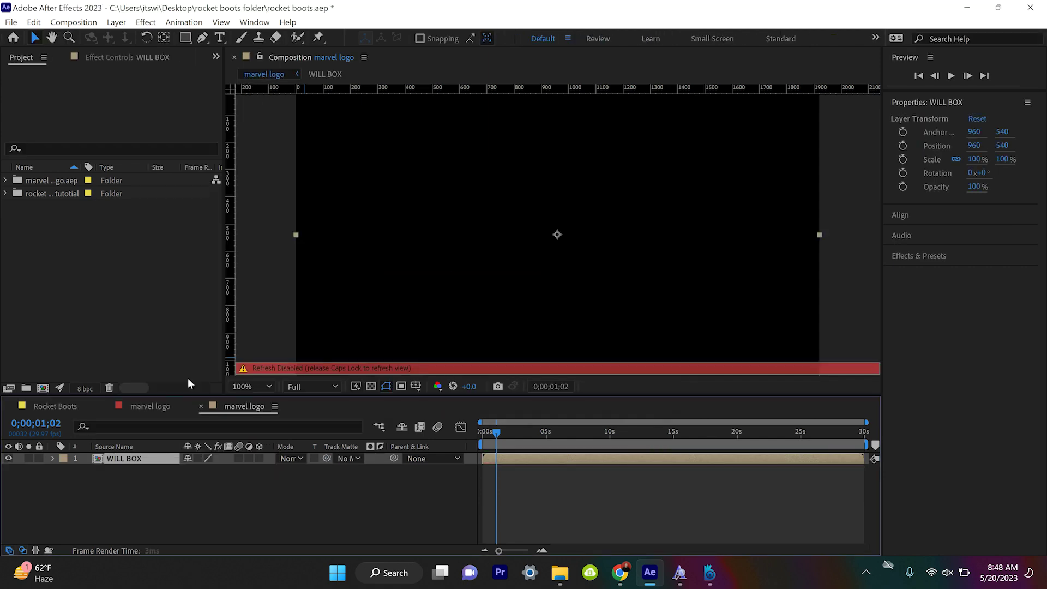
key("Caps_Lock")
Step: Auto-trace the Alpha channel of the WILL BOX layer on the composition's first frame
key("Home")
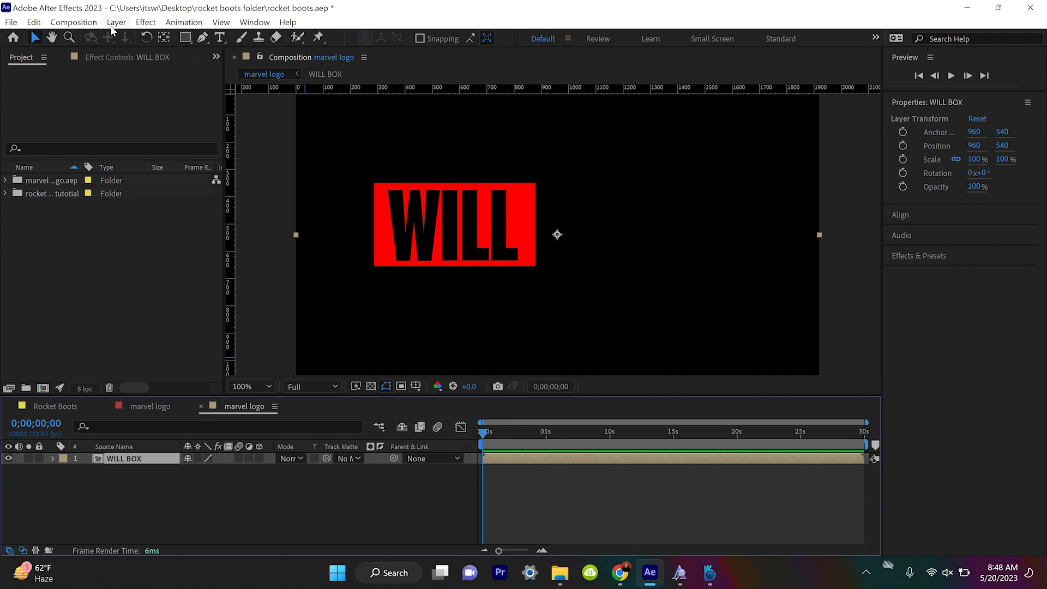
left_click(112, 27)
left_click(196, 460)
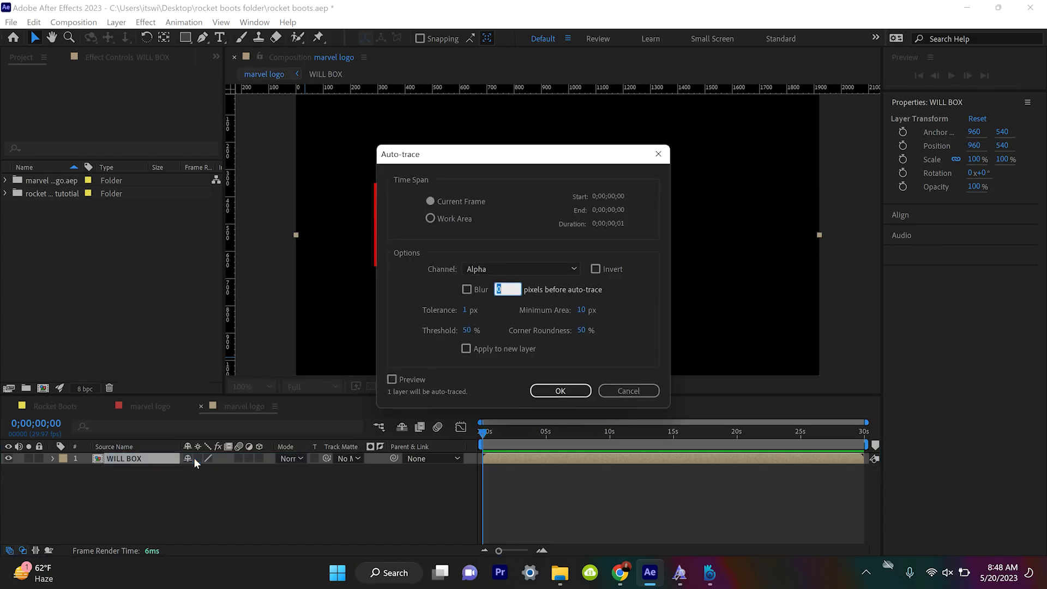
left_click(560, 391)
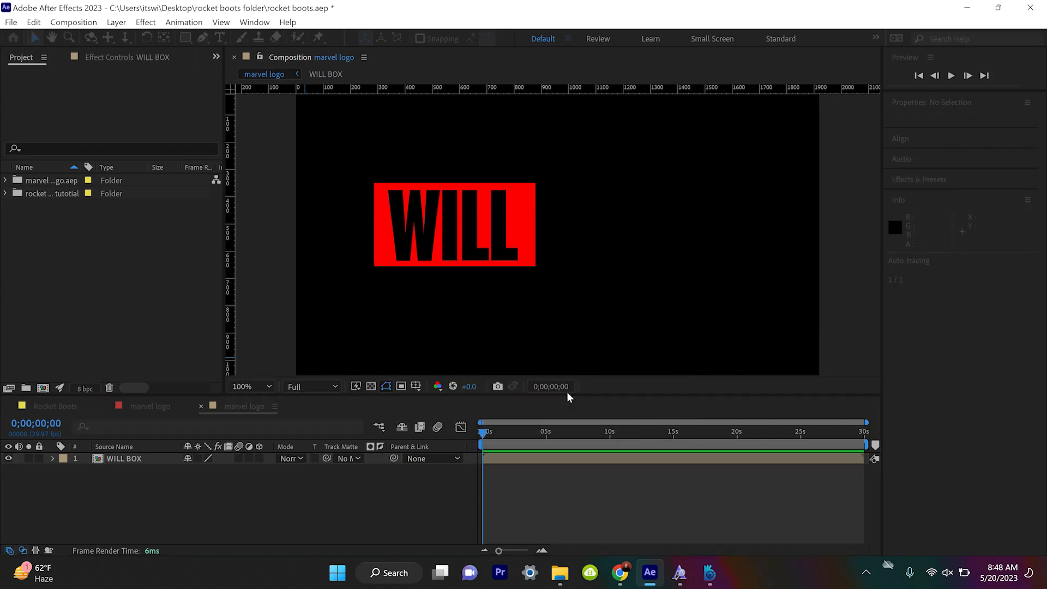
Step: Preview the marvel logo composition's playback with the WILL BOX layer selected
left_click(539, 488)
left_click(505, 458)
key("space")
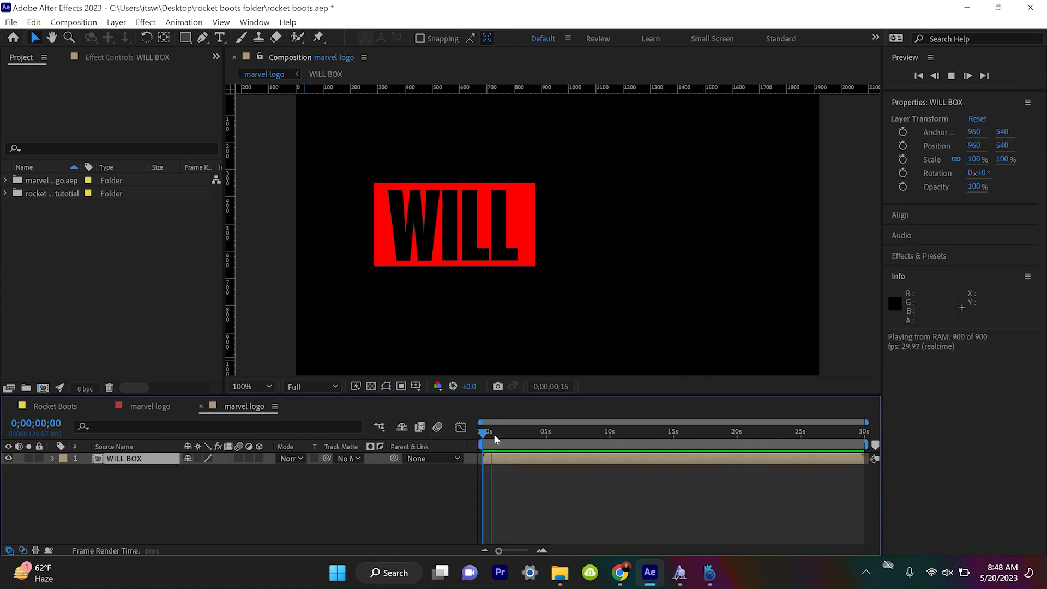
left_click(584, 474)
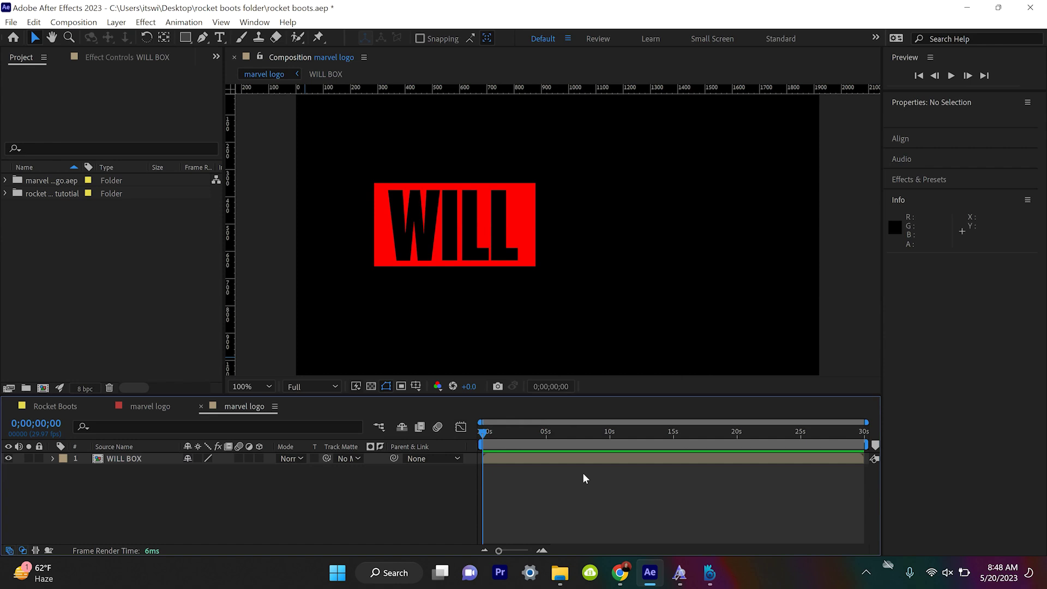
Step: Add the text STUDIOS to the right of the red WILL box
key("ctrl+t")
left_click(573, 258)
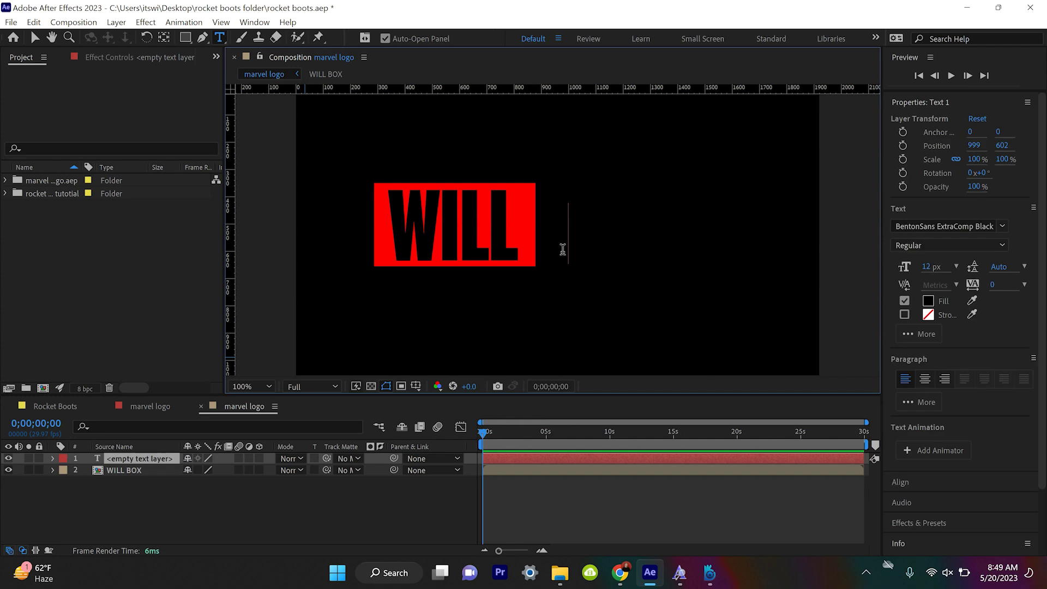
type("STUDIOS")
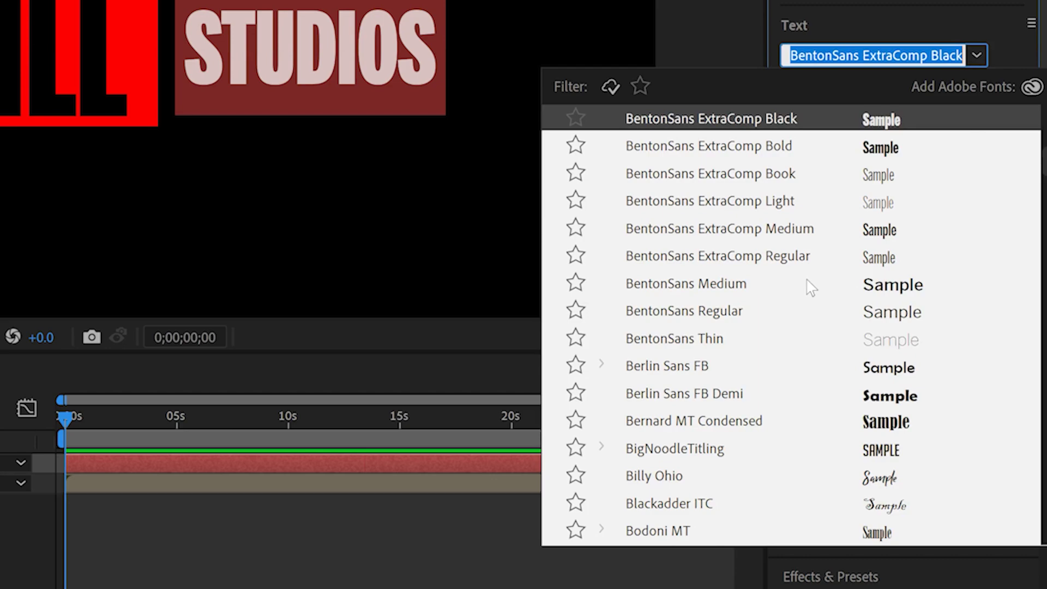
Step: Change the STUDIOS text's font to BentonSans ExtraComp Medium
left_click(890, 278)
left_click(977, 55)
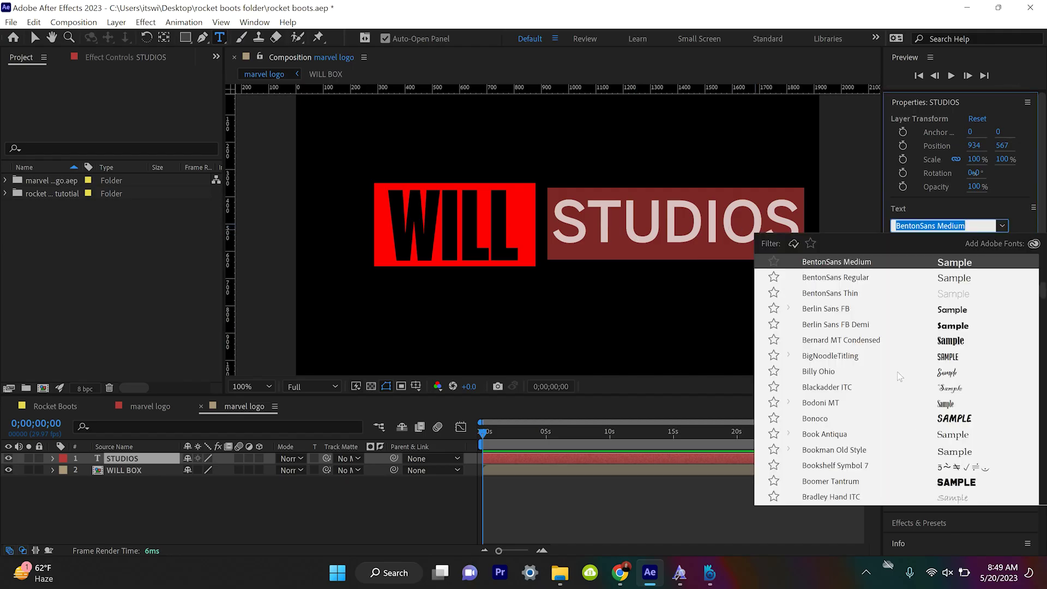
left_click(950, 300)
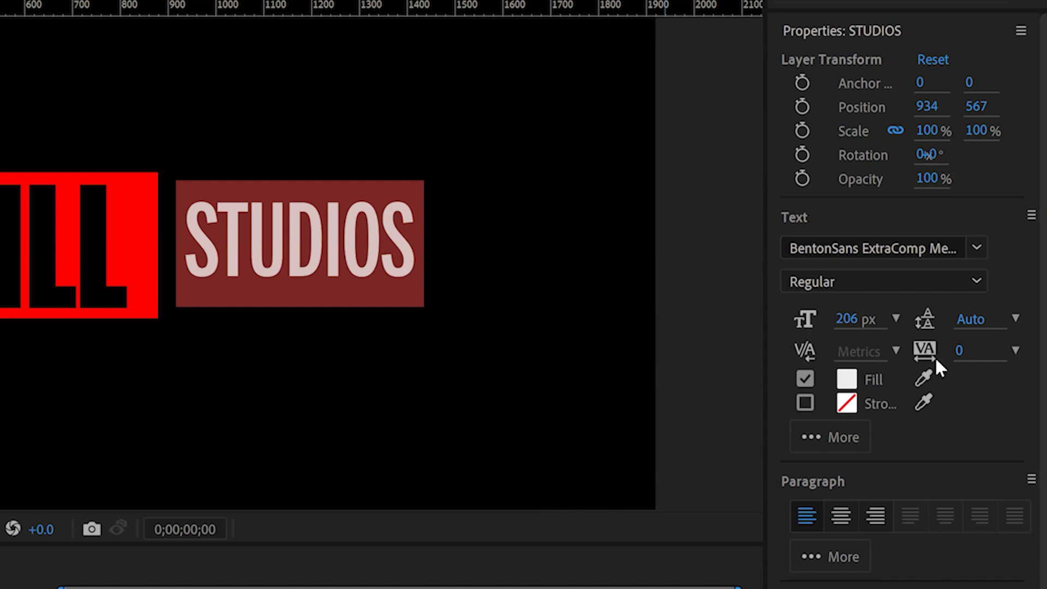
Step: Set the STUDIOS text's tracking to -27 and its font size to 256.4 px
left_click_drag(957, 351, 926, 351)
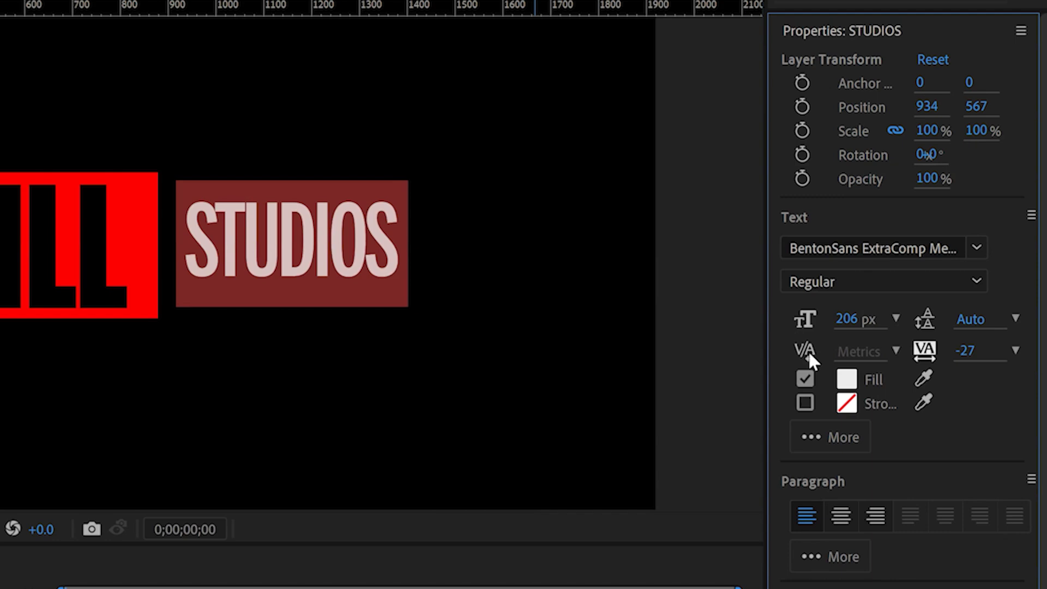
left_click(246, 257)
left_click(124, 470)
left_click(122, 459)
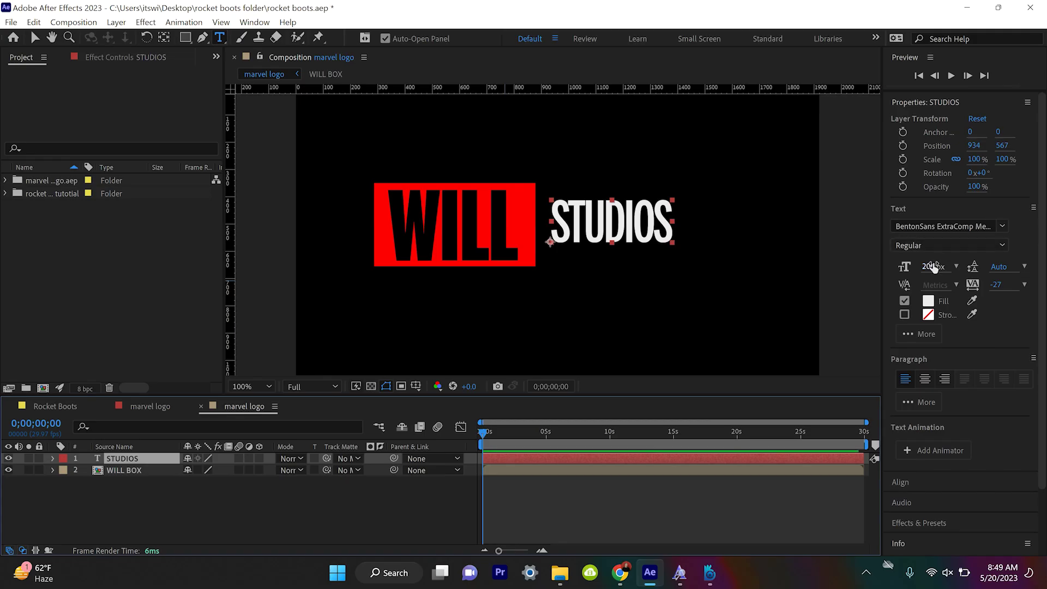
left_click_drag(933, 267, 935, 267)
Step: Move the STUDIOS text beside the red WILL box to about position 939, 596
key("v")
left_click_drag(620, 211, 624, 221)
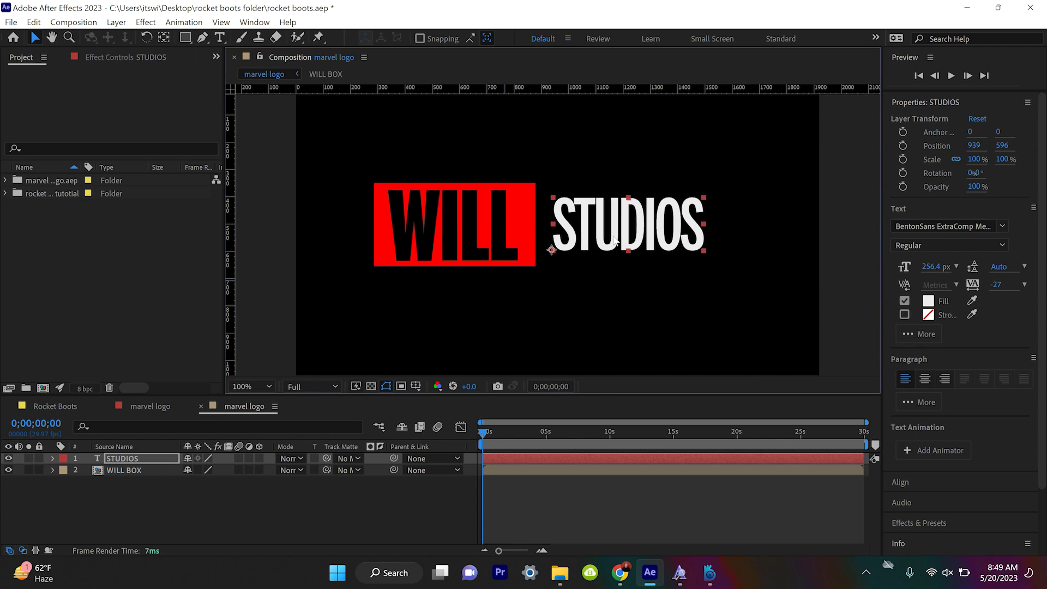
left_click(144, 495)
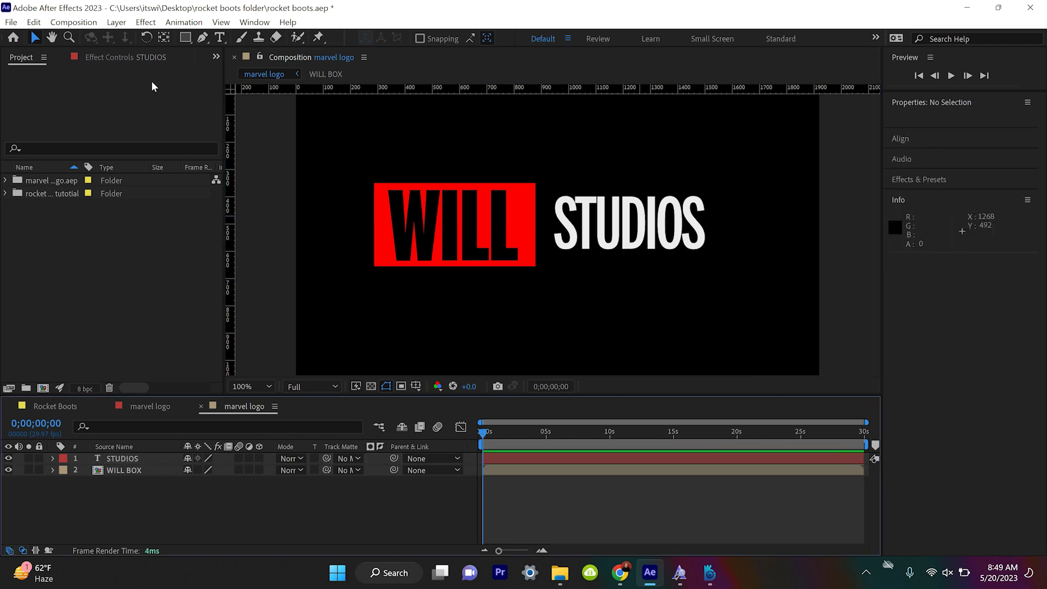
Step: Draw a thin red rectangle about 614 by 17 px above the STUDIOS text as a new shape layer
left_click(183, 40)
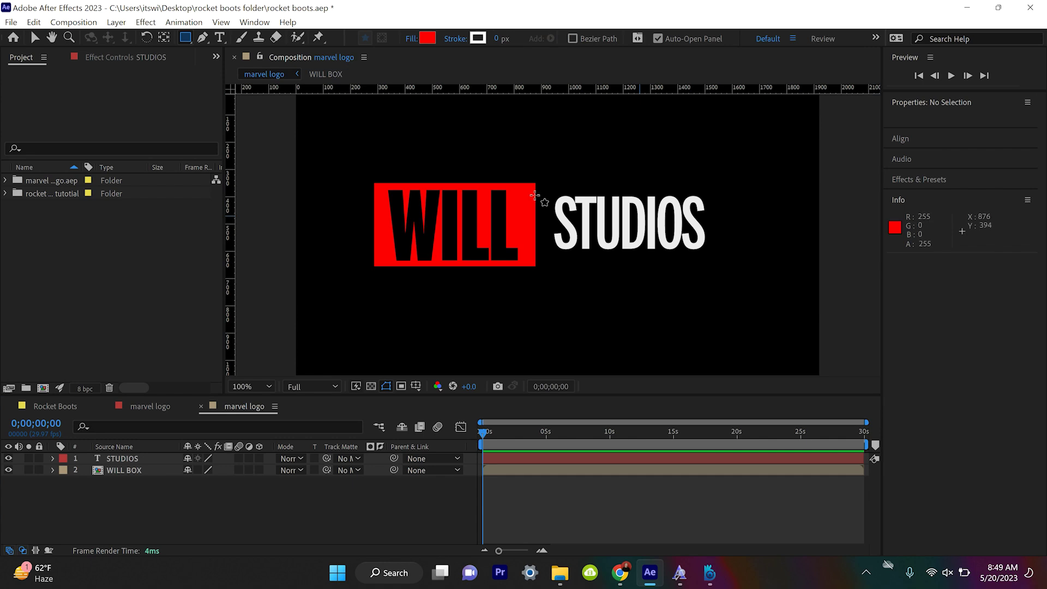
left_click_drag(552, 180, 724, 186)
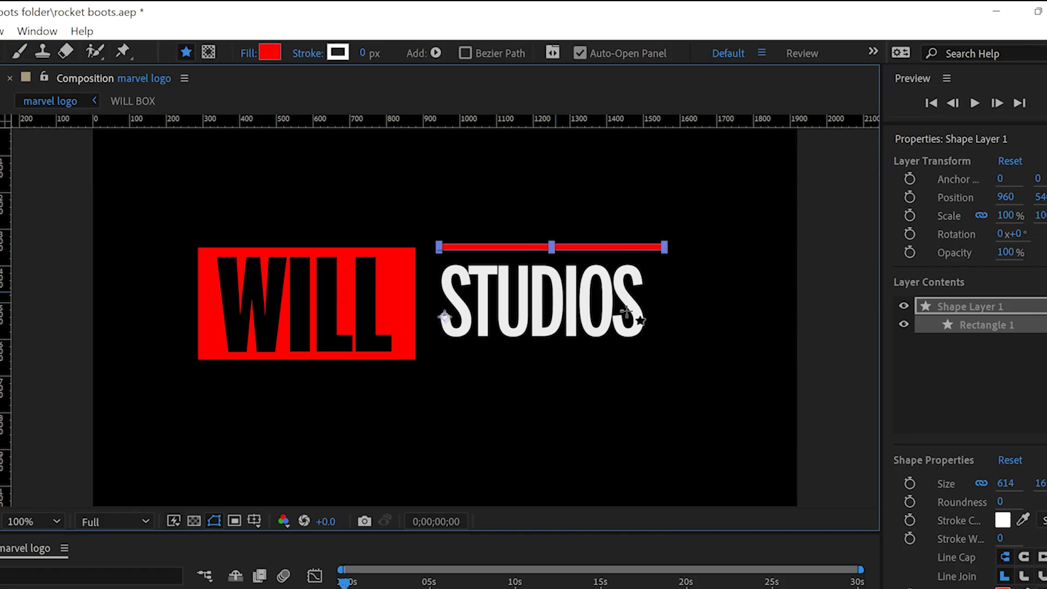
key(".")
key("v")
left_click_drag(673, 177, 653, 178)
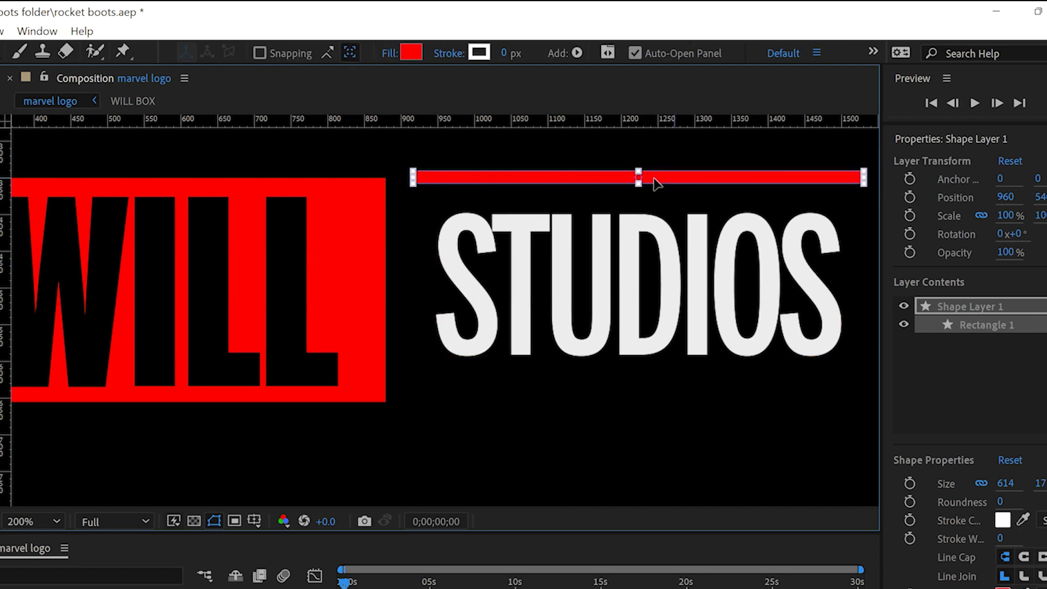
Step: Place a horizontal ruler guide along the upper edge of the red WILL box
key("space")
left_click_drag(636, 227, 497, 231)
key("v")
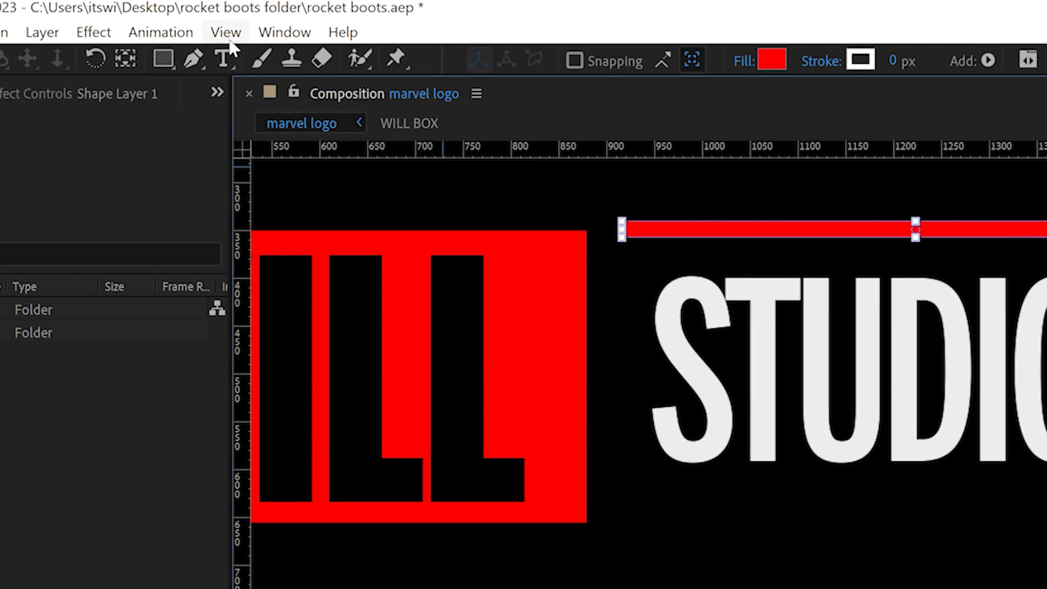
left_click(225, 33)
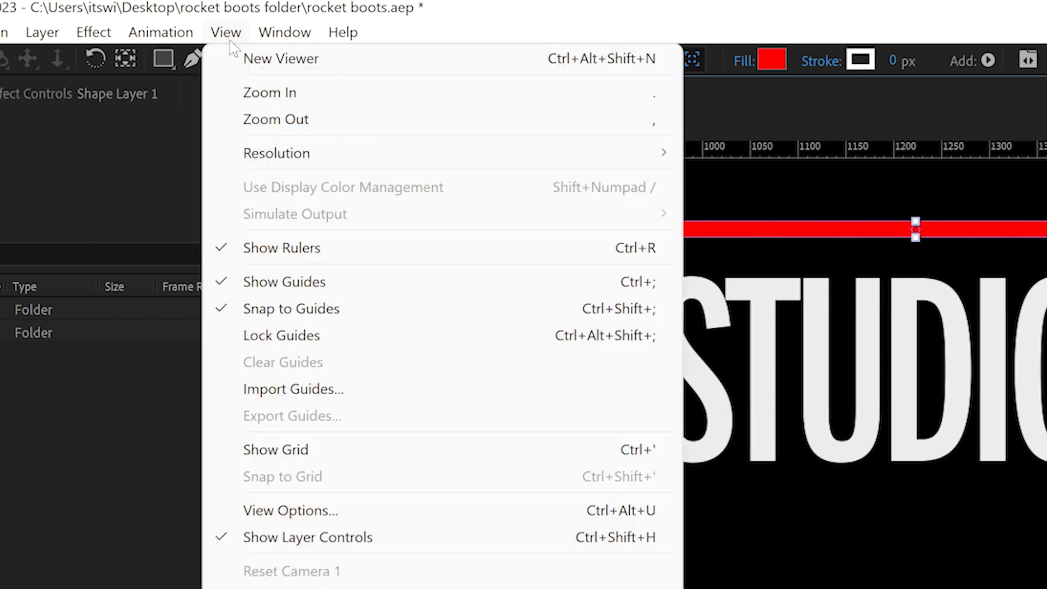
left_click(342, 251)
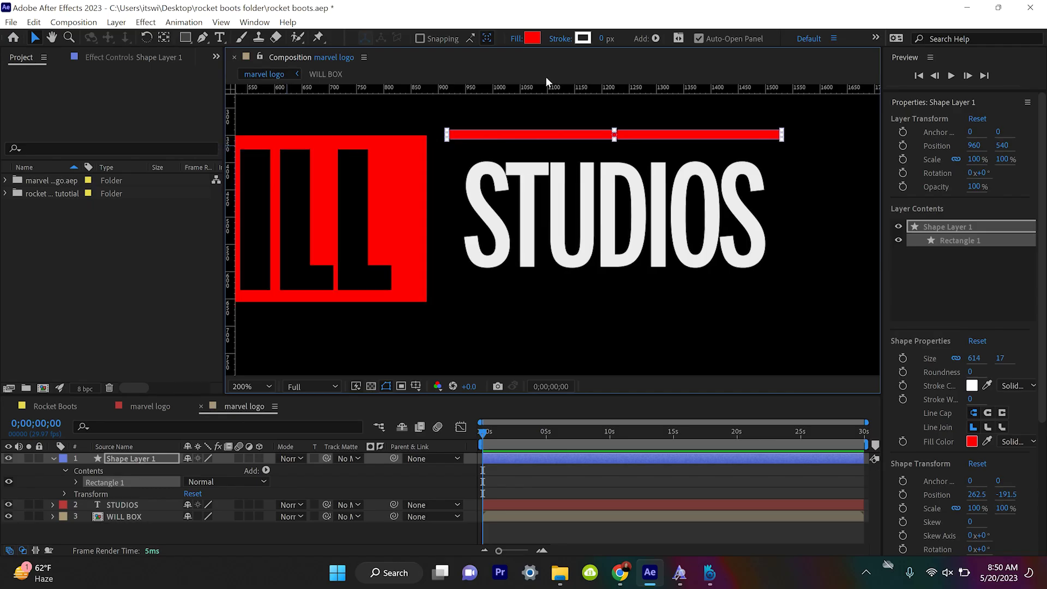
left_click_drag(552, 92, 600, 302)
Step: Align the red bar's upper edge with the guide and place a second horizontal guide along the WILL box's lower edge
scroll(550, 135, "up", 1)
left_click_drag(460, 277, 465, 282)
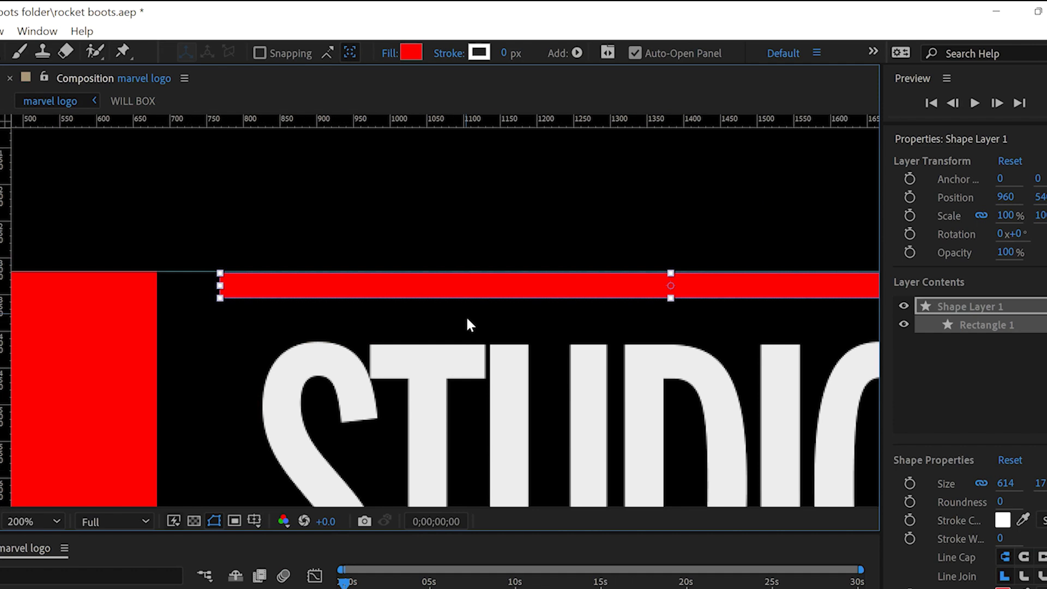
scroll(468, 323, "down", 2)
left_click_drag(460, 124, 415, 456)
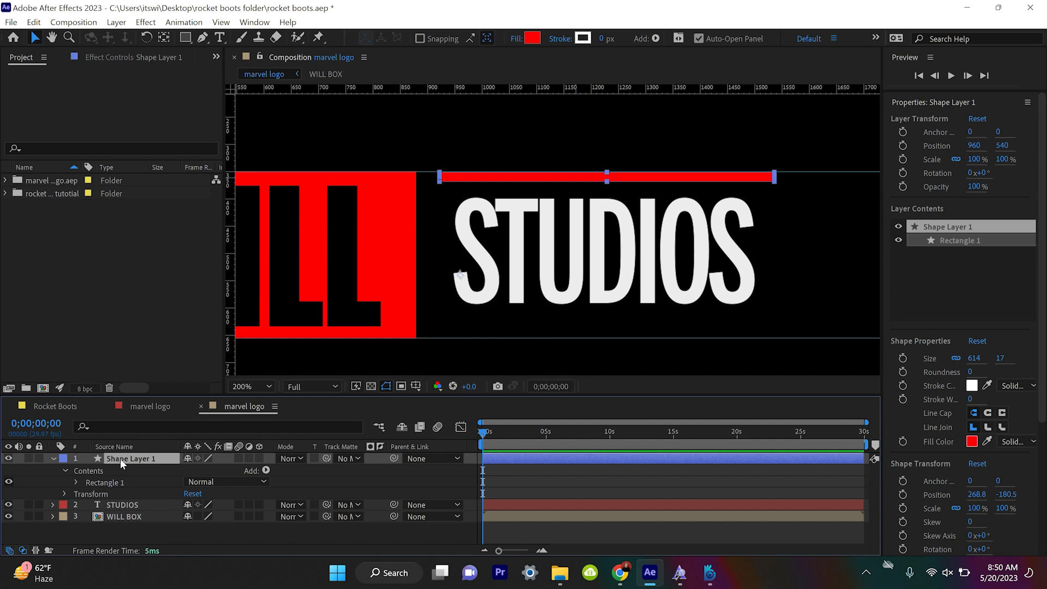
Step: Duplicate the red bar layer and lower the copy to Y position 827 so it meets the lower guide
key("ctrl+d")
key("p")
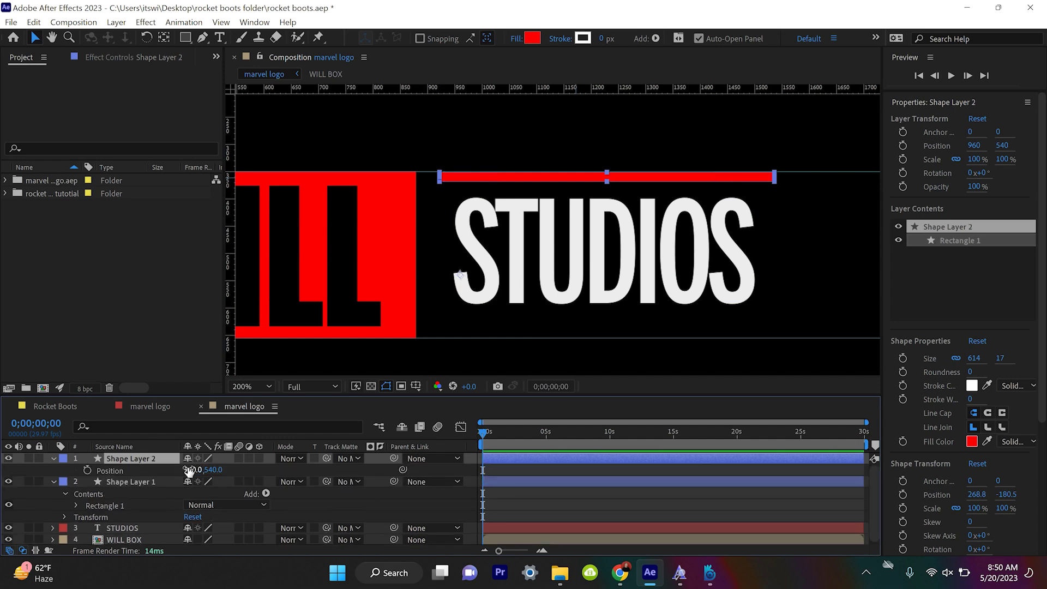
left_click_drag(209, 477, 388, 490)
Step: Fit the STUDIOS text between the two red bars, stretching its vertical scale to about 109.3% at about position 937.5, 607.5
left_click(584, 268)
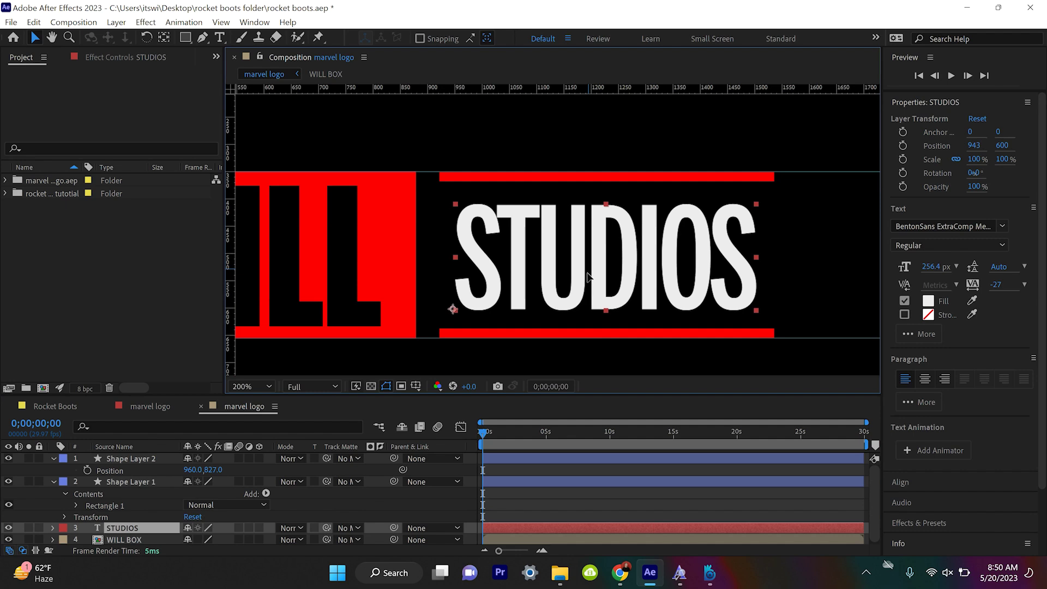
left_click_drag(588, 268, 590, 269)
key("ctrl+shift+a")
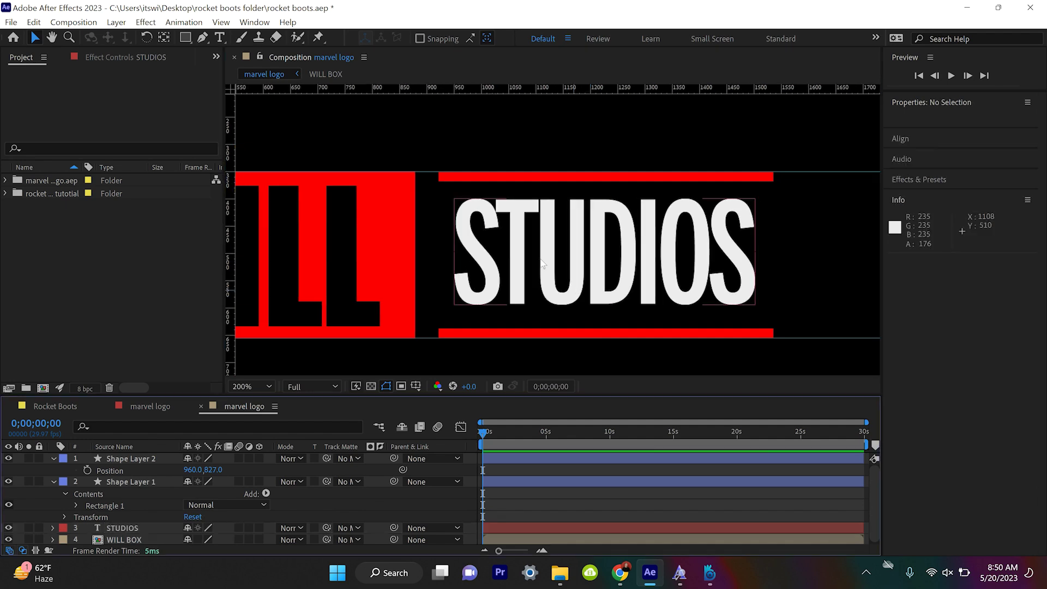
scroll(576, 284, "down", 1)
left_click_drag(504, 431, 553, 440)
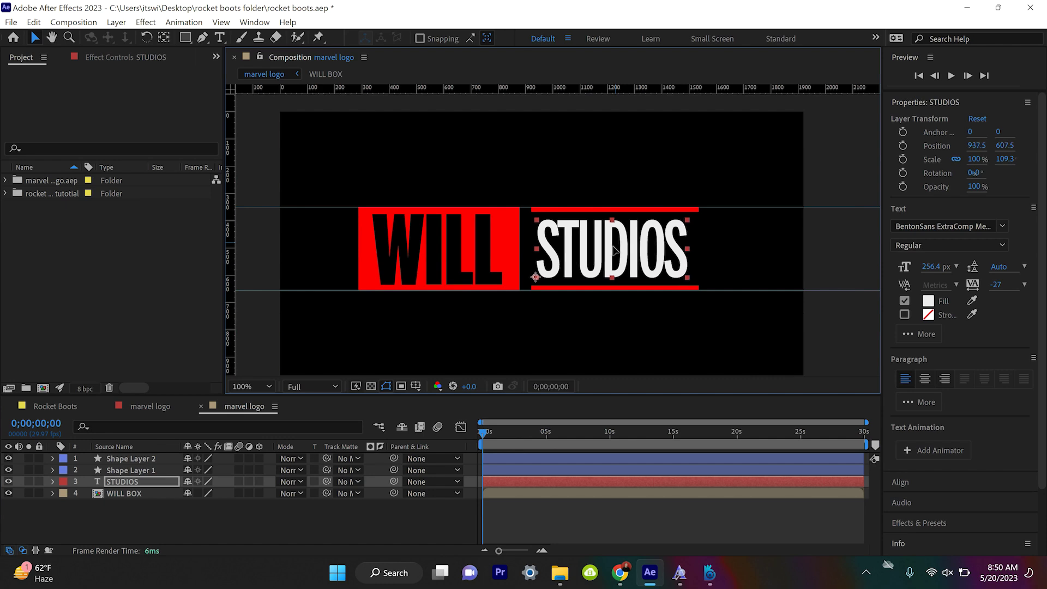
Step: Pre-compose the two red bar layers and the STUDIOS text into a composition named studios
left_click(133, 462, "shift")
right_click(132, 463)
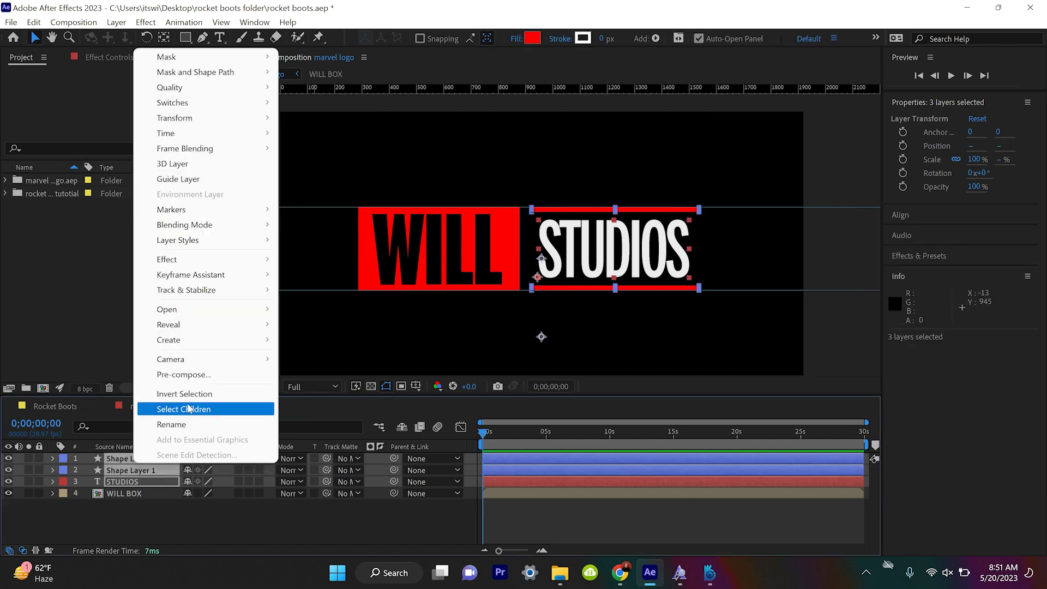
left_click(188, 376)
type("studios")
key("Return")
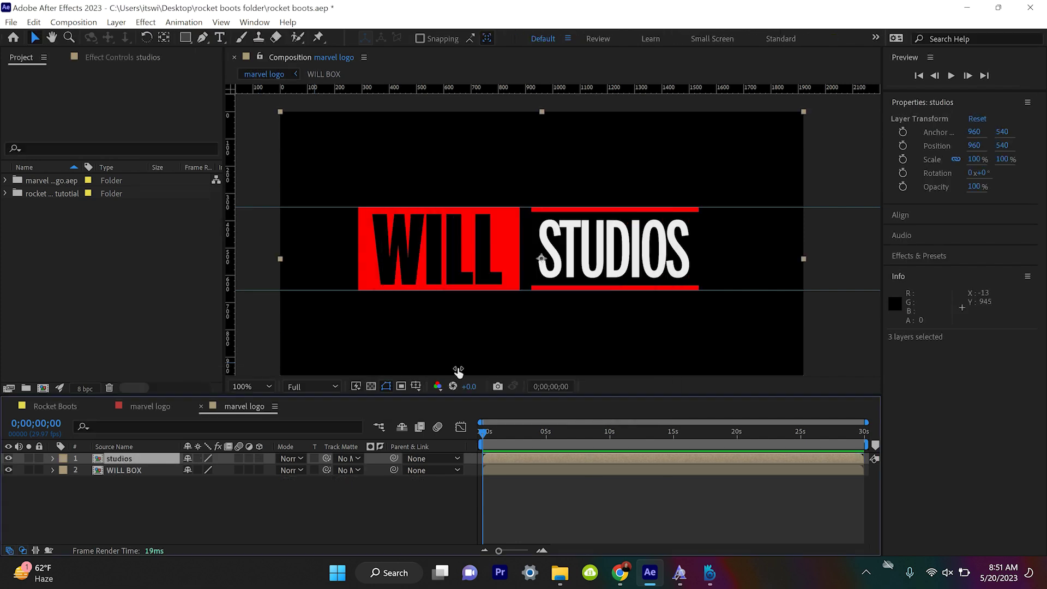
Step: Auto-trace the studios layer into masks and scrub the timeline to 0;00;04;16 to check the traced outlines
left_click(114, 22)
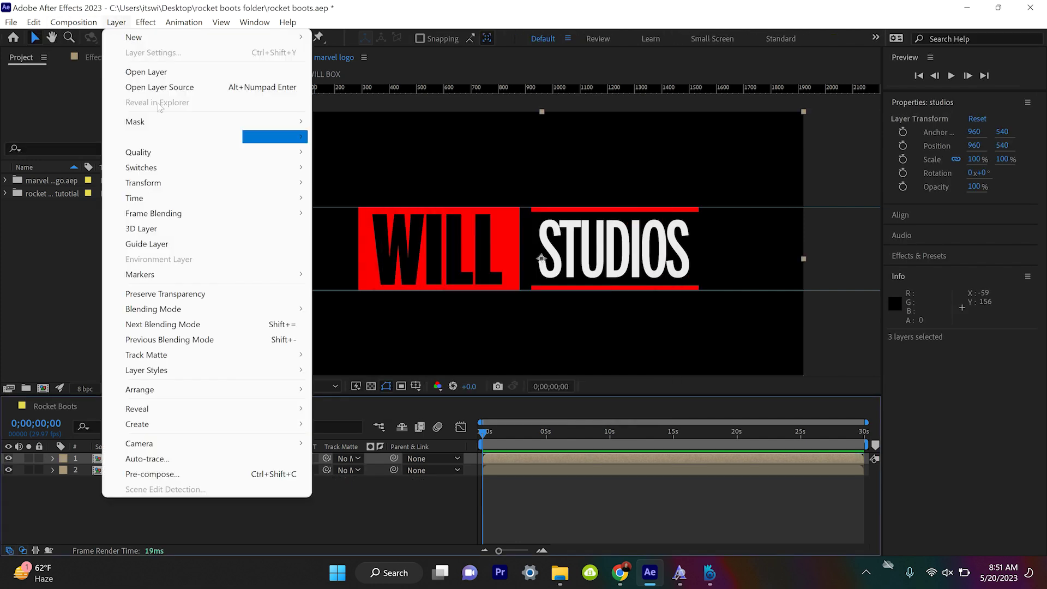
left_click(158, 458)
left_click(557, 390)
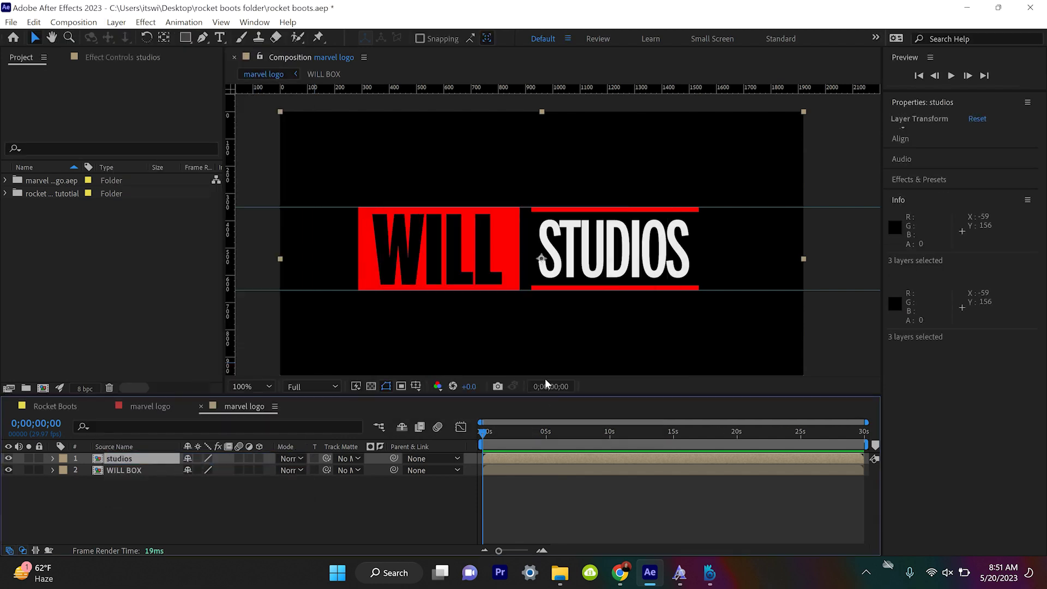
left_click(609, 321)
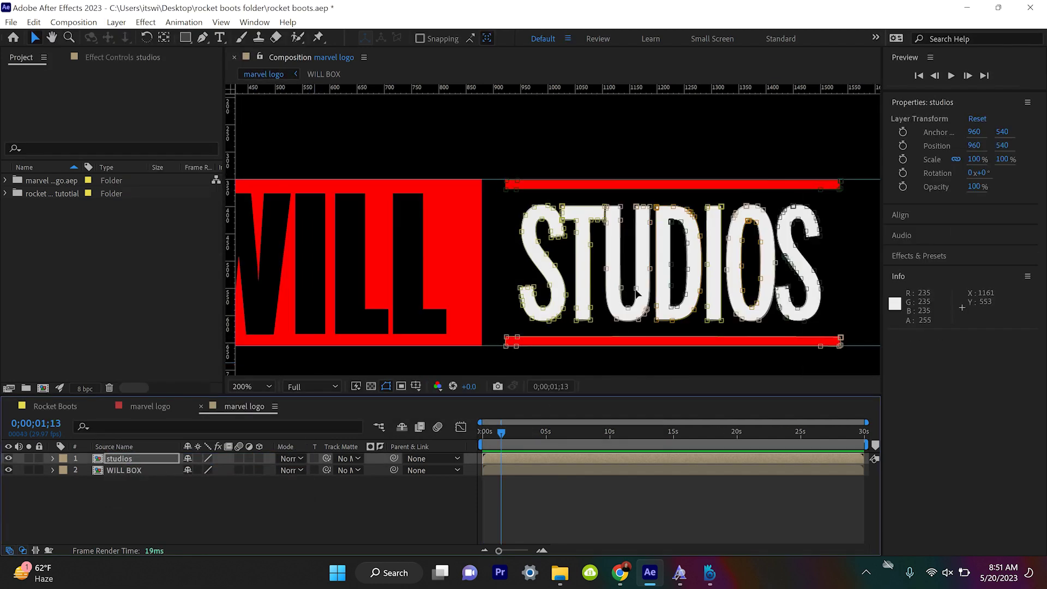
left_click_drag(504, 435, 542, 434)
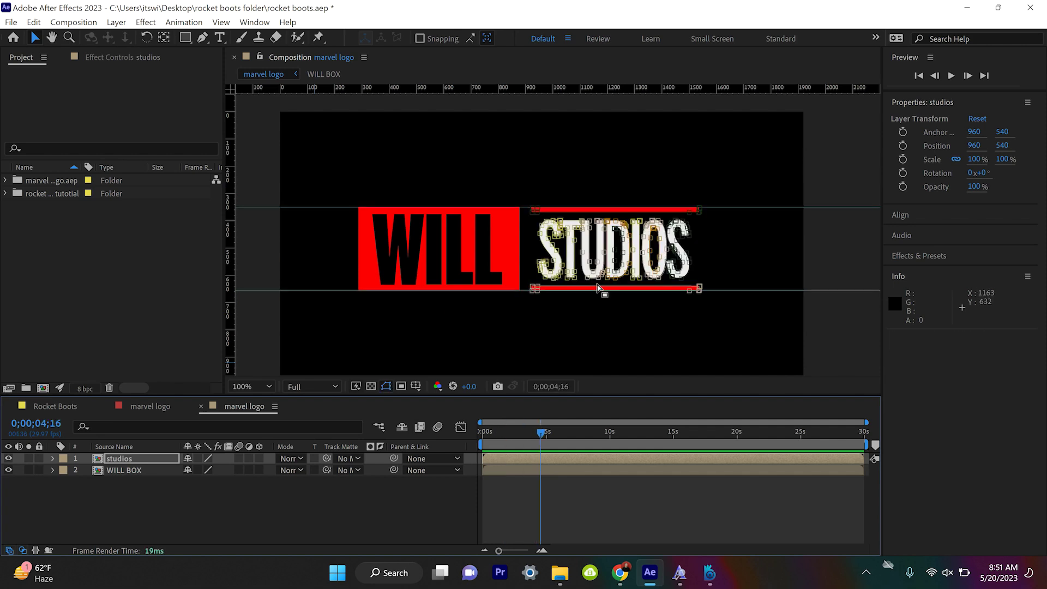
left_click(8, 459)
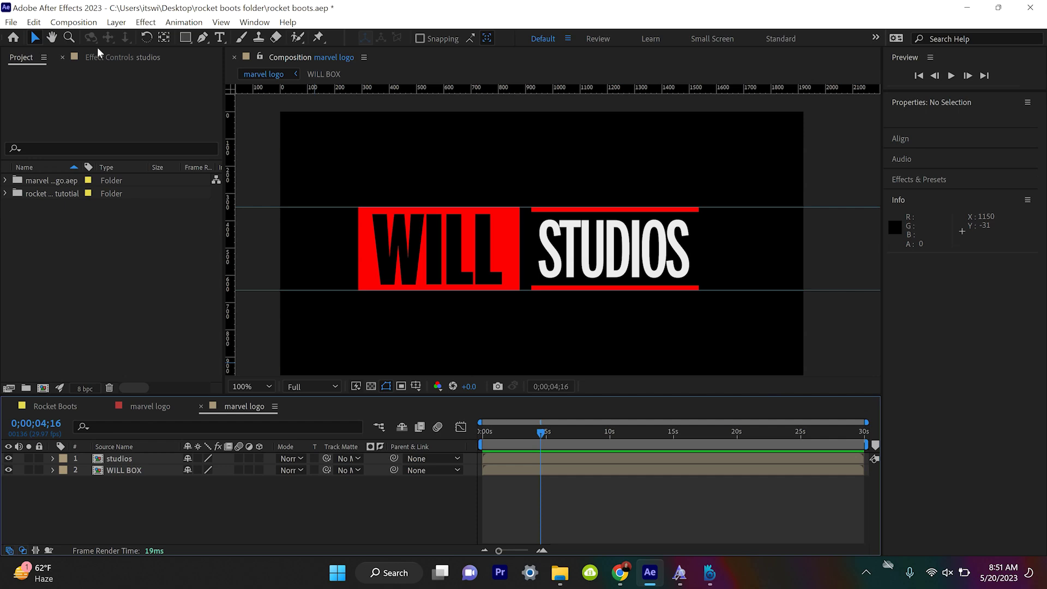
Step: Create a 1920 by 1080 px dark gray solid layer named element
left_click(116, 23)
mouse_move(132, 37)
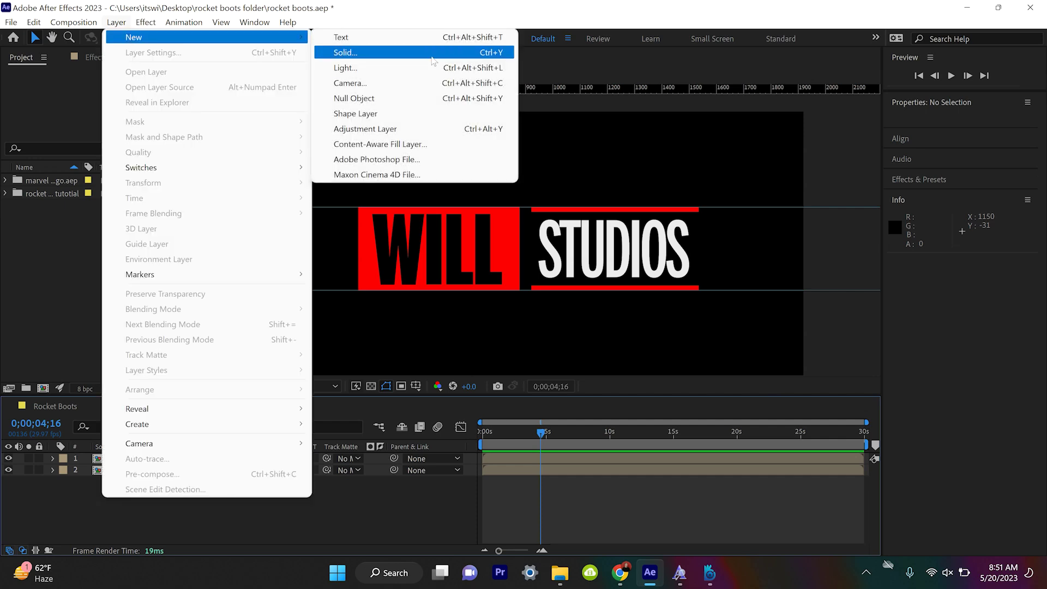
left_click(430, 53)
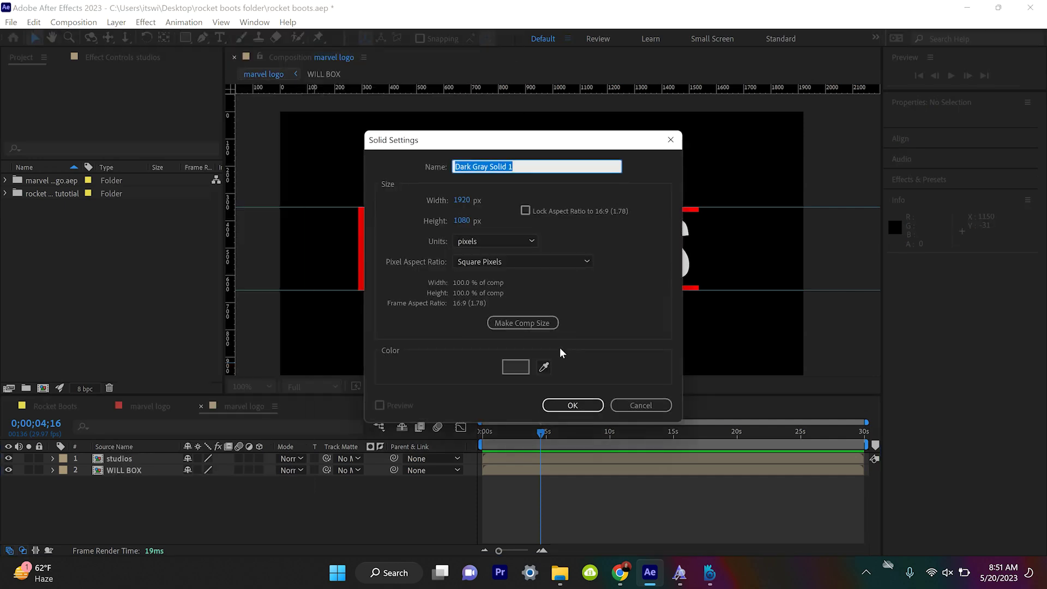
key("Return")
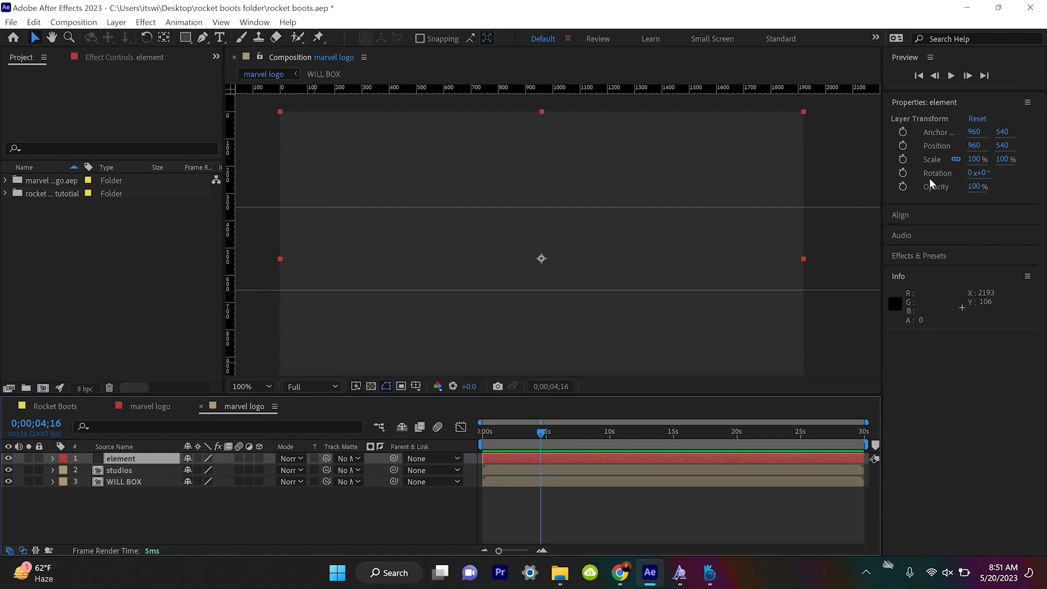
Step: Find the Video Copilot Element effect and apply it to the element solid
left_click(947, 255)
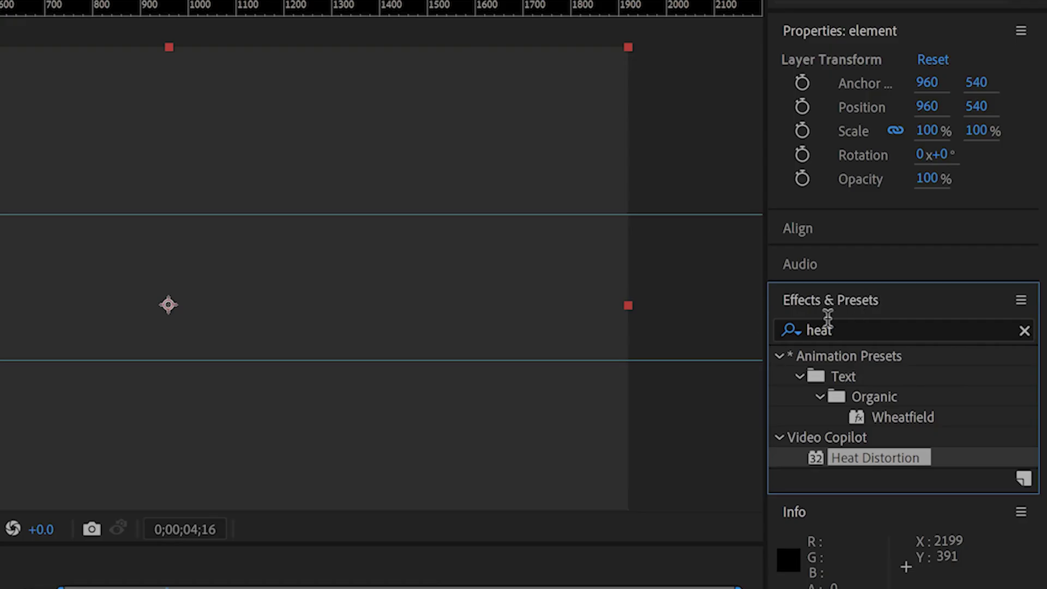
double_click(909, 268)
type("elem")
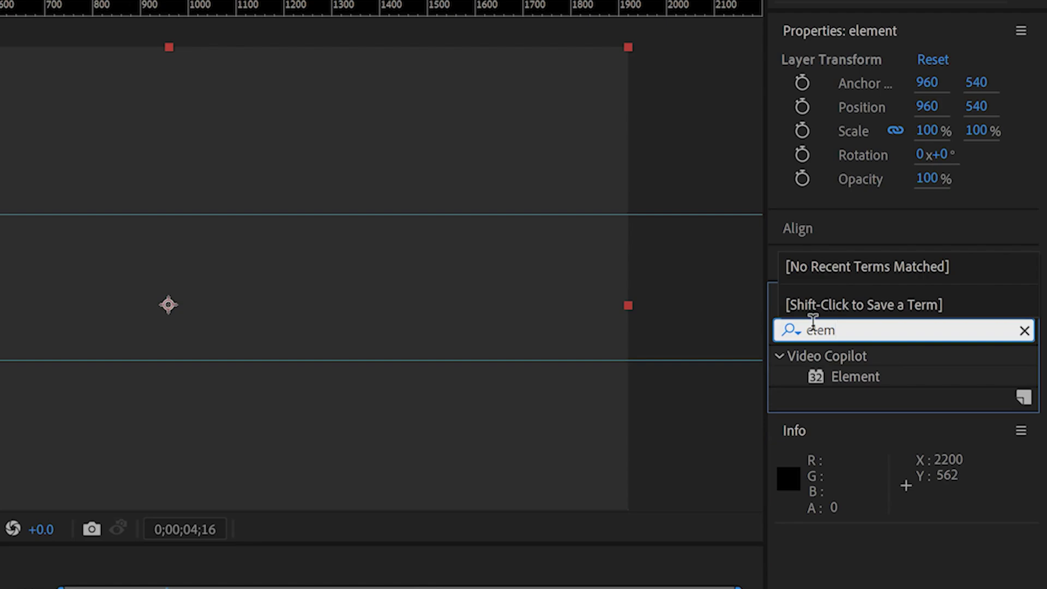
left_click_drag(853, 381, 118, 459)
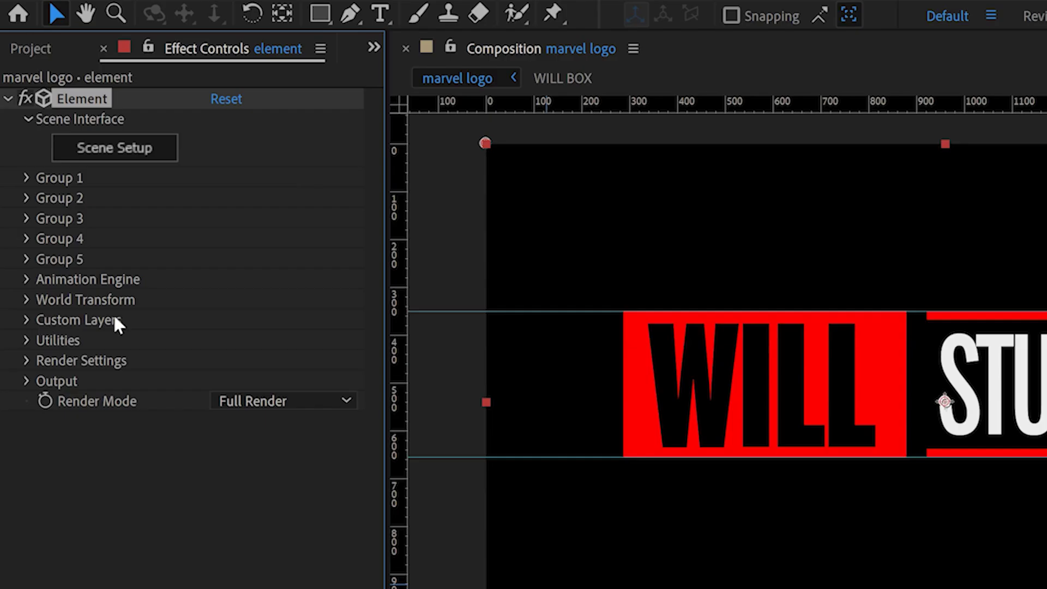
Step: Assign WILL BOX to Path Layer 1 and studios to Path Layer 2 in Element's custom text and masks
left_click(26, 322)
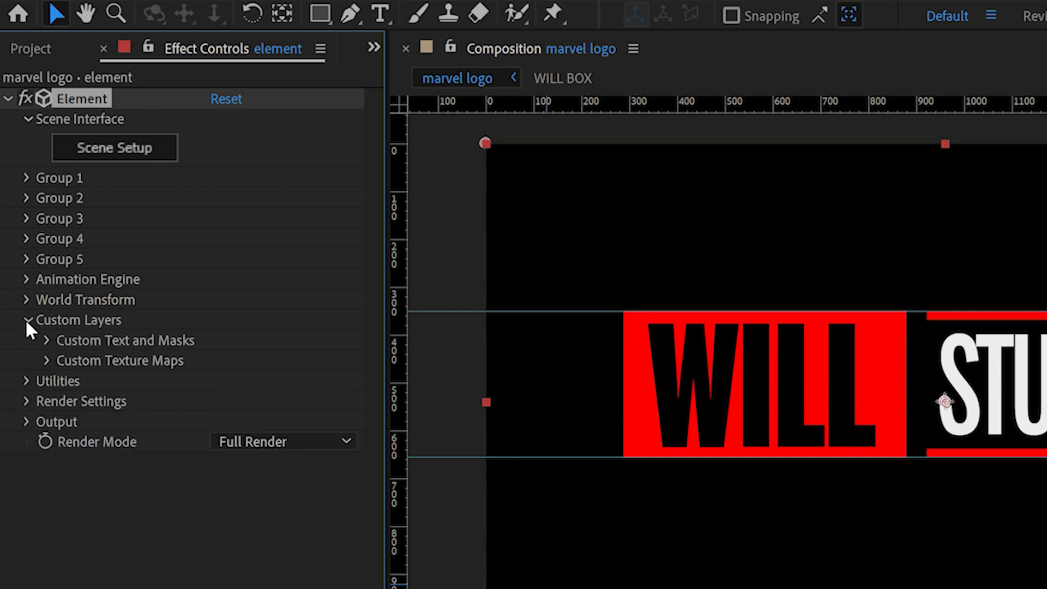
left_click(46, 341)
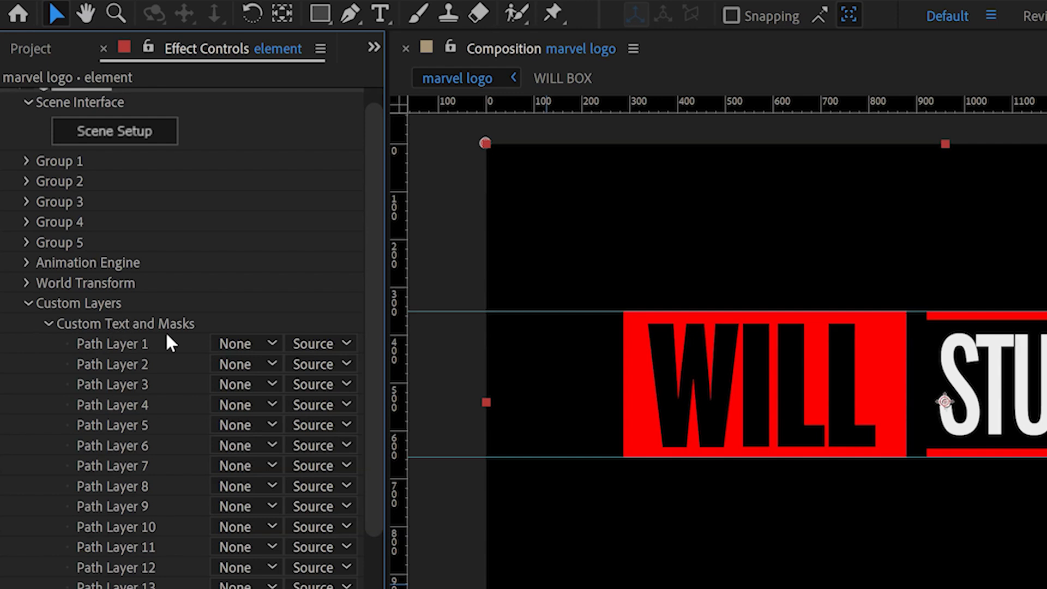
left_click(243, 343)
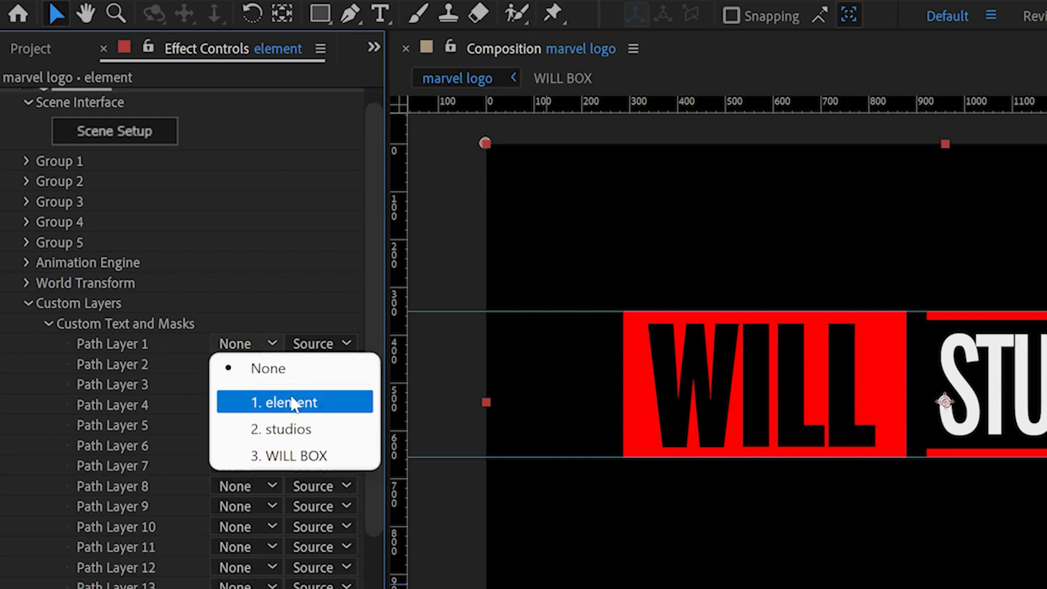
left_click(303, 456)
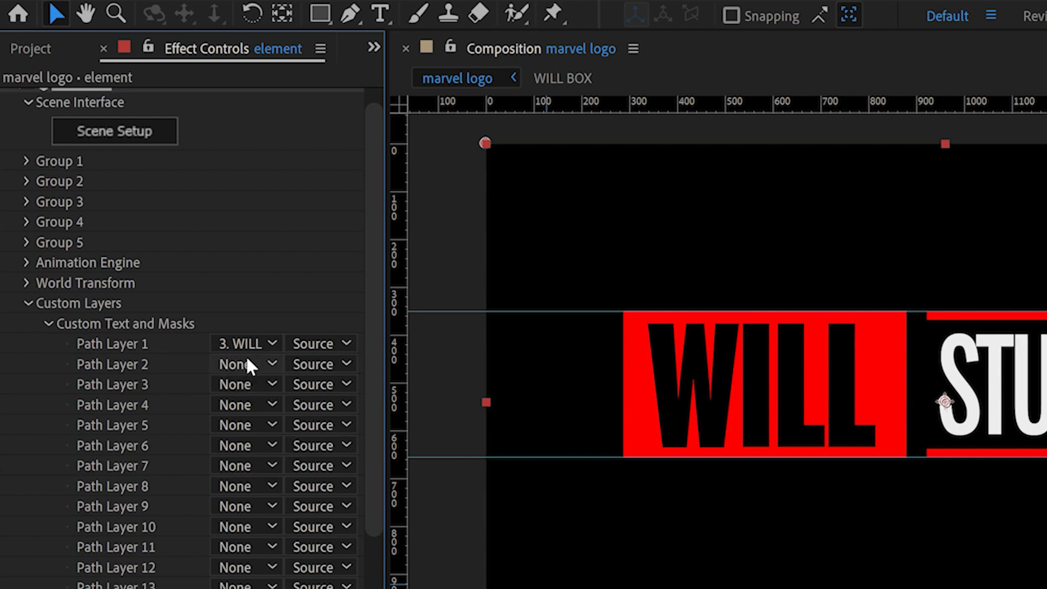
left_click(252, 364)
left_click(292, 444)
left_click(28, 304)
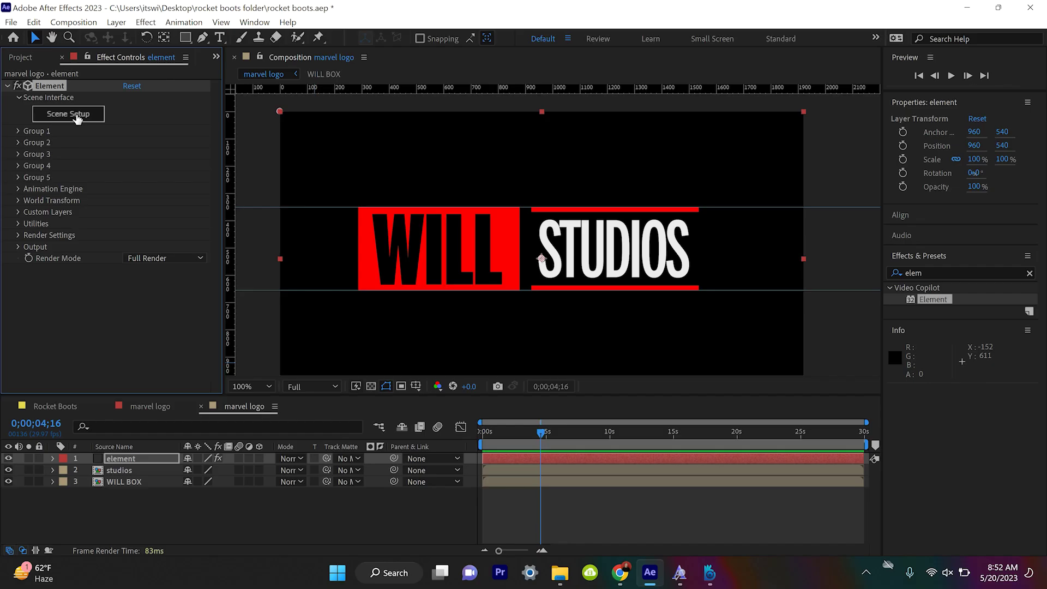
Step: Open Element's scene setup and extrude the WILL box from Custom Path 1 into a 3D model
left_click(78, 116)
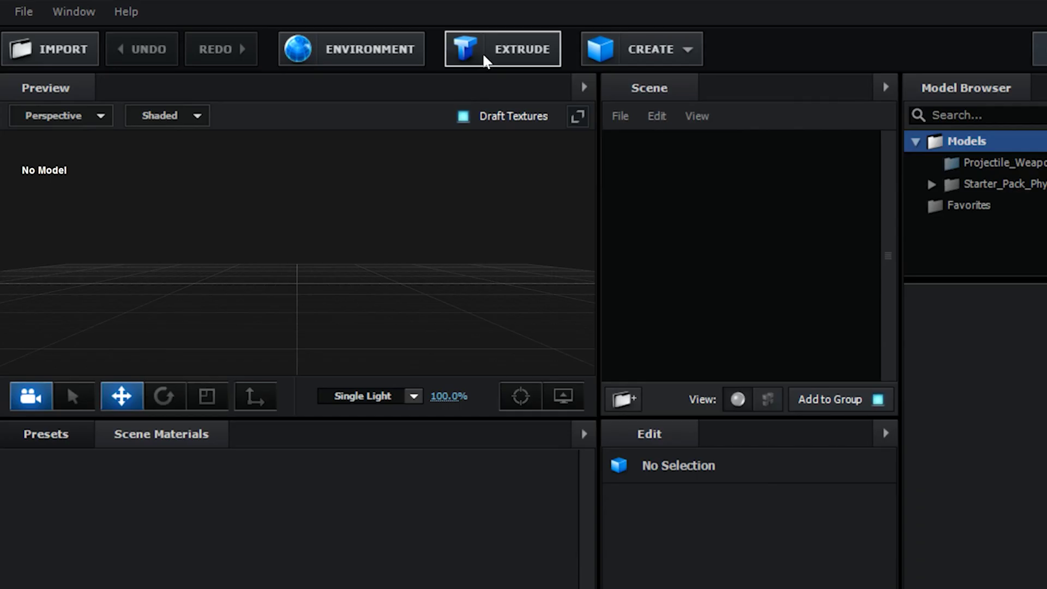
left_click(485, 60)
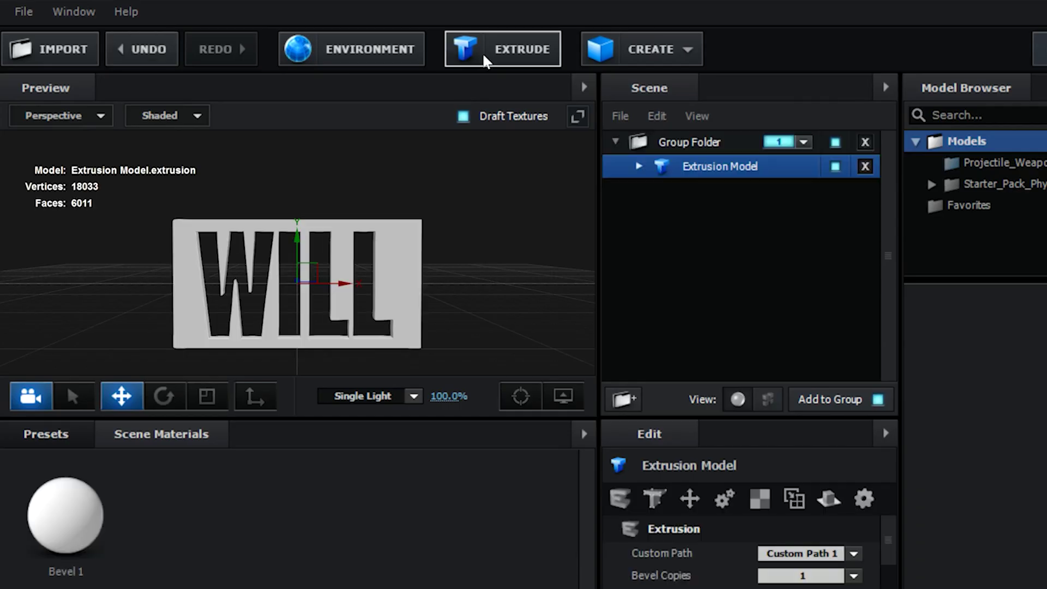
left_click_drag(386, 215, 378, 234)
Step: Apply the dinged clean_metal_brushed material from the Pro_Shaders_2 Metal presets to the WILL extrusion model
left_click(48, 326)
left_click(51, 382)
double_click(55, 388)
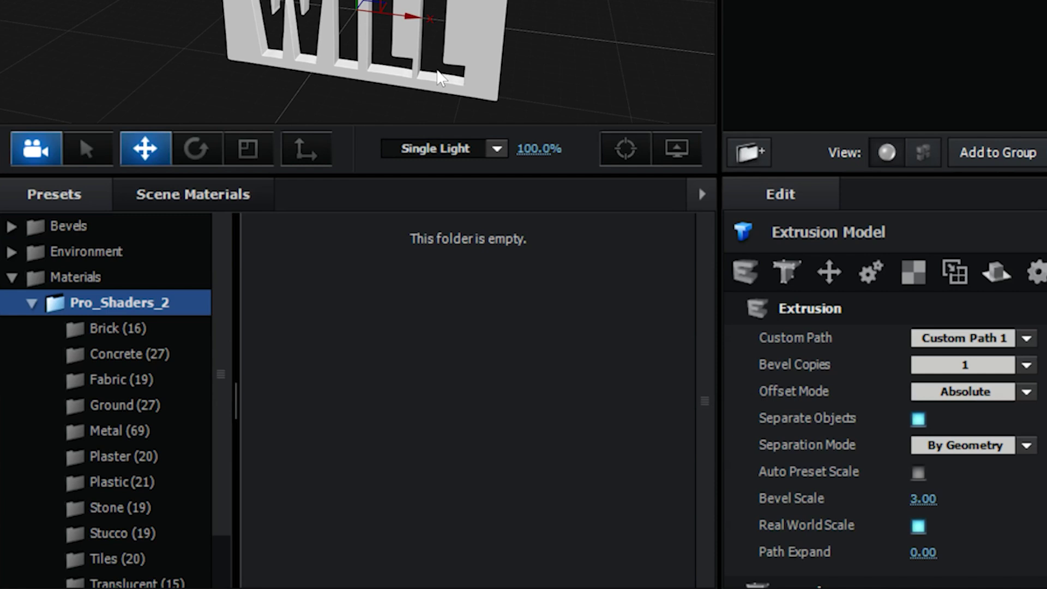
left_click_drag(442, 78, 451, 101)
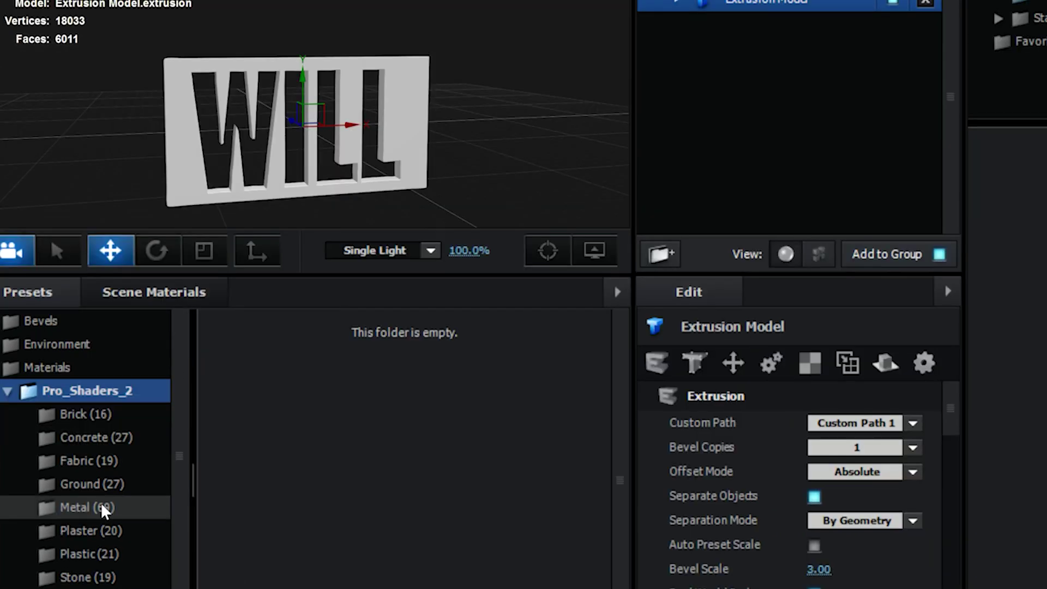
left_click(112, 431)
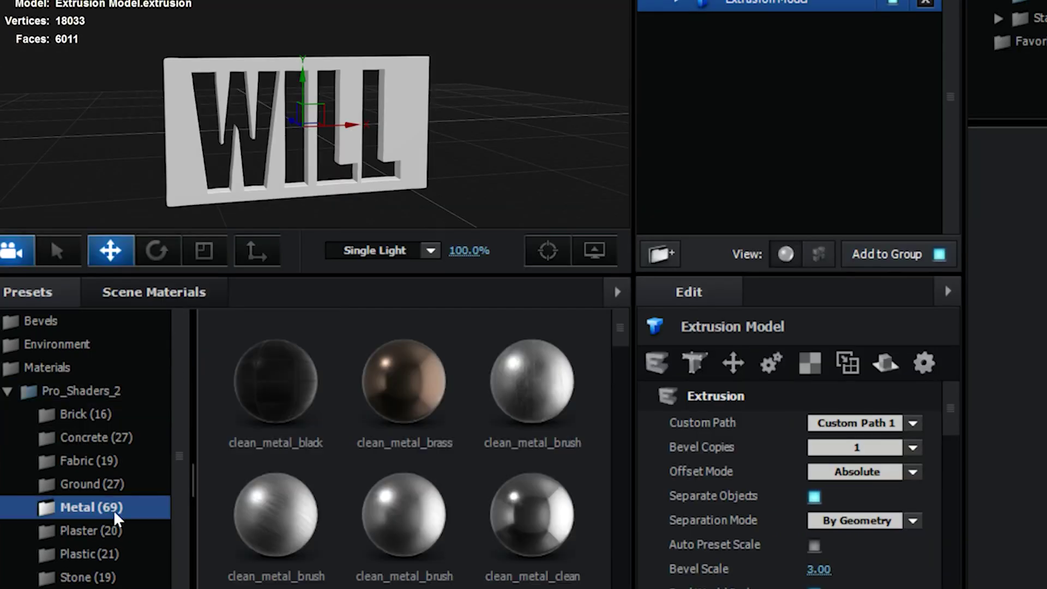
left_click(279, 502)
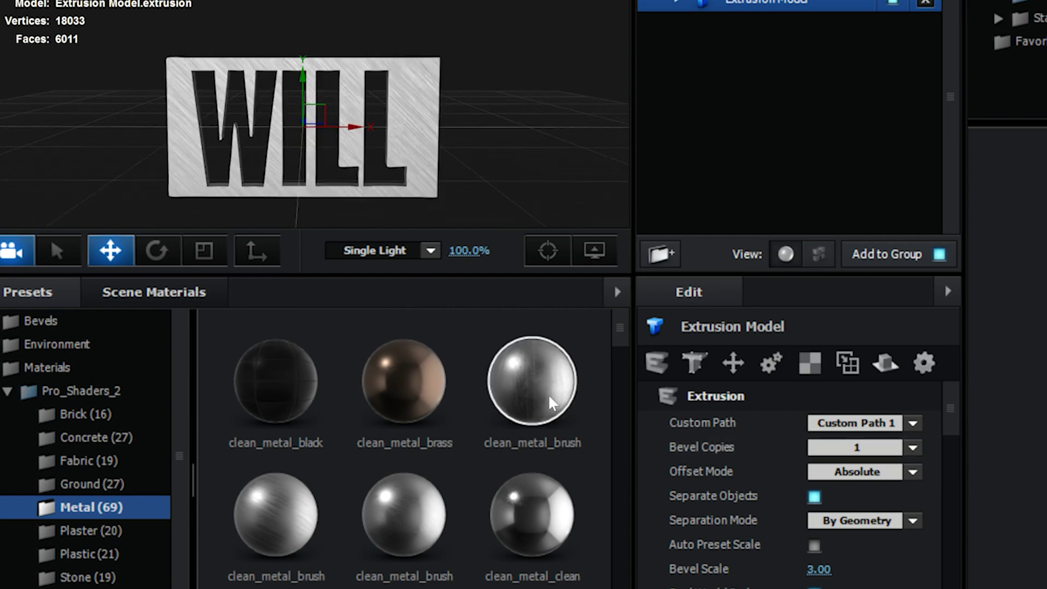
double_click(554, 404)
Step: Enlarge the preview and examine the brushed metal on the faces and sides of the WILL model up close
scroll(348, 155, "up", 6)
scroll(413, 103, "down", 2)
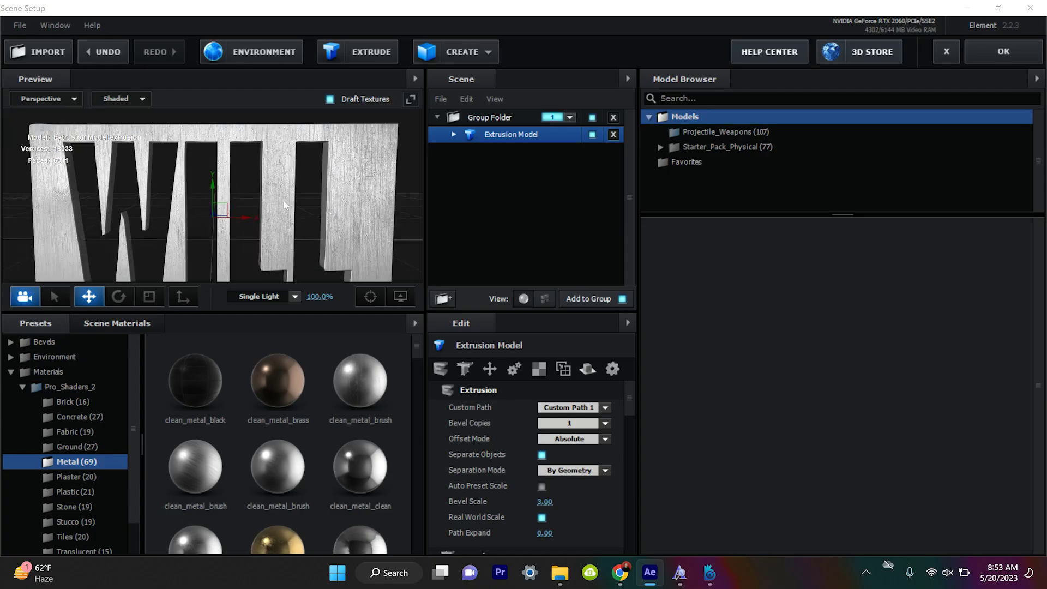
scroll(283, 201, "down", 4)
left_click_drag(281, 245, 287, 159)
scroll(287, 159, "up", 4)
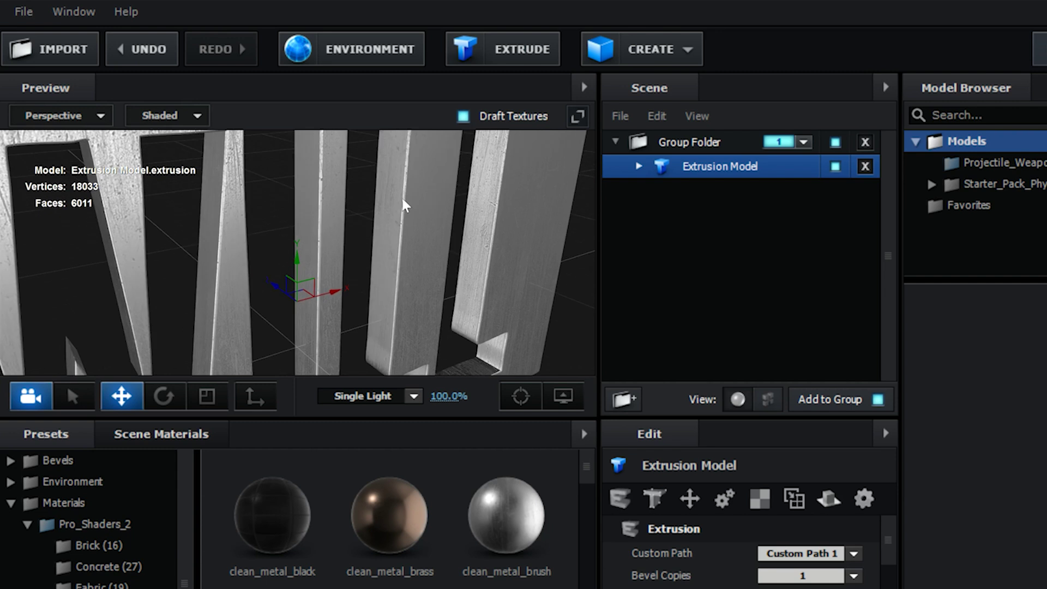
left_click_drag(405, 206, 397, 247)
left_click_drag(410, 418, 384, 561)
left_click_drag(532, 267, 587, 267)
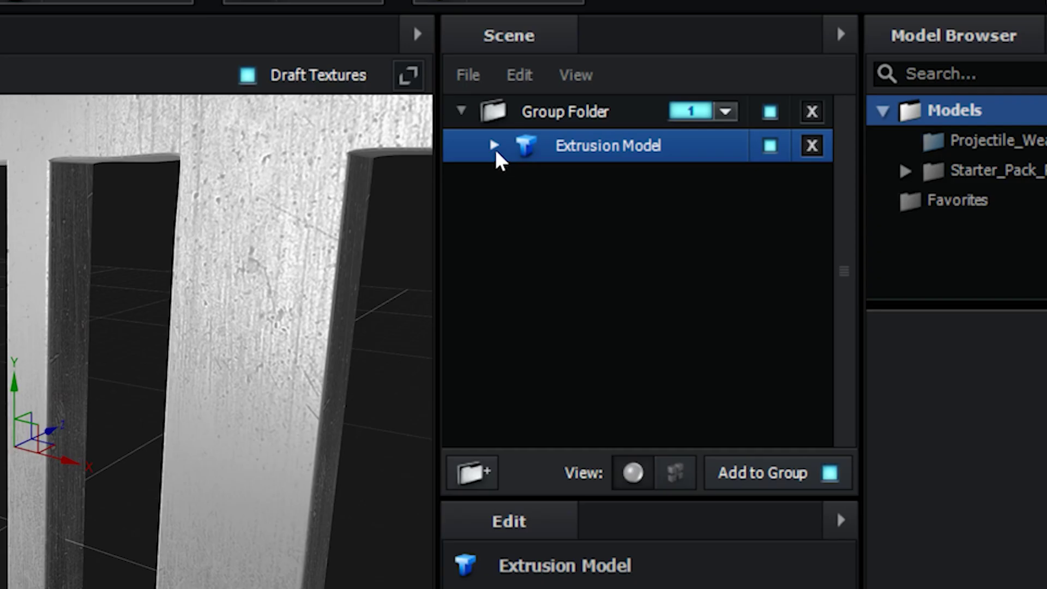
Step: Raise the Normal Bump amount of the WILL model's clean_metal_brushed material to 340%
left_click(638, 165)
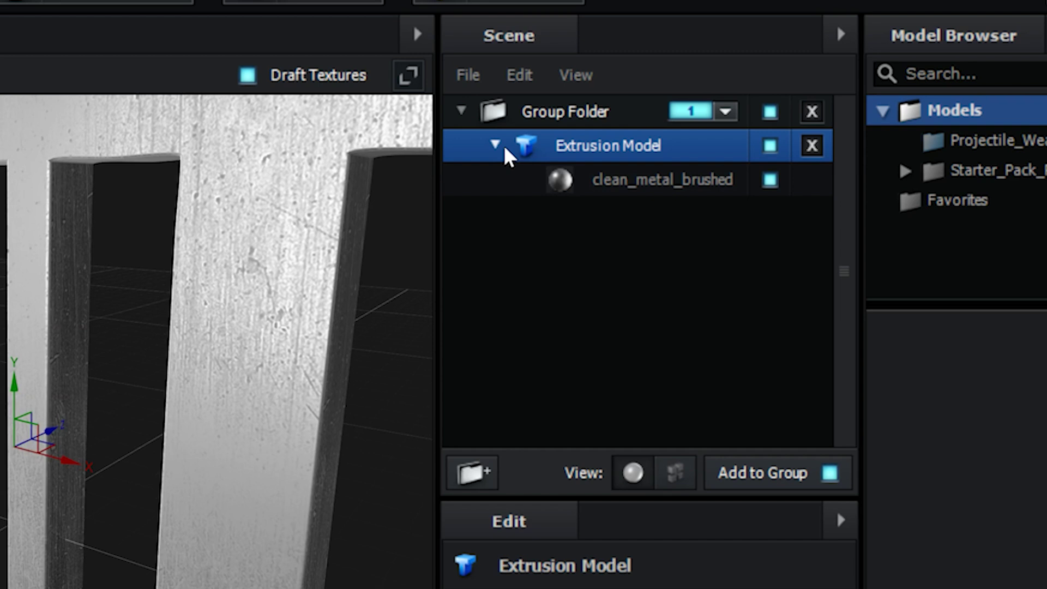
left_click(573, 183)
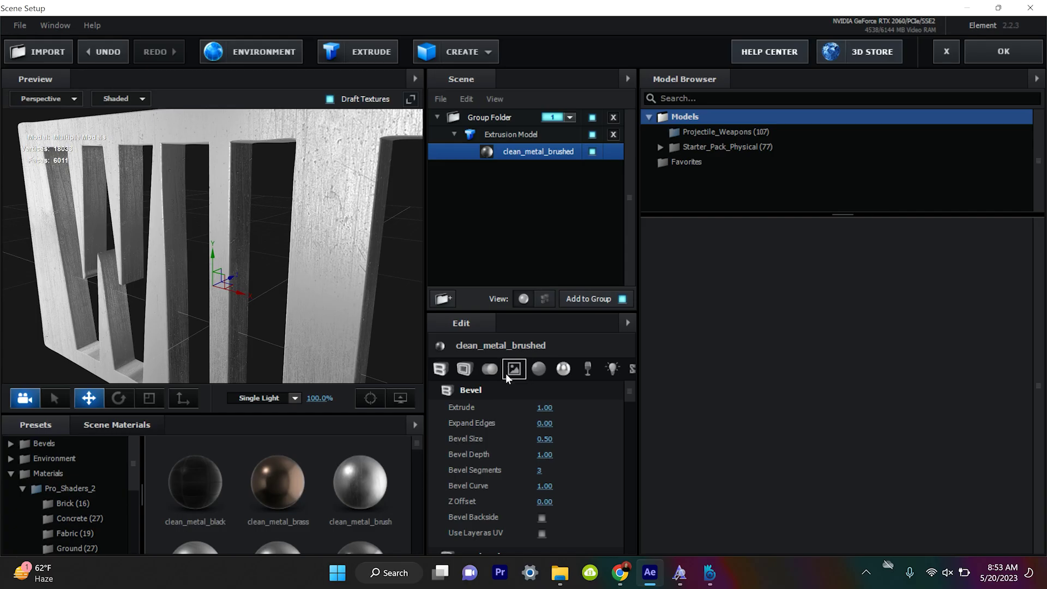
scroll(478, 454, "up", 3)
scroll(479, 454, "up", 5)
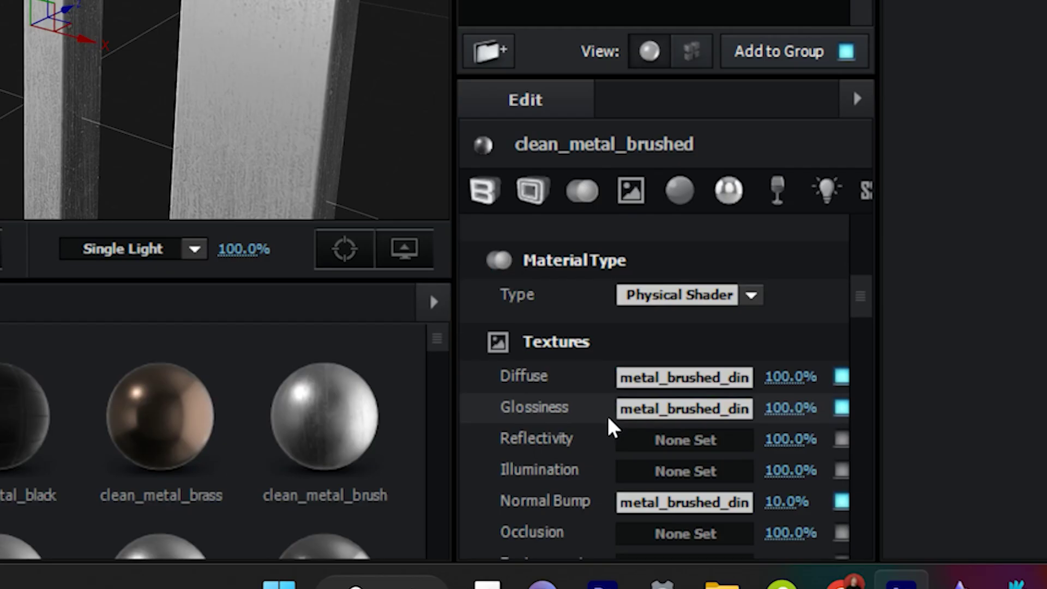
left_click(660, 507)
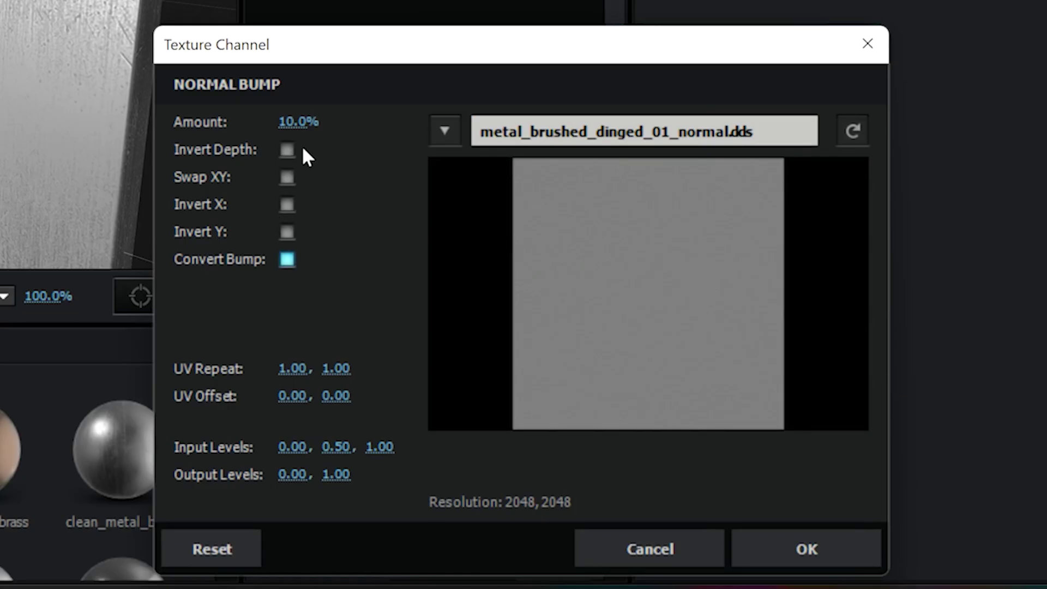
left_click_drag(290, 123, 474, 172)
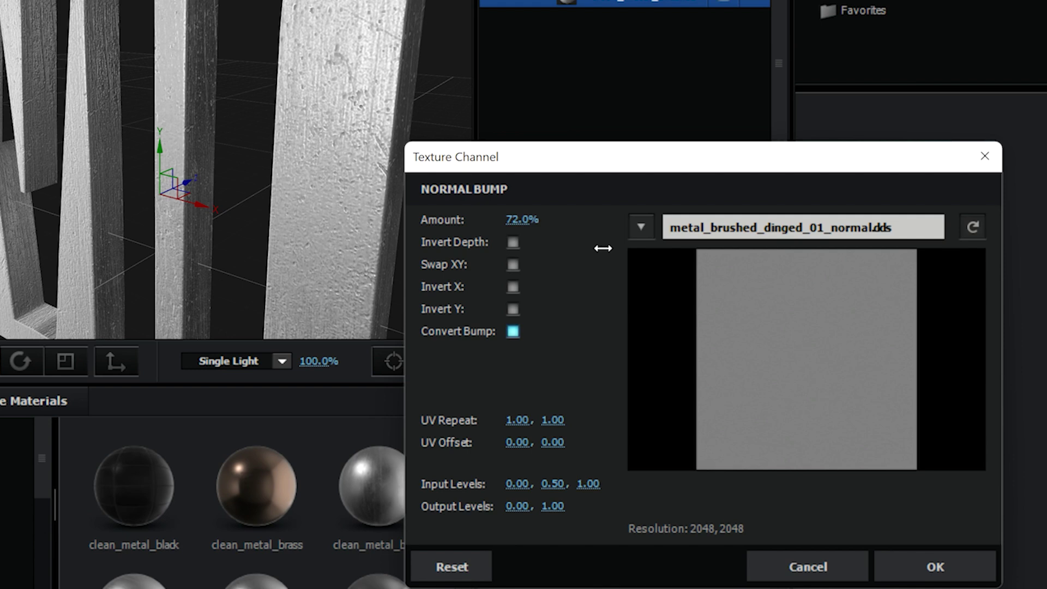
left_click_drag(603, 249, 900, 274)
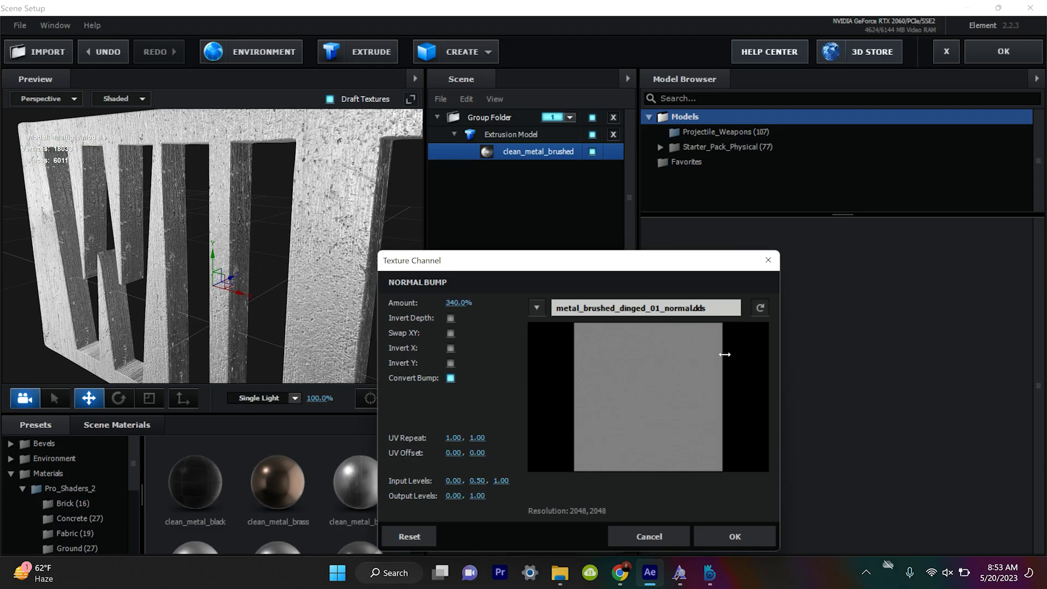
left_click(725, 537)
left_click_drag(254, 277, 280, 287)
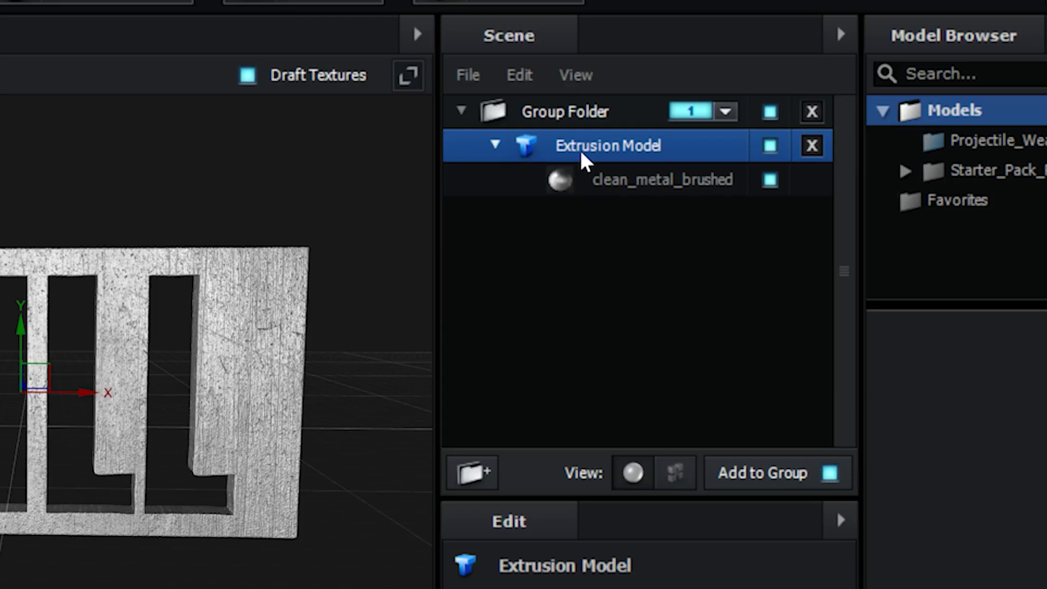
Step: Duplicate the WILL extrusion model and set the copy's custom path to Custom Path 2
key("ctrl+d")
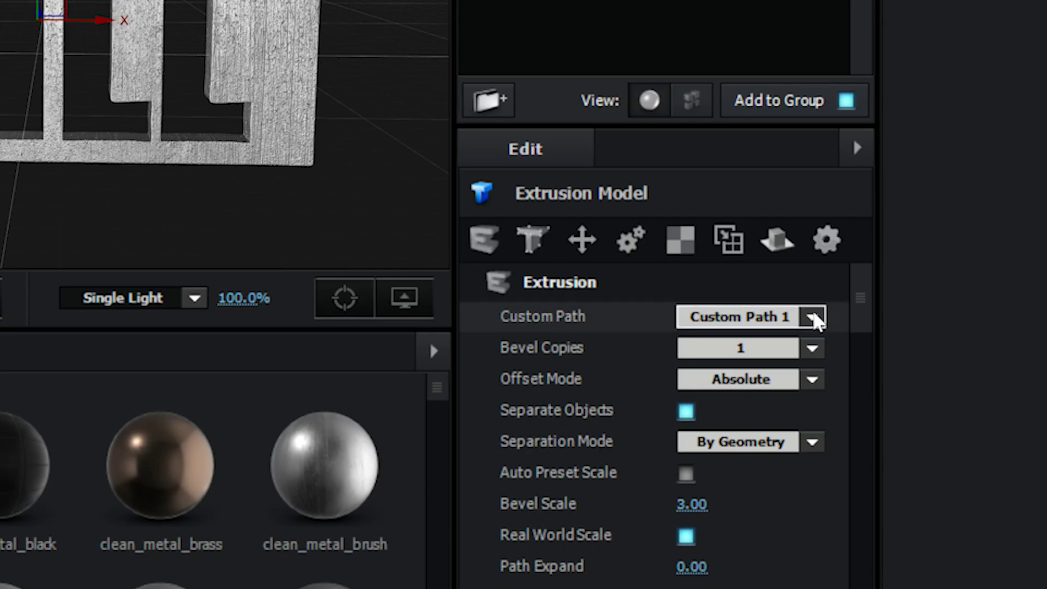
left_click(605, 407)
left_click(606, 405)
left_click(607, 408)
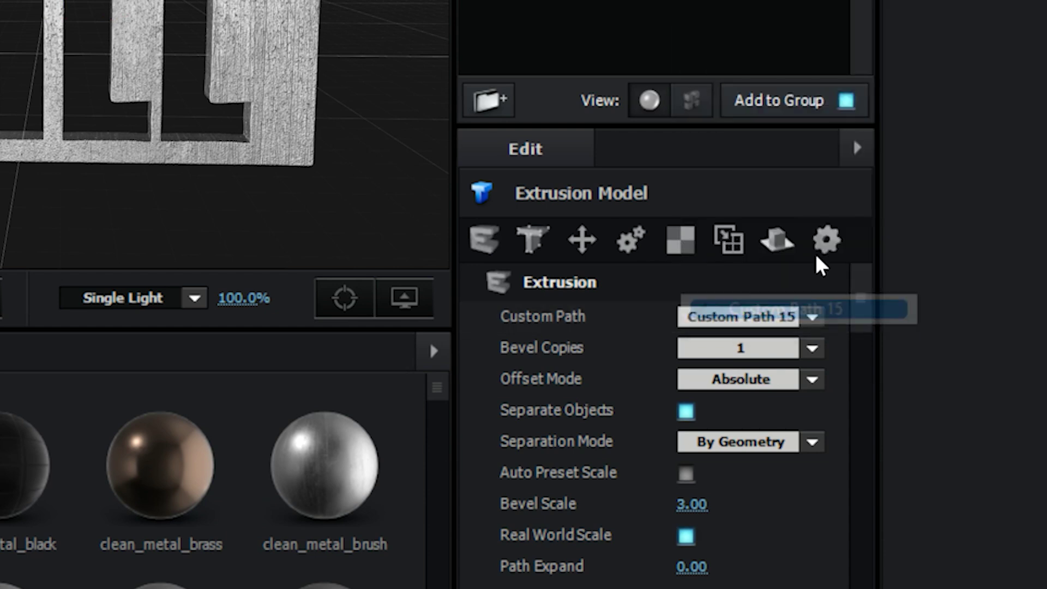
left_click(790, 319)
left_click(788, 100)
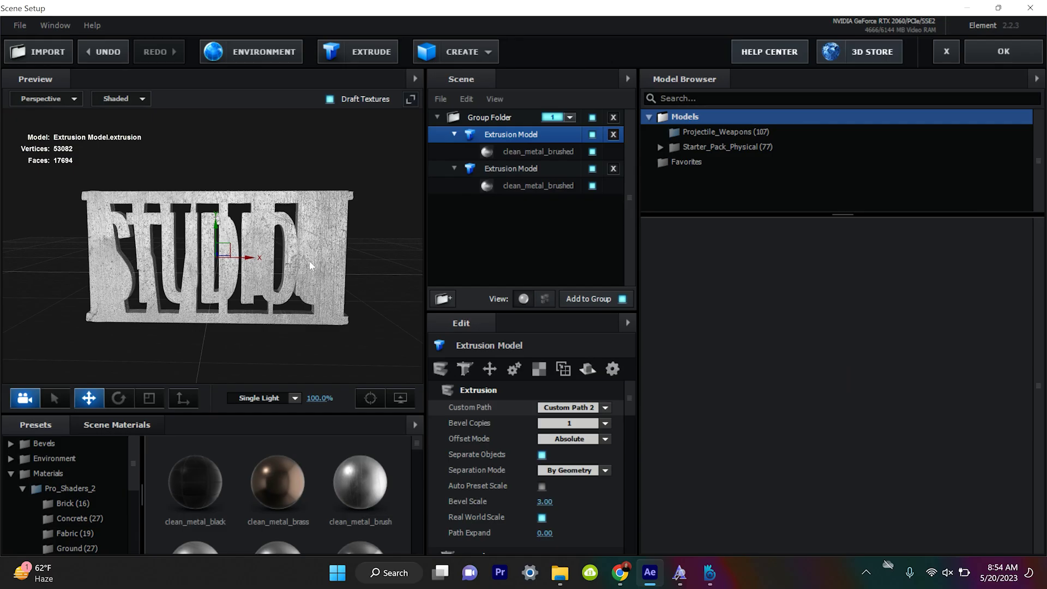
Step: Move the STUDIOS extrusion along the X axis so it sits just right of the WILL box
left_click_drag(306, 262, 423, 239)
scroll(154, 268, "down", 4)
scroll(154, 268, "down", 3)
left_click_drag(333, 241, 349, 258)
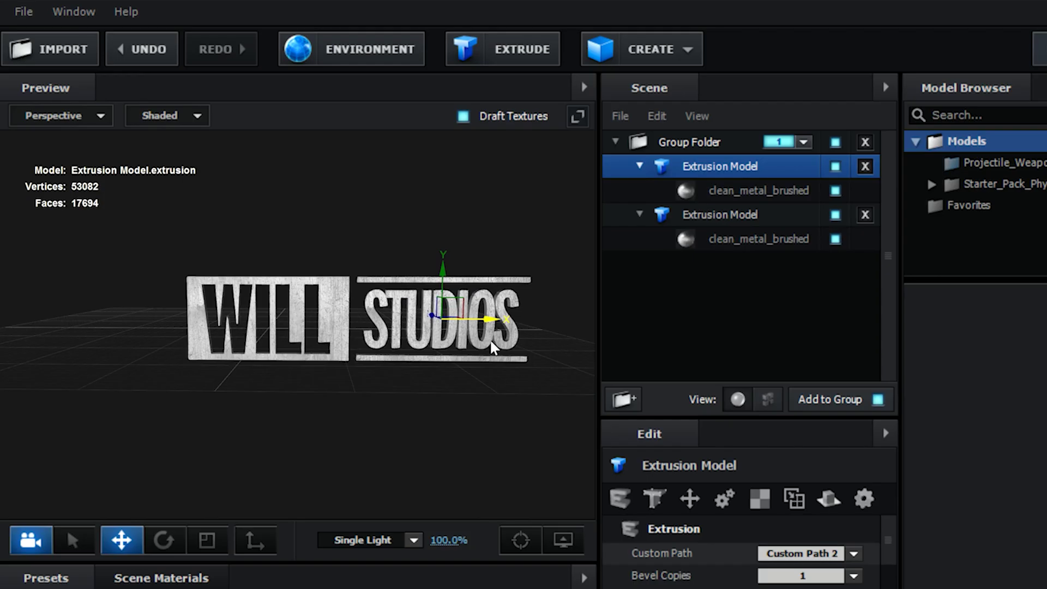
Step: Collapse both extrusion models in the scene list and accept the scene setup to return to the composition
left_click(712, 218)
left_click(707, 169)
left_click(639, 166)
left_click(639, 191)
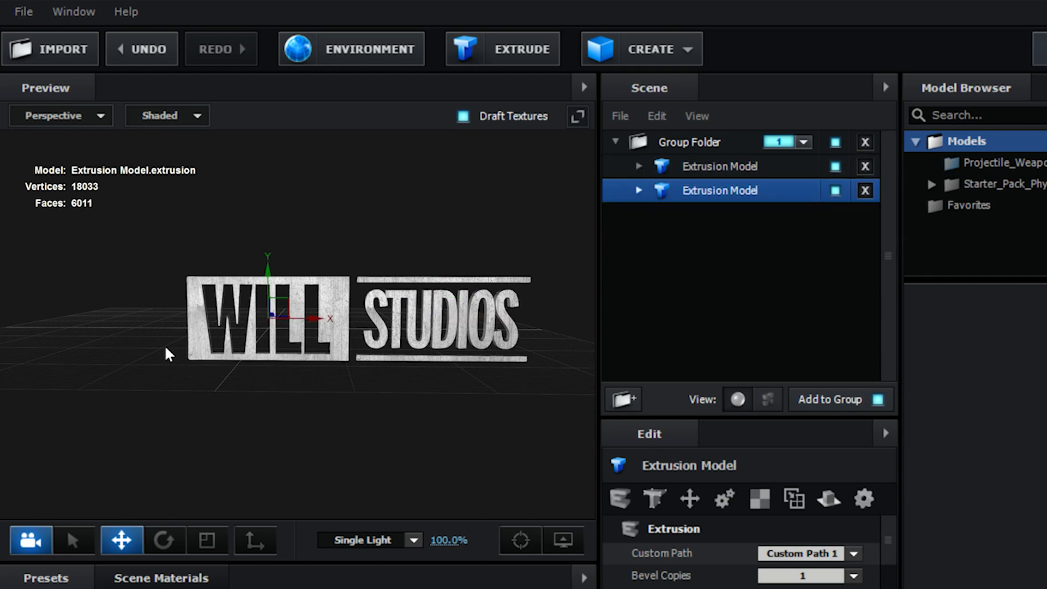
mouse_move(383, 393)
left_mouse_down()
mouse_move(470, 416)
mouse_move(385, 384)
mouse_move(389, 393)
left_mouse_up()
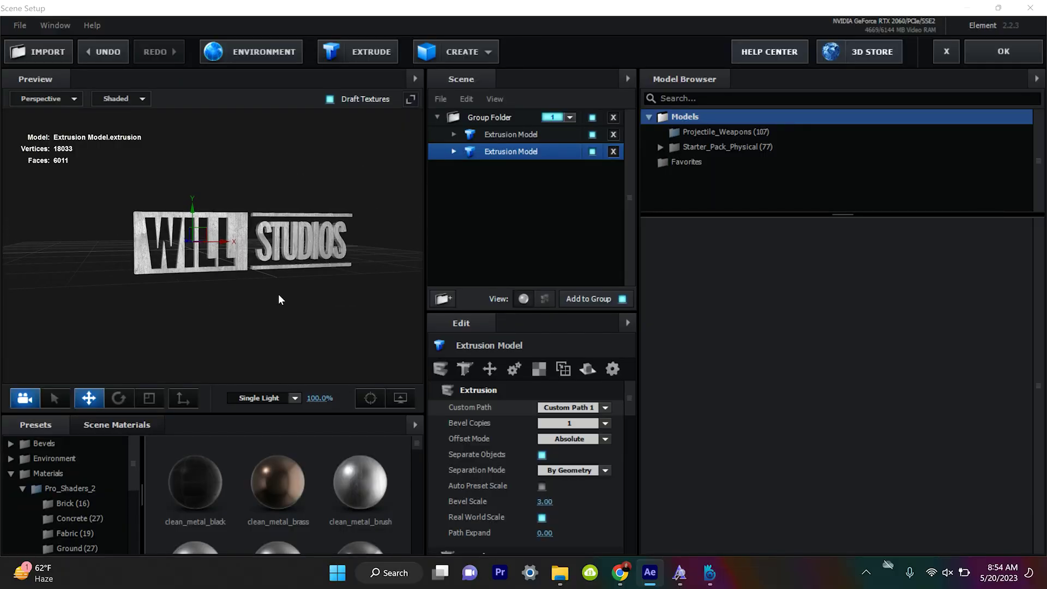
left_click(1004, 51)
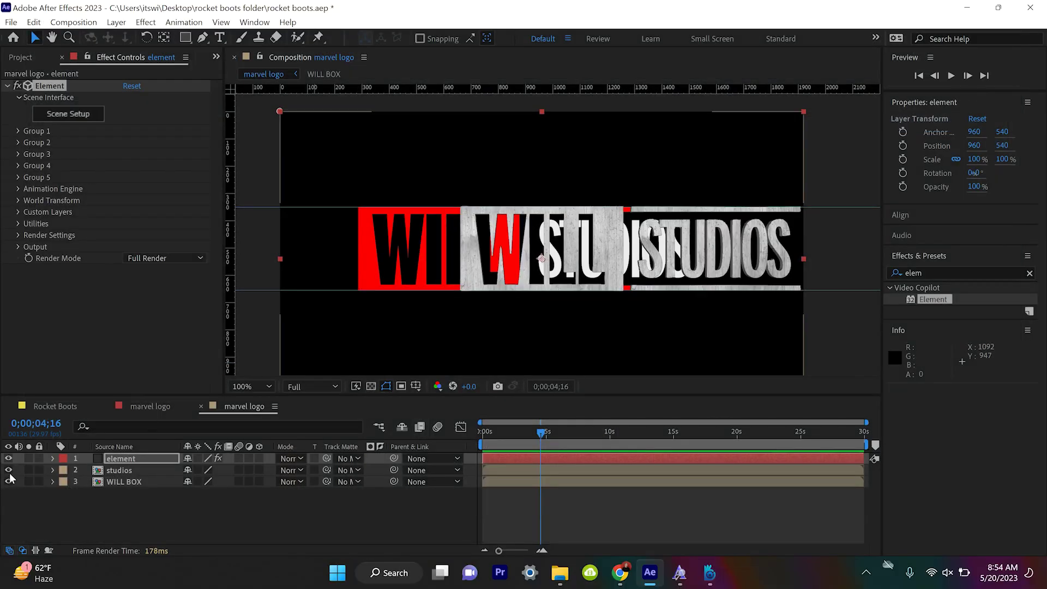
Step: Hide the studios and WILL BOX layers in both composition and timeline, and move the current time to 0;00;08;25
left_click_drag(11, 474, 13, 481)
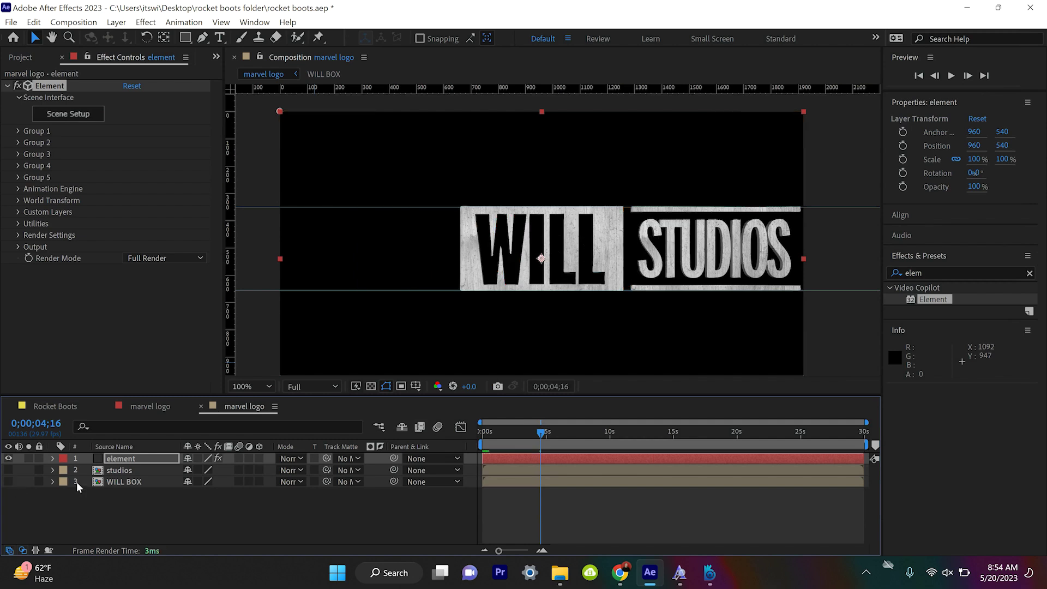
left_click(402, 426)
left_click_drag(607, 436, 595, 433)
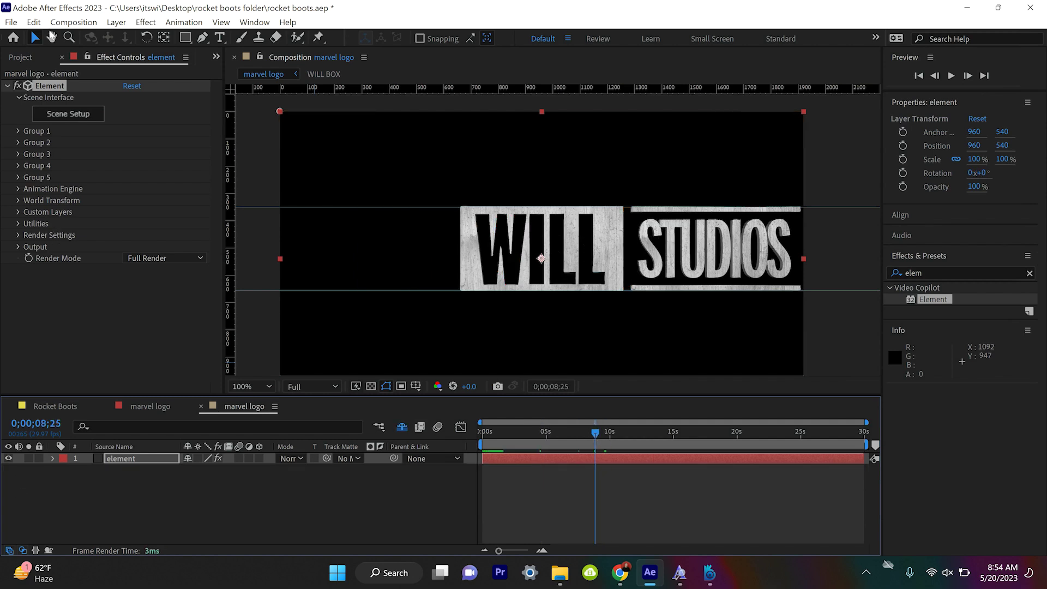
Step: Create a two-node camera layer named Camera 1 with the 50mm preset
left_click(116, 22)
mouse_move(125, 38)
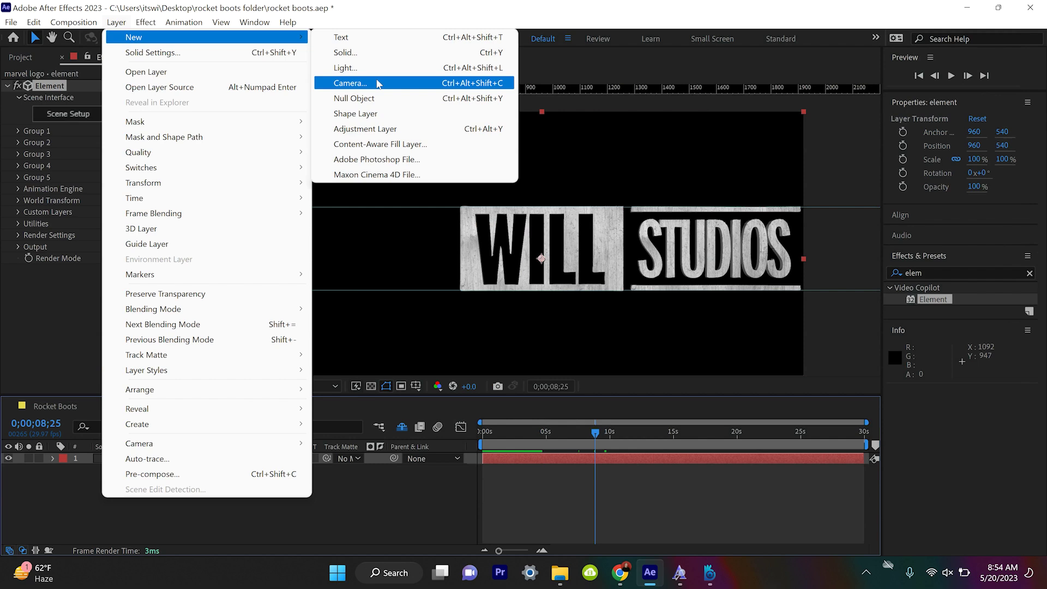
left_click(376, 83)
left_click(663, 431)
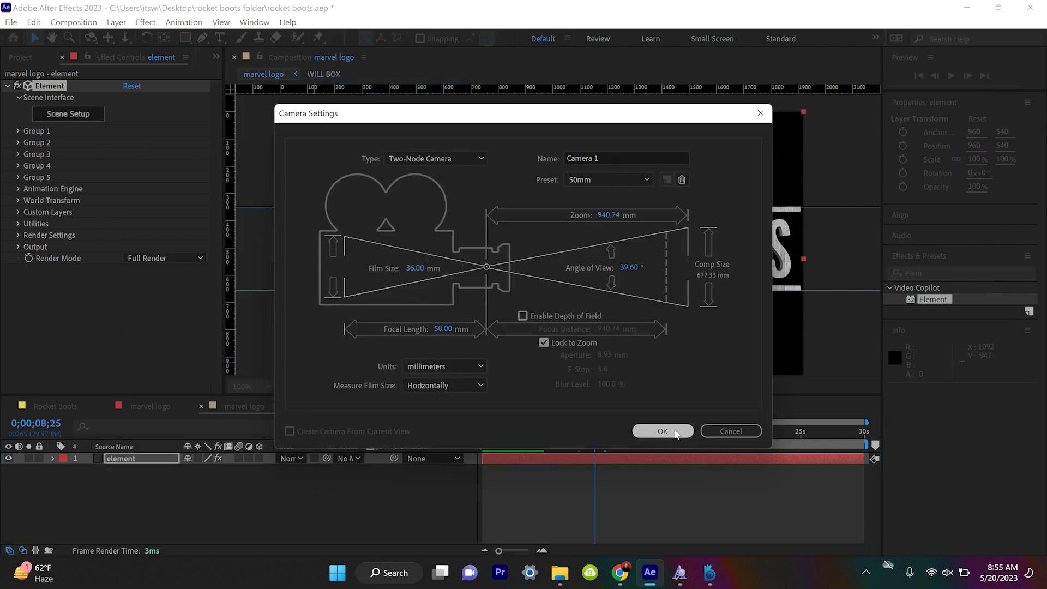
Step: Split the composition viewer into 2 Views and show the first view from the Top
left_click(854, 387)
left_click(857, 415)
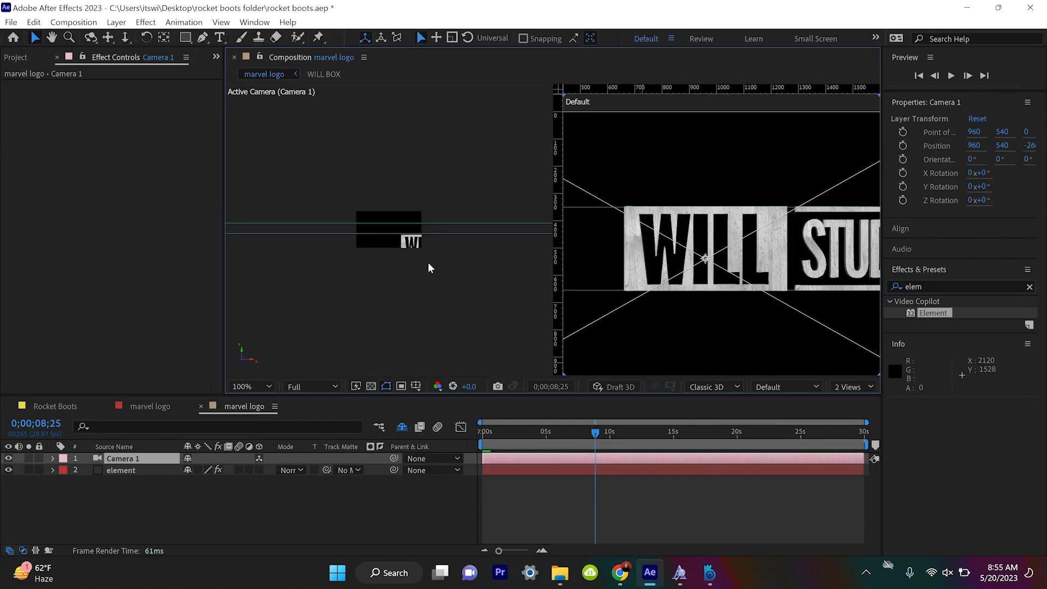
left_click(472, 287)
left_click(786, 386)
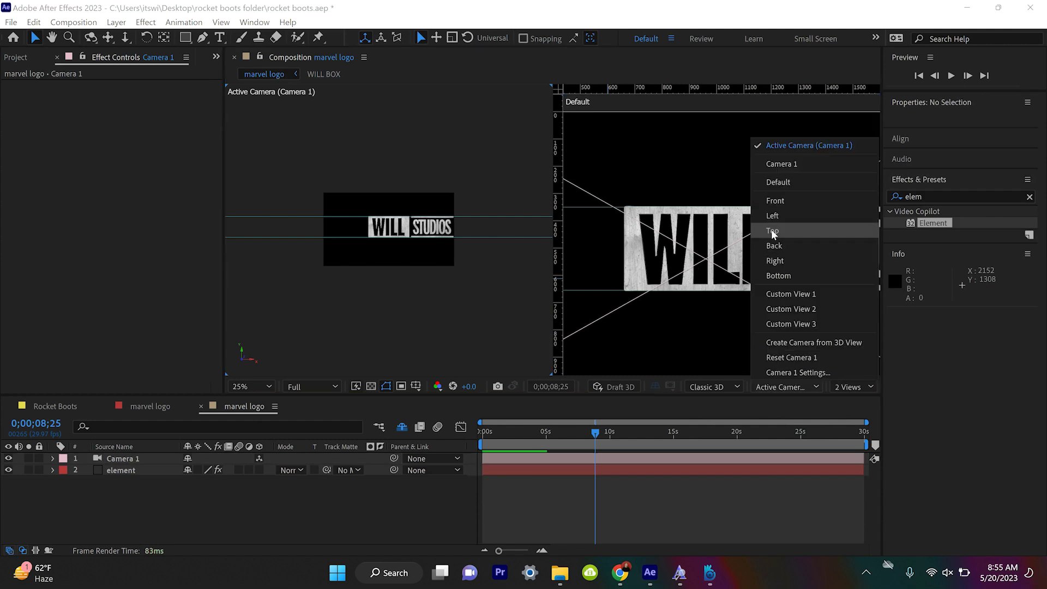
left_click(795, 234)
scroll(489, 287, "down", 1)
scroll(398, 240, "up", 2)
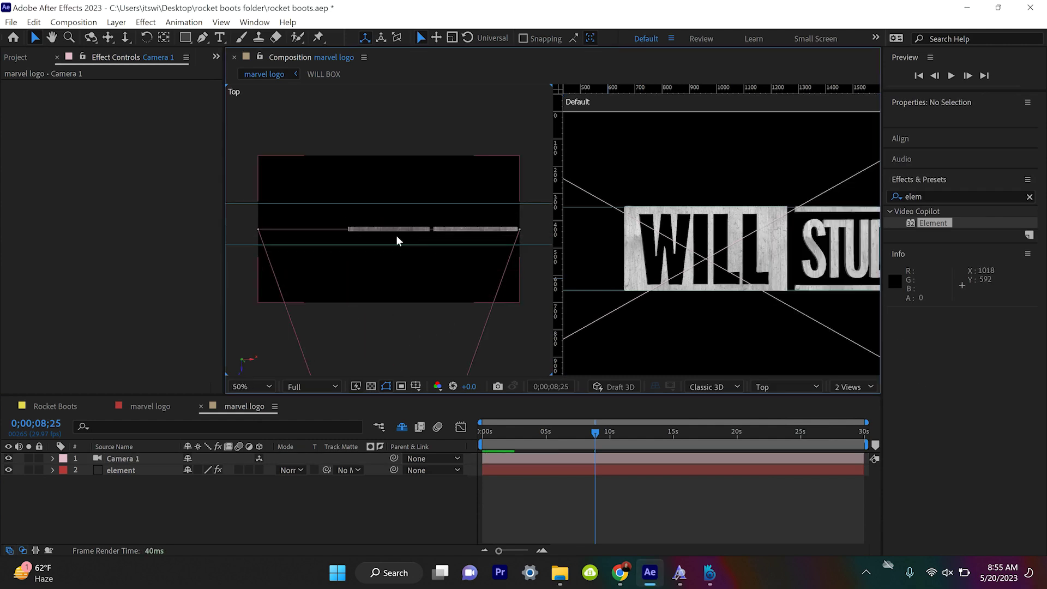
scroll(433, 228, "up", 1)
scroll(425, 234, "down", 6)
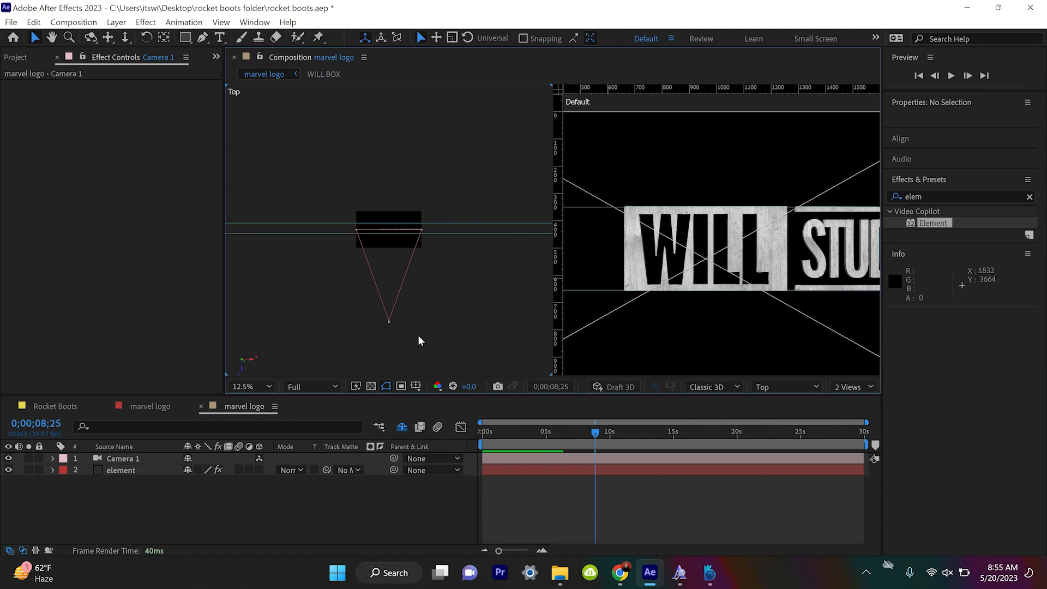
Step: Widen the composition viewer, switch the second view to Active Camera (Camera 1), and shift Camera 1 sideways to centre the logo
left_click(370, 300)
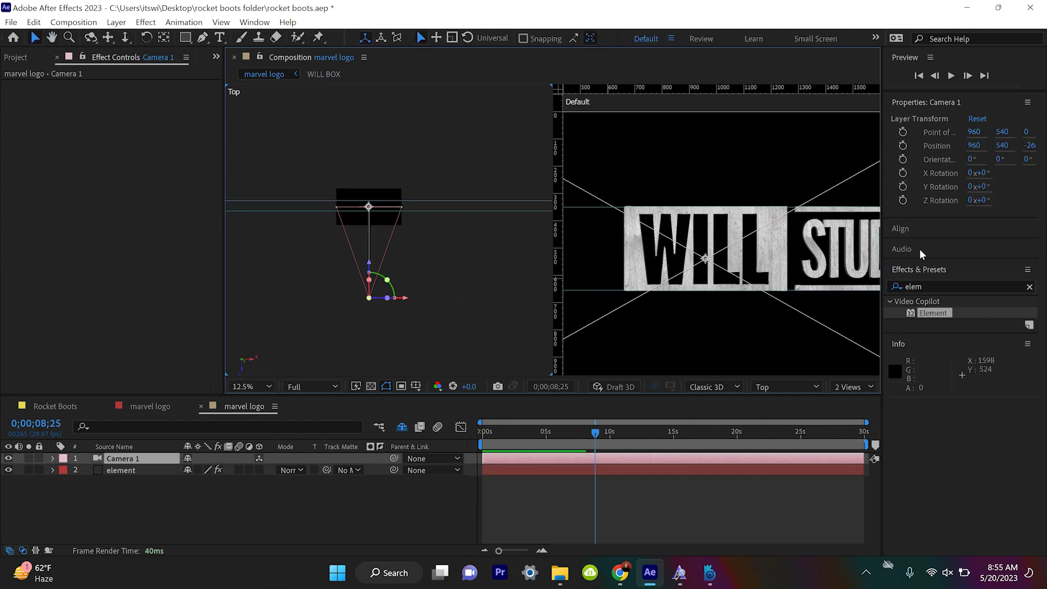
left_click_drag(882, 244, 1003, 245)
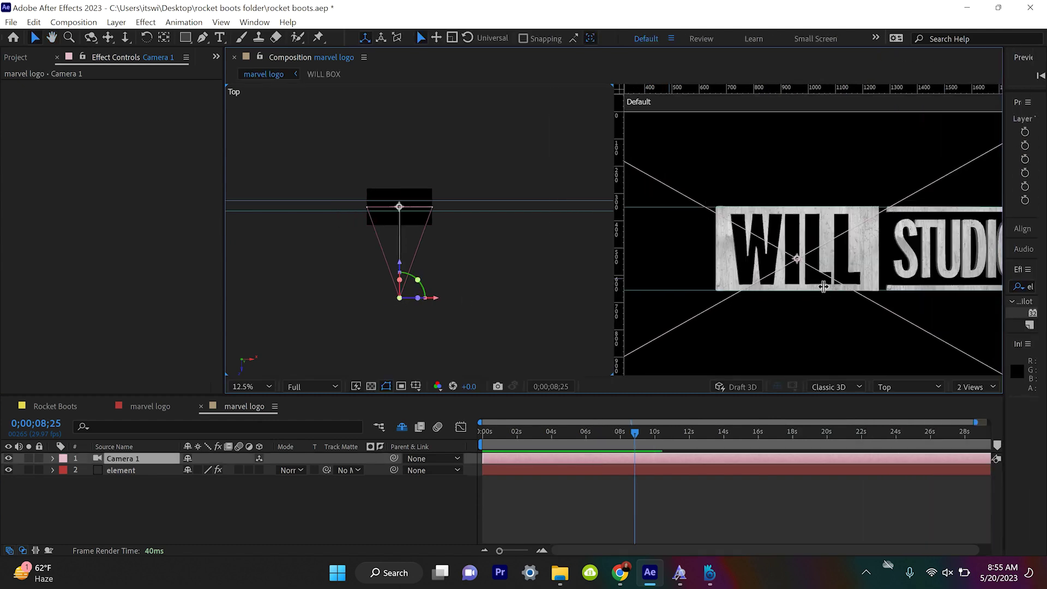
scroll(823, 286, "down", 1)
left_click_drag(435, 298, 418, 306)
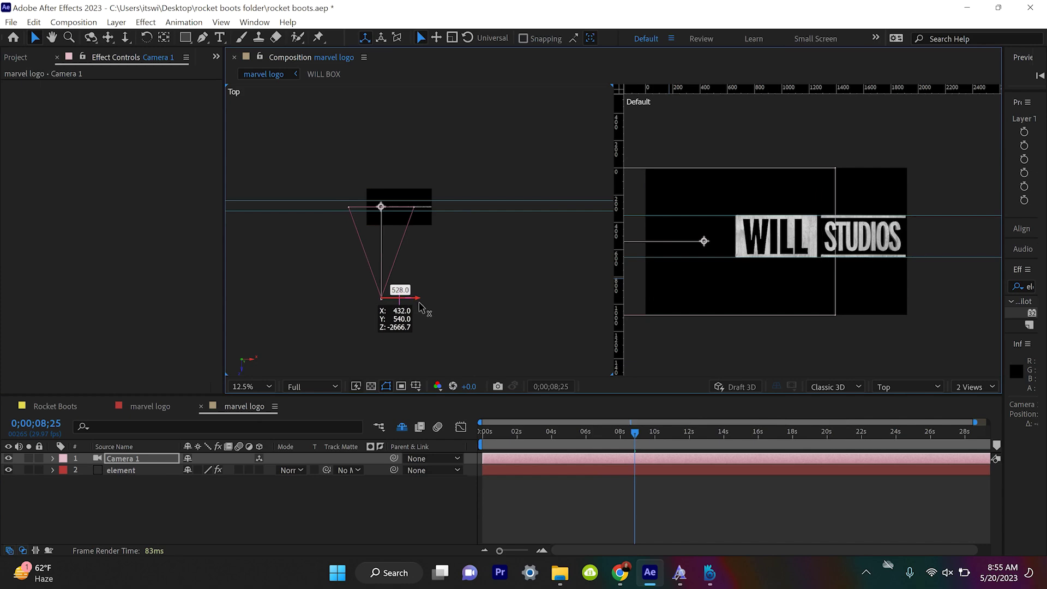
key("ctrl+z")
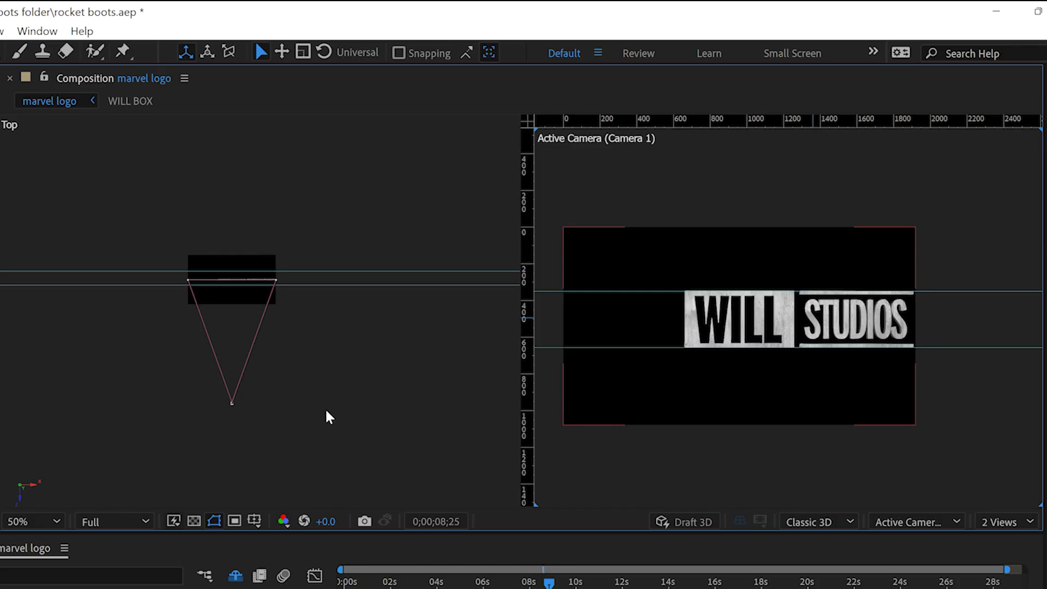
left_click(232, 404)
left_click_drag(294, 409, 214, 301)
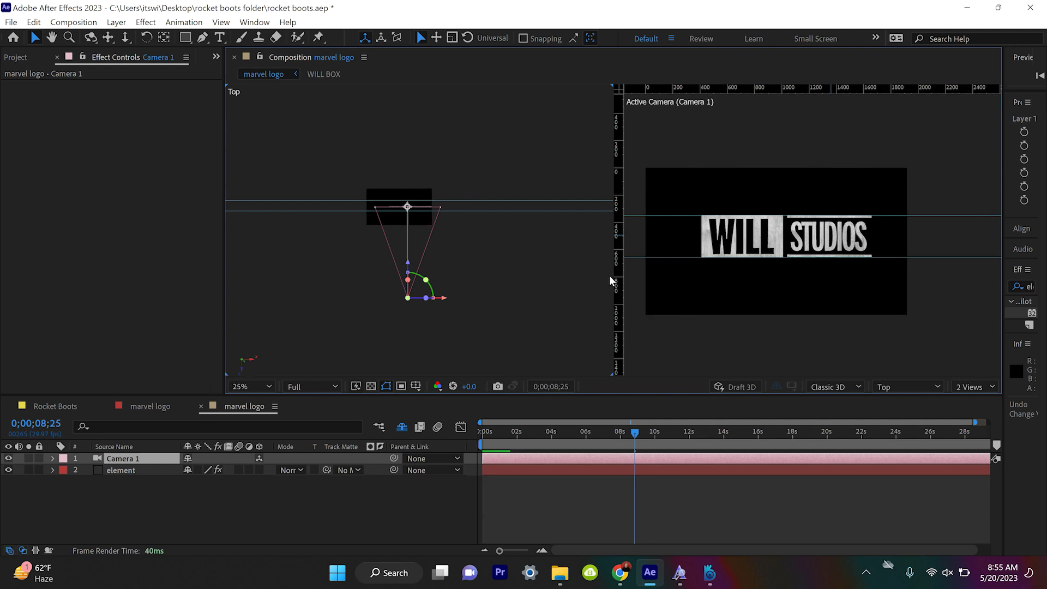
scroll(610, 281, "up", 1)
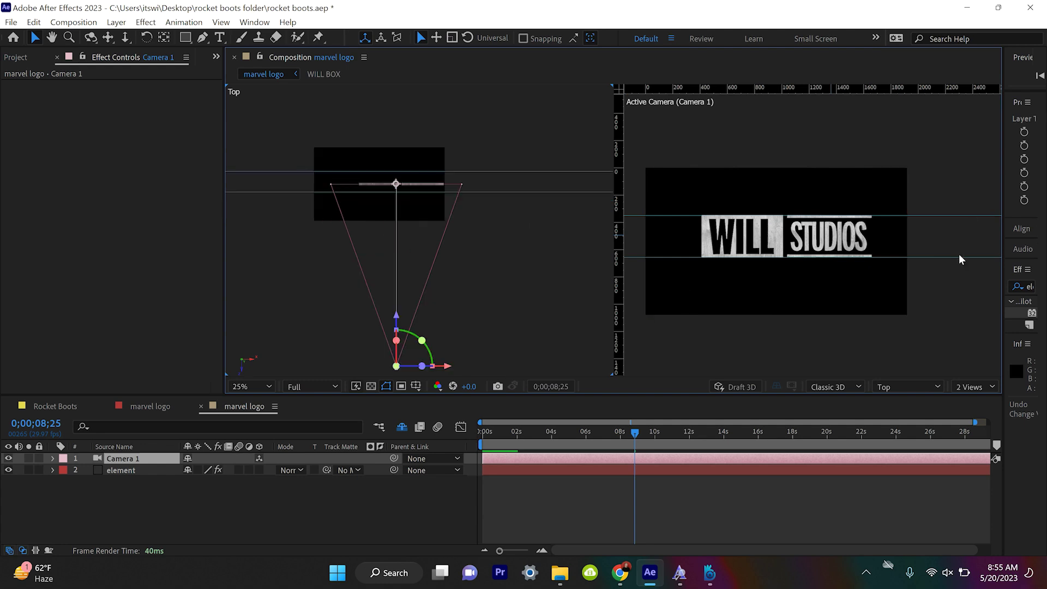
Step: In the element layer's scene setup, add a new group folder and assign it to group 2
left_click(119, 471)
left_click(77, 114)
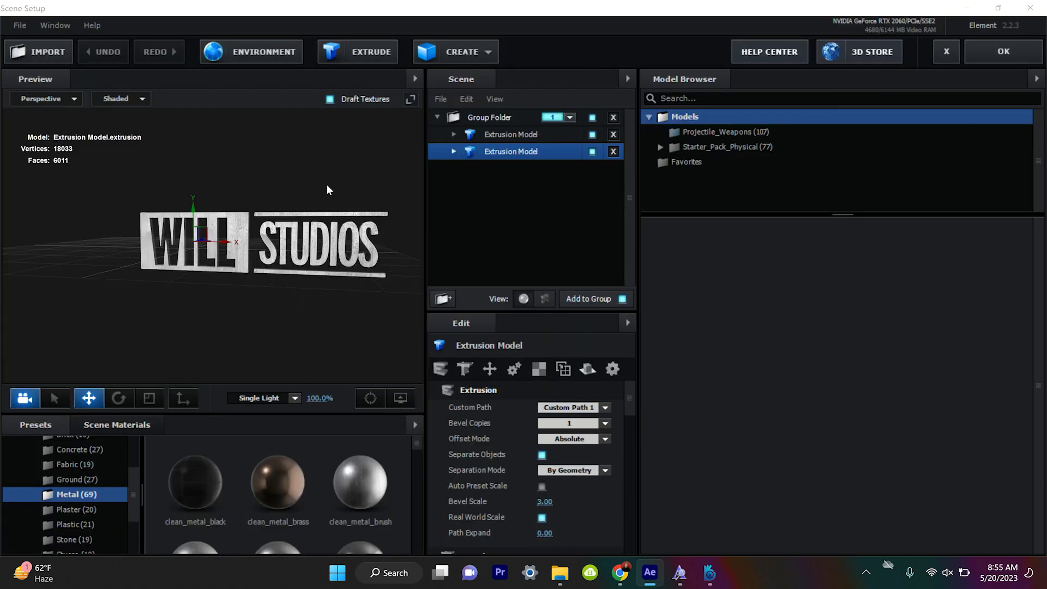
left_click_drag(327, 189, 324, 217)
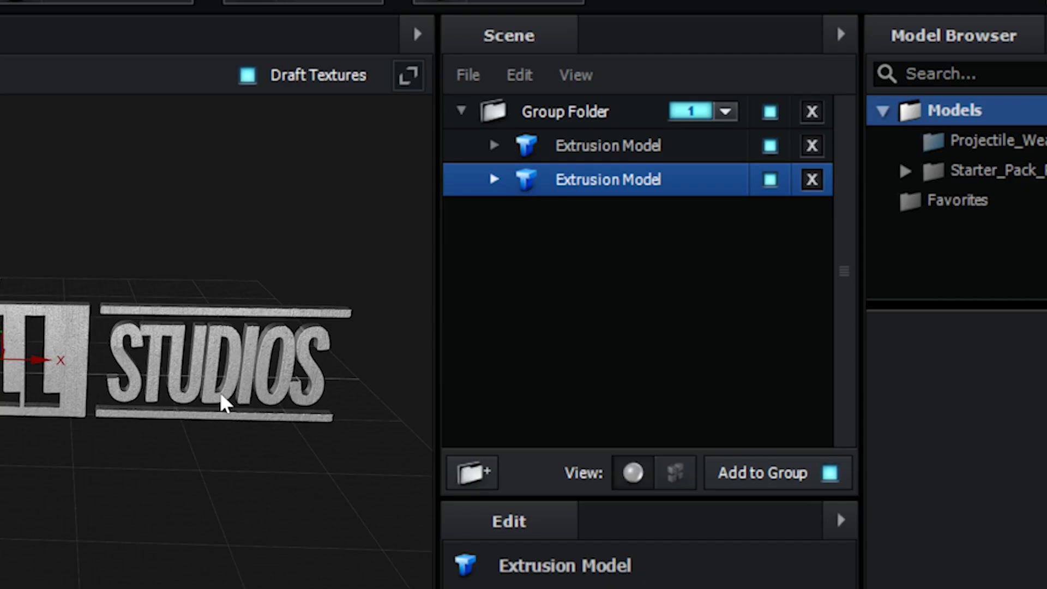
right_click(613, 342)
left_click(665, 357)
left_click(725, 112)
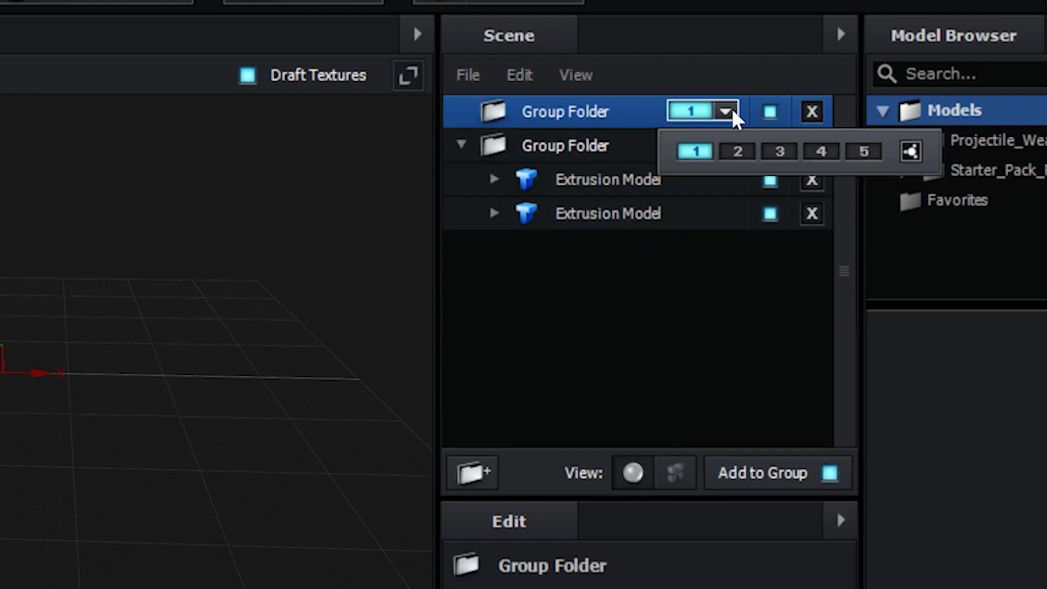
left_click(737, 151)
Step: Move the WILL extrusion model into the group 2 folder, then check the contents of both group folders
left_click(654, 223)
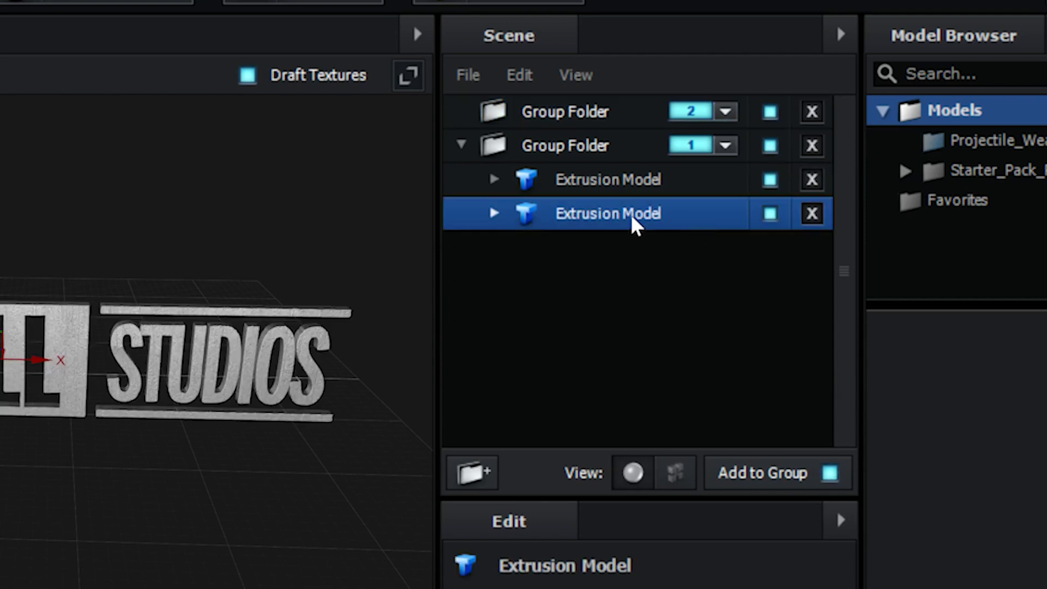
left_click(770, 214)
left_click_drag(640, 224, 574, 115)
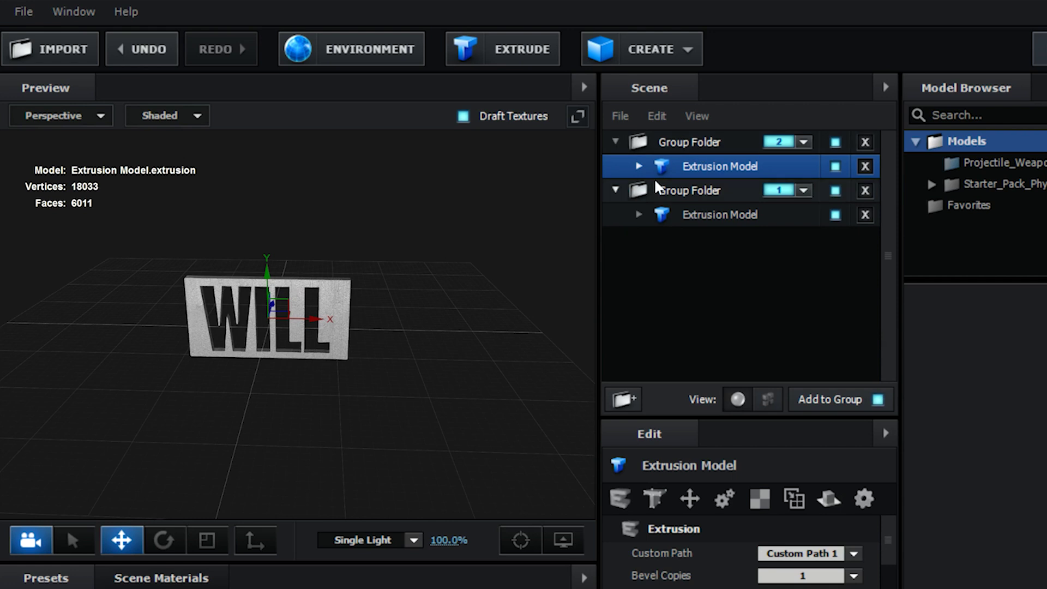
left_click(658, 189)
left_click(709, 143)
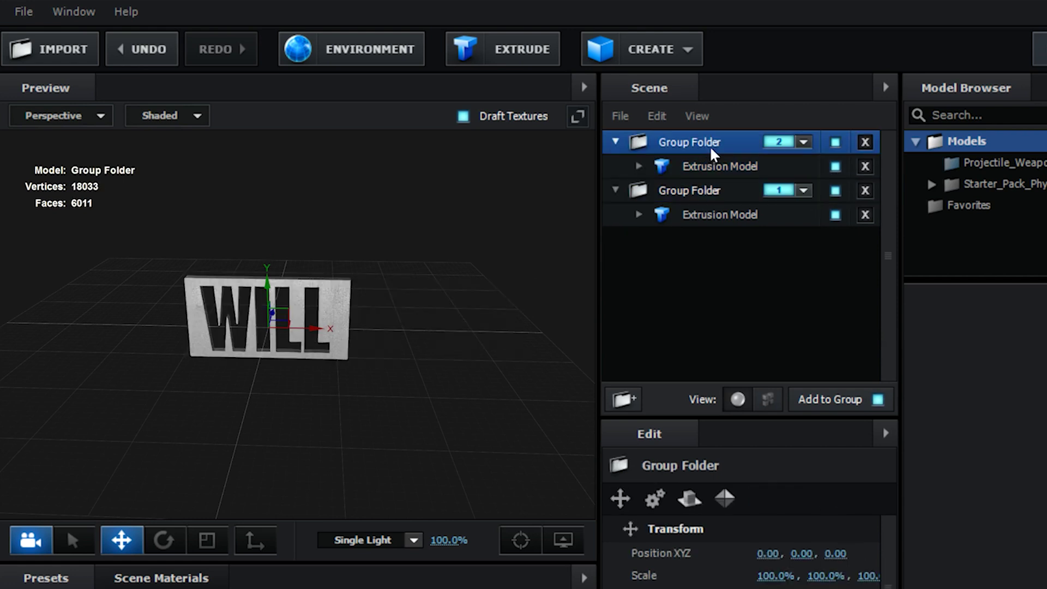
left_click(714, 191)
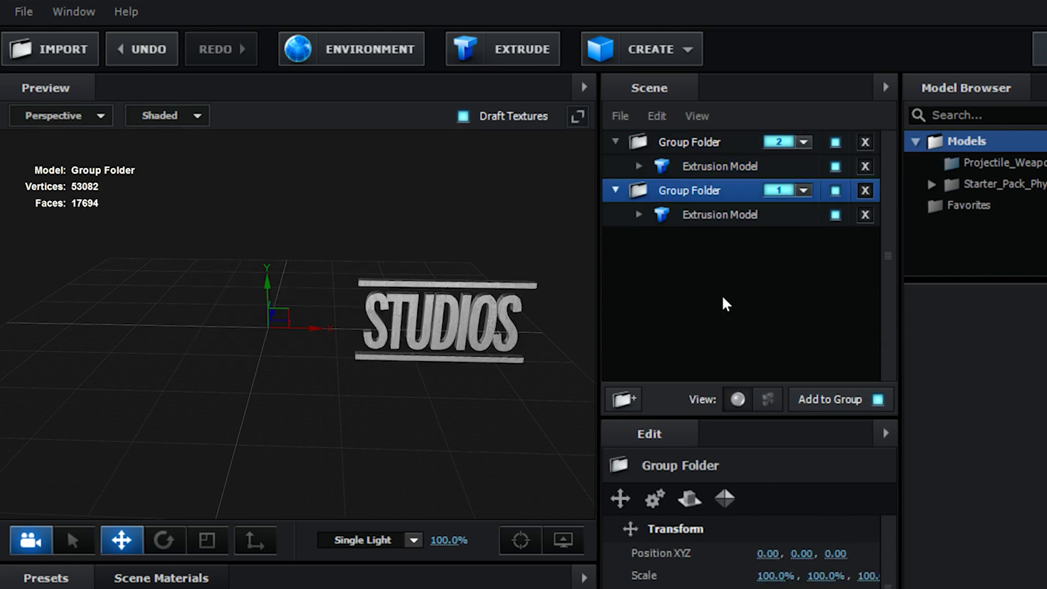
Step: Add another group folder assigned to group 3 and create a plane model inside it
right_click(784, 312)
left_click(799, 322)
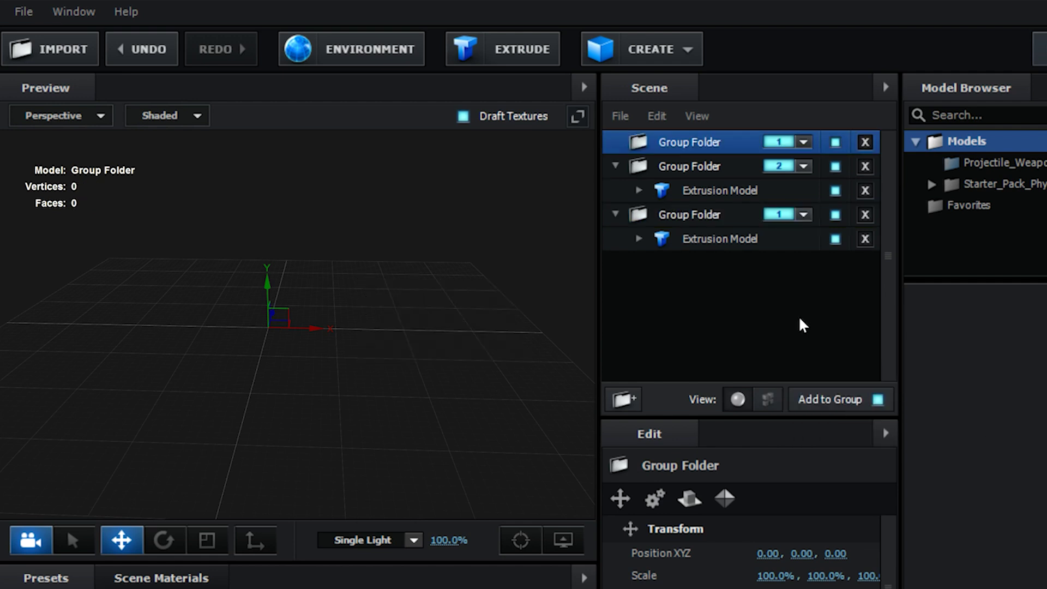
left_click(806, 168)
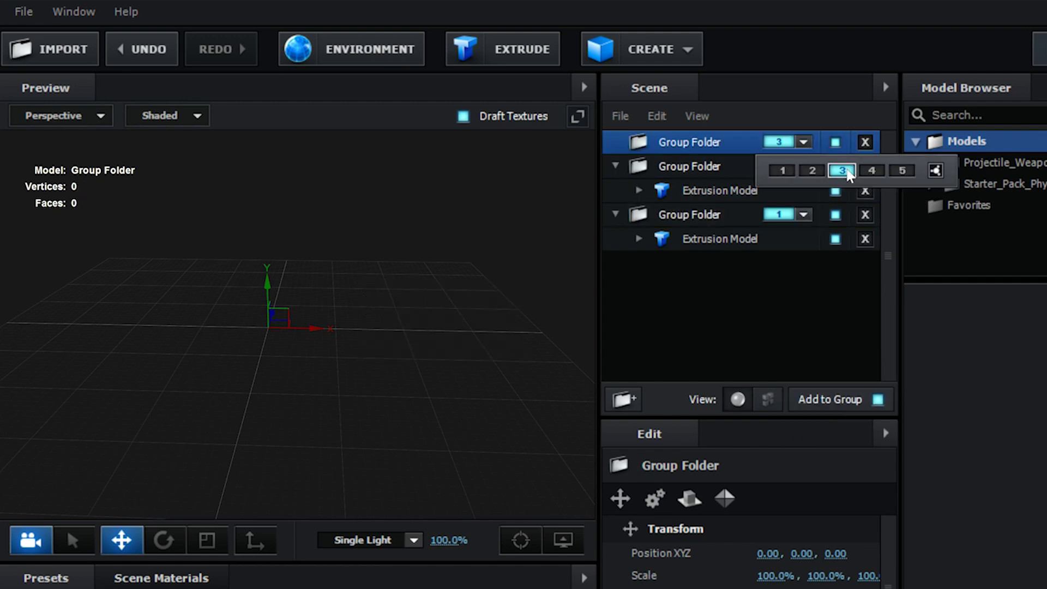
left_click(688, 49)
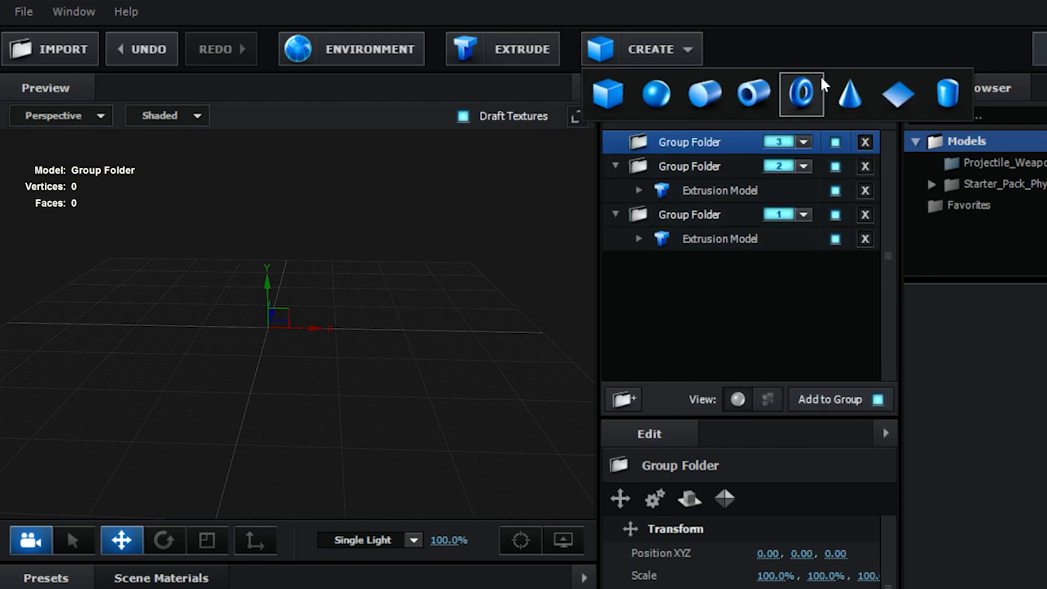
left_click(912, 99)
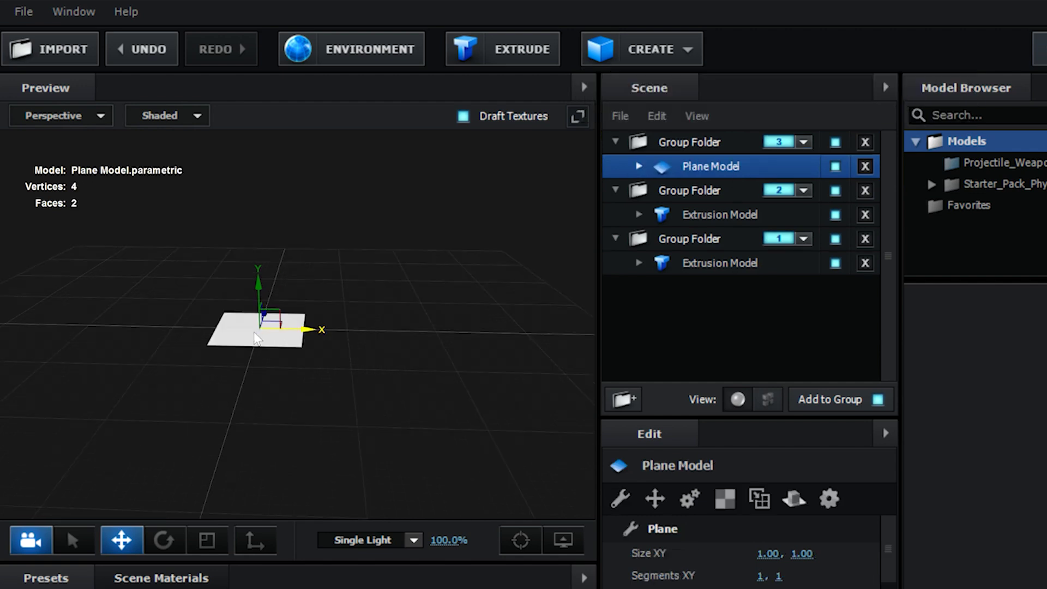
Step: Rotate the plane model upright and scale it up into a large backdrop
left_click(163, 539)
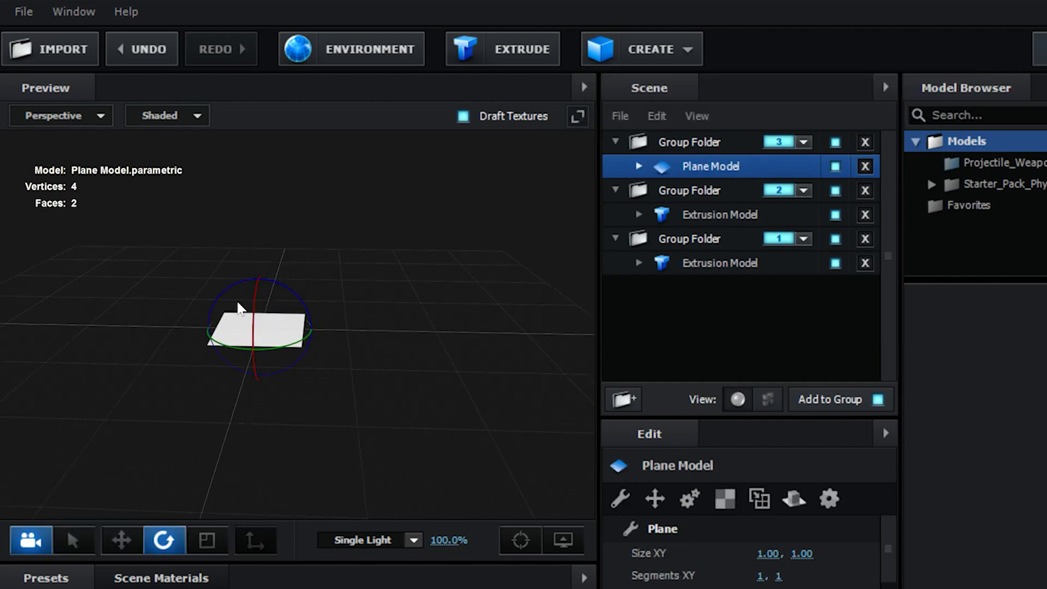
left_click_drag(259, 302, 245, 423)
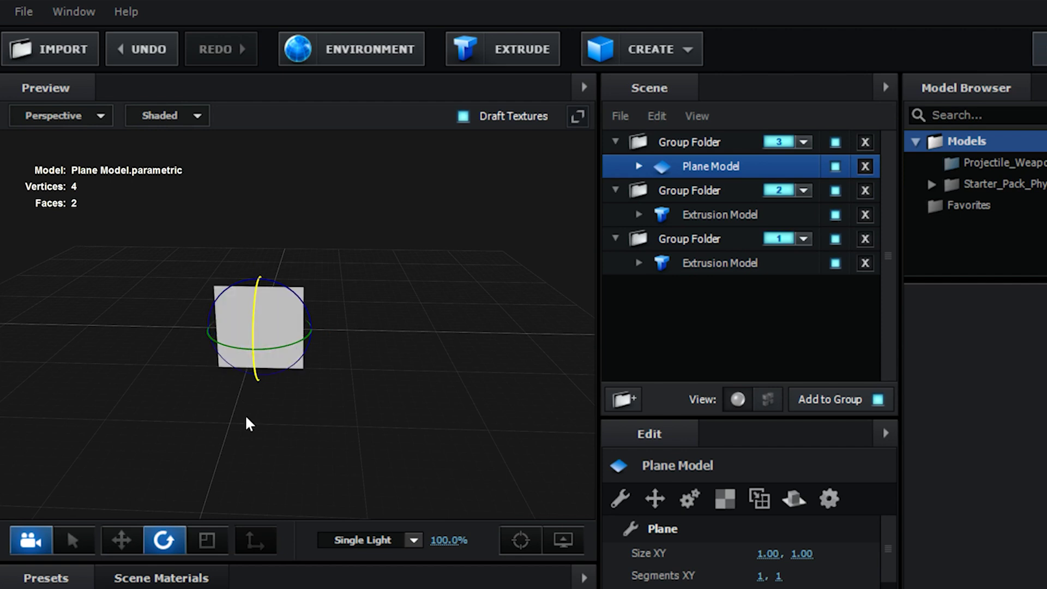
key("r")
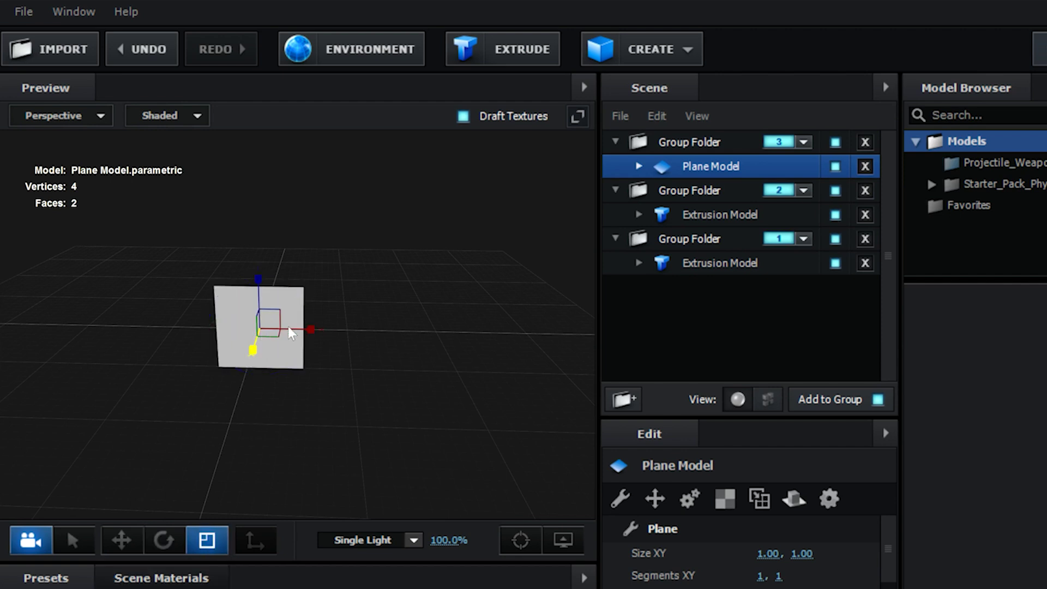
left_click_drag(271, 333, 346, 374)
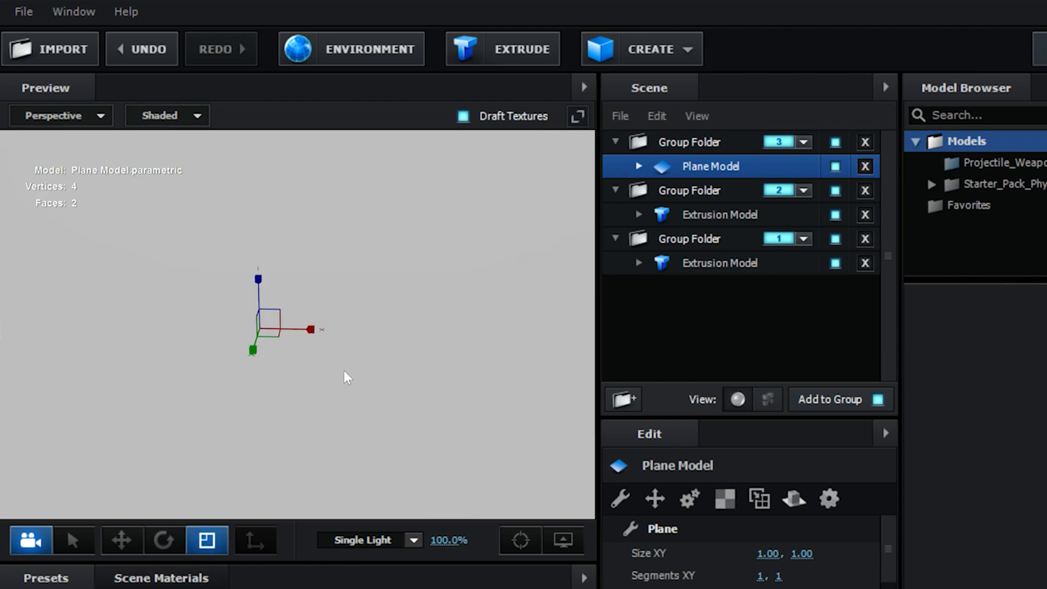
scroll(358, 365, "down", 10)
left_click_drag(296, 324, 540, 333)
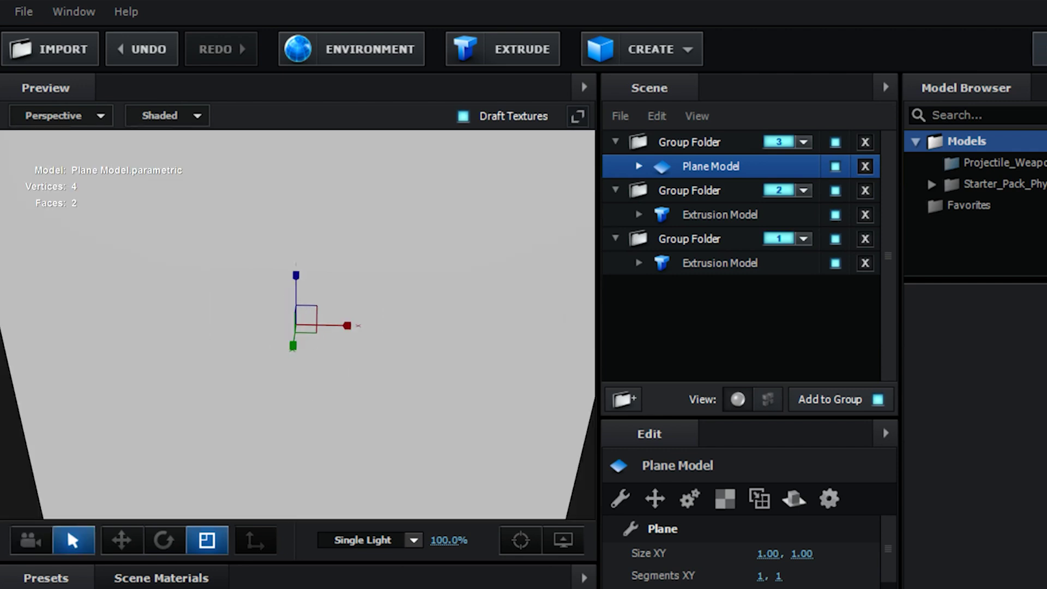
Step: Set the diffuse color of the plane's Default material to bright red and apply the scene setup
left_click(642, 166)
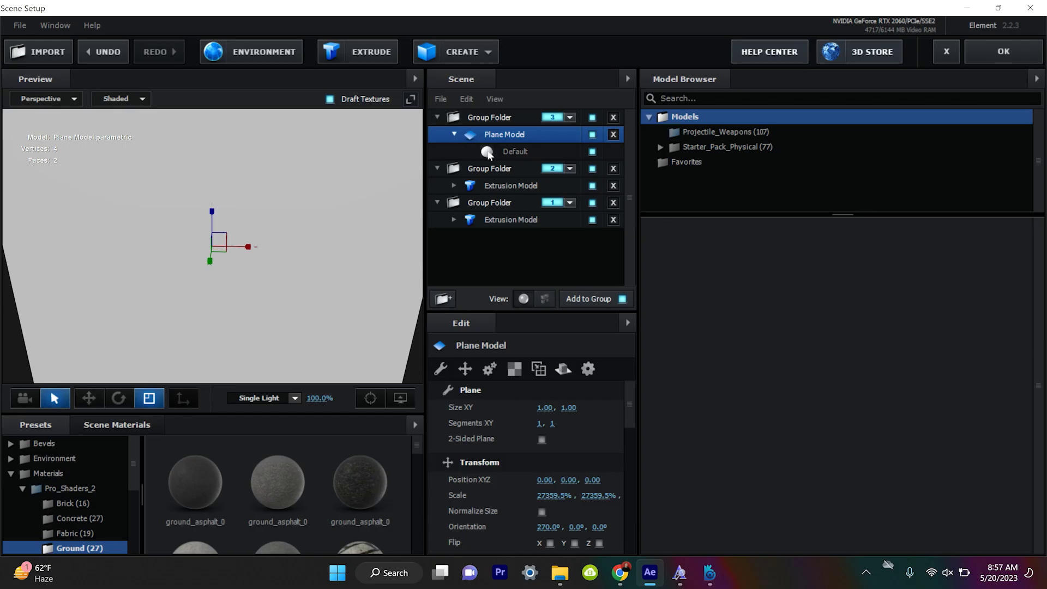
left_click(488, 152)
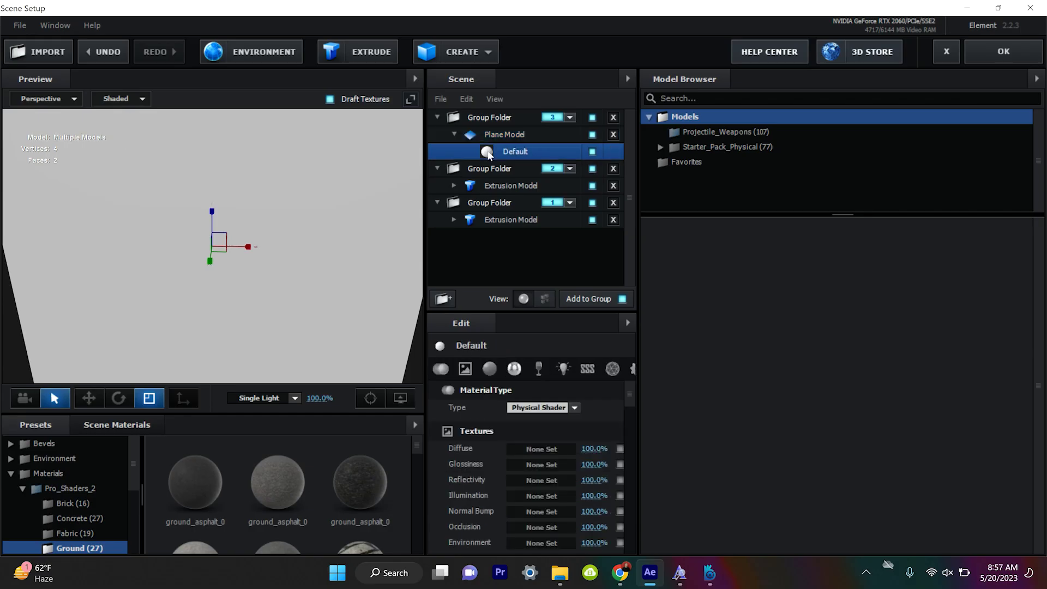
left_click(490, 369)
scroll(545, 463, "down", 3)
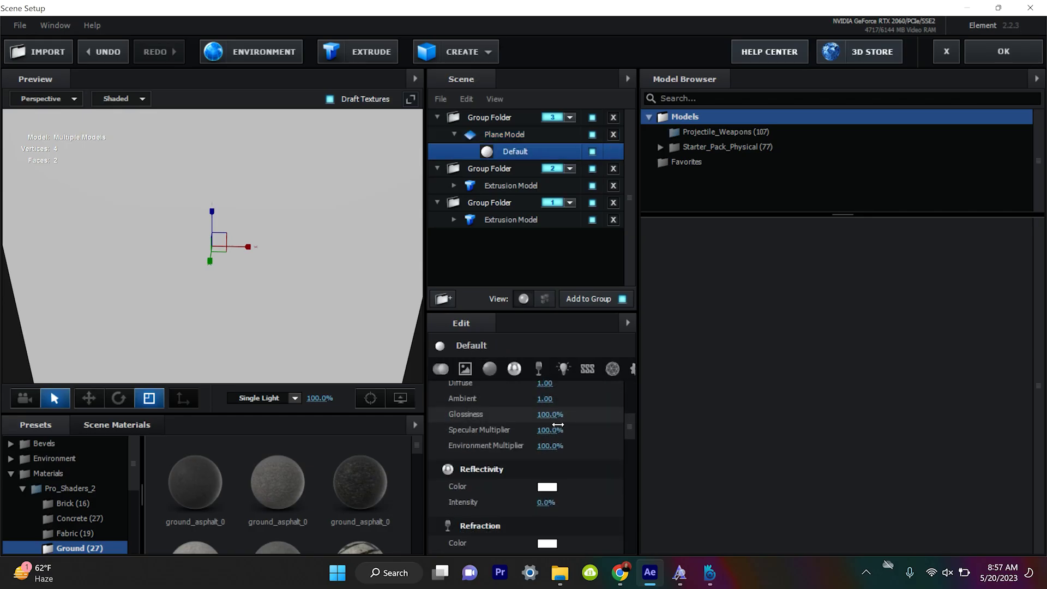
scroll(552, 436, "up", 2)
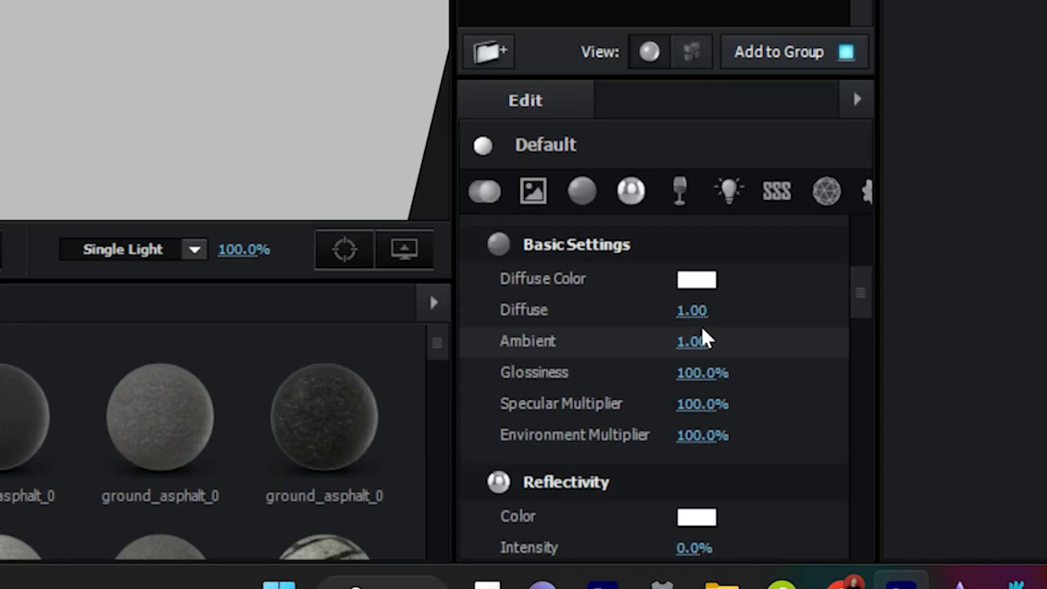
scroll(702, 338, "up", 1)
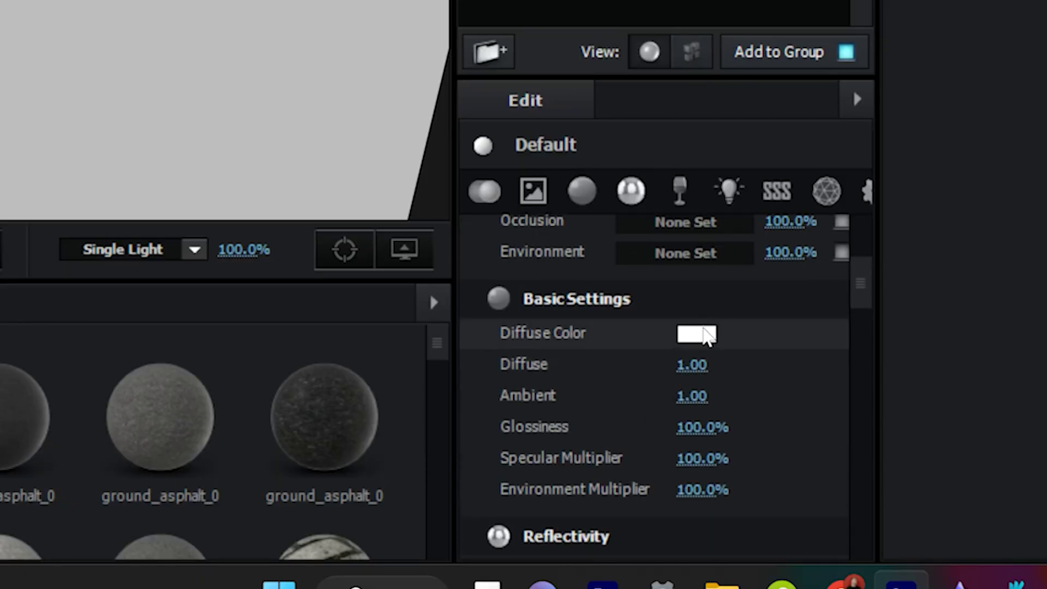
left_click(697, 334)
left_click_drag(756, 307, 835, 162)
left_click(908, 521)
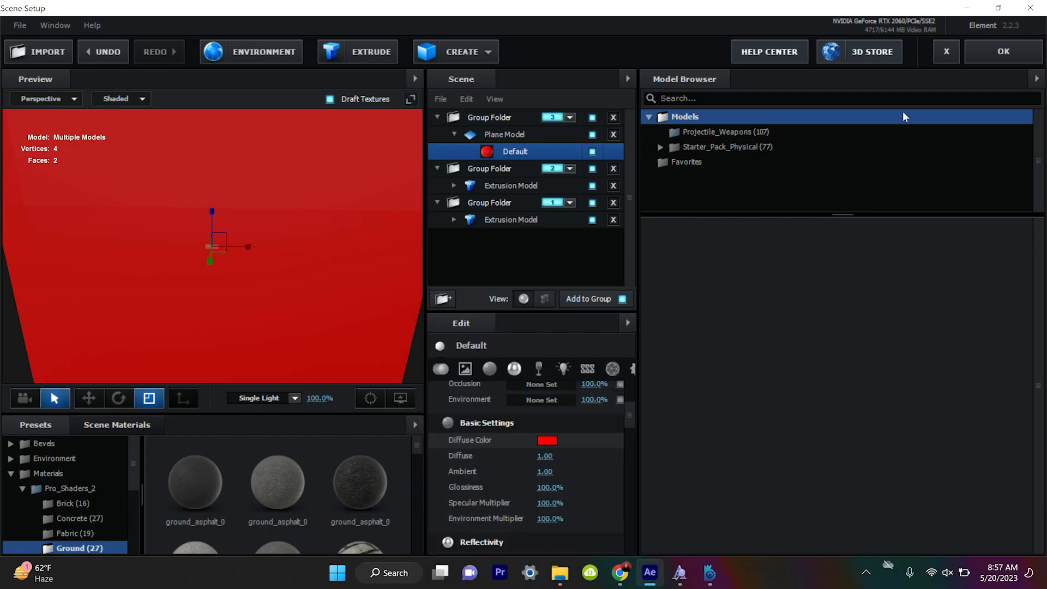
left_click(984, 51)
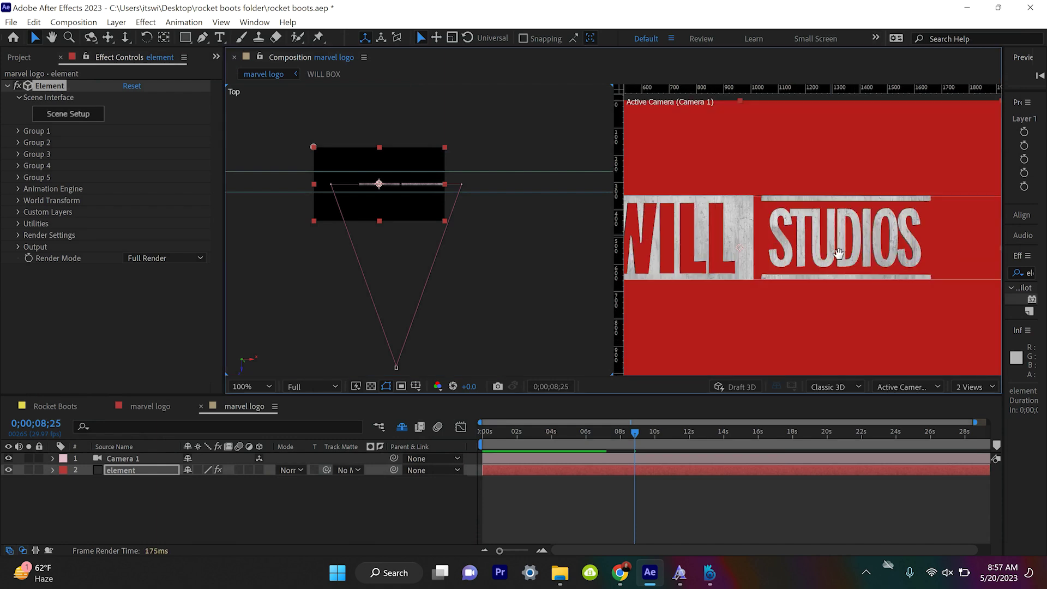
Step: Move Camera 1 in the Top view to about X 1360, Y 540, Z -2019
left_click(396, 367)
left_click_drag(458, 364, 477, 301)
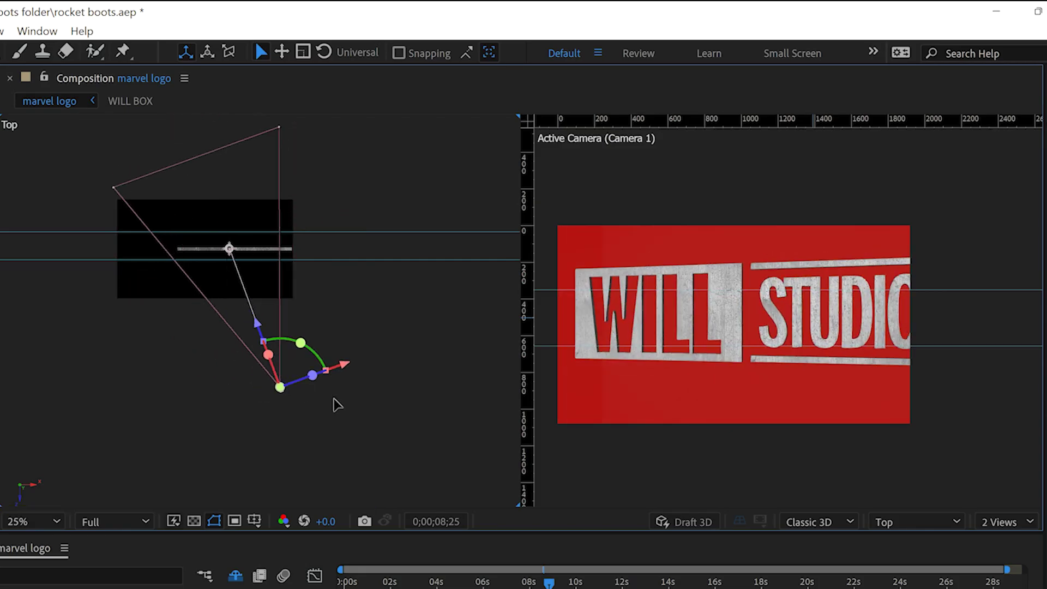
left_click_drag(337, 405, 230, 439)
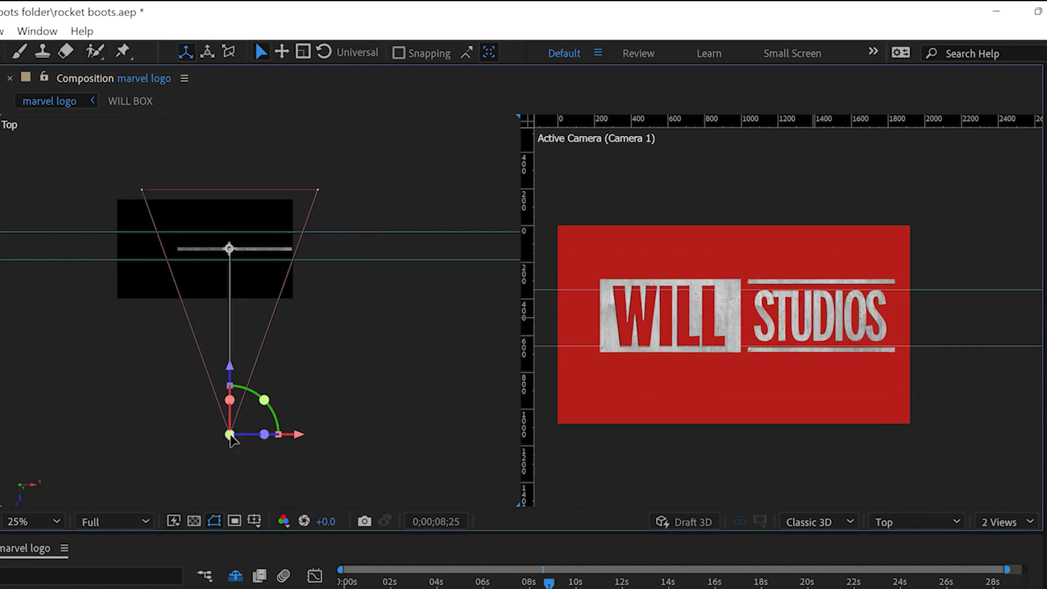
left_click_drag(295, 444, 307, 445)
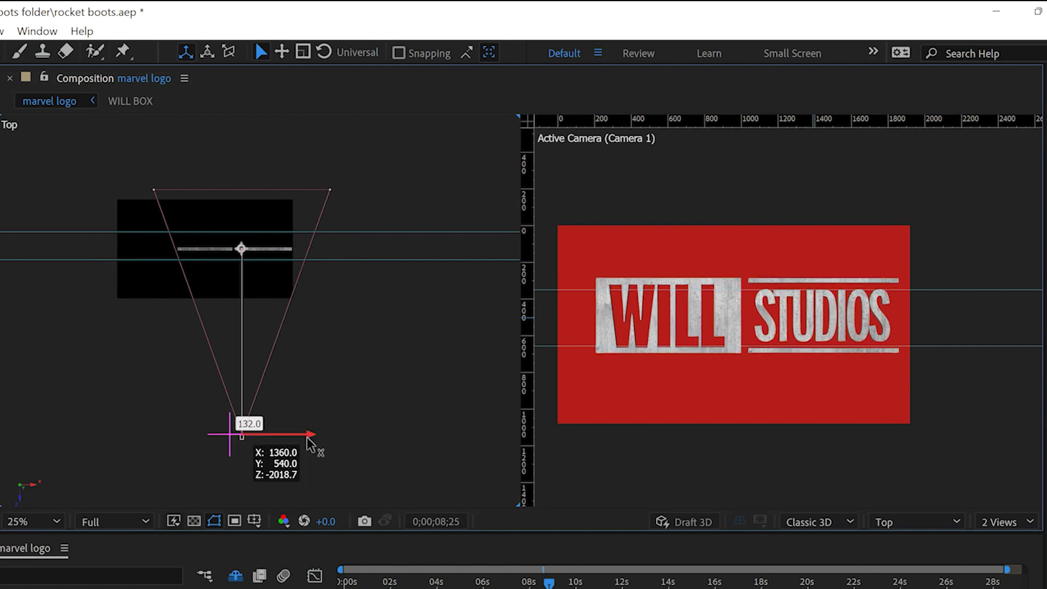
left_click(305, 432)
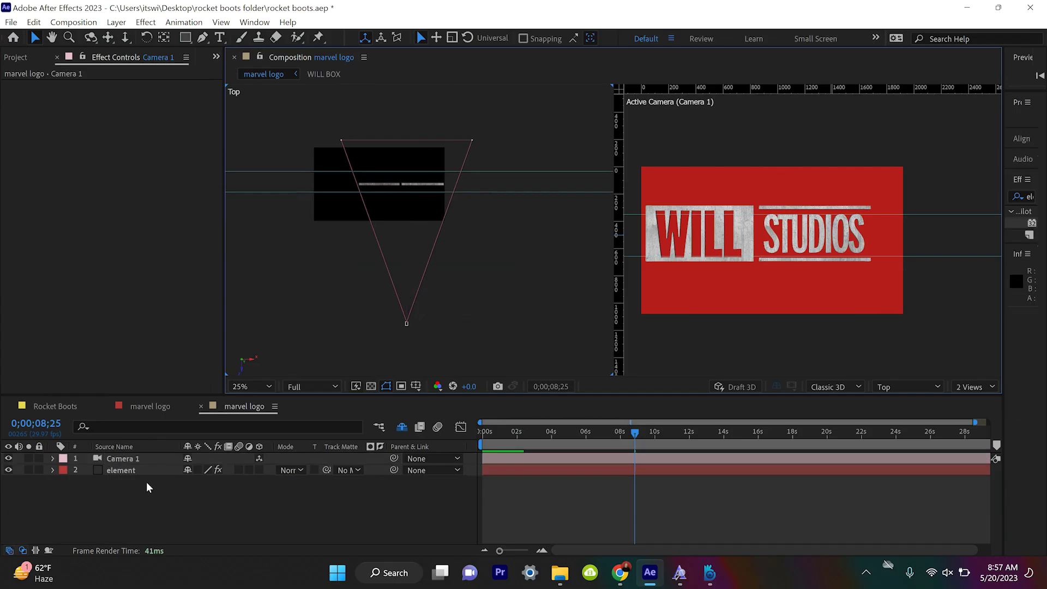
Step: In the element layer's Group 3 Particle Replicator settings, raise Position Z to 3530
left_click(122, 470)
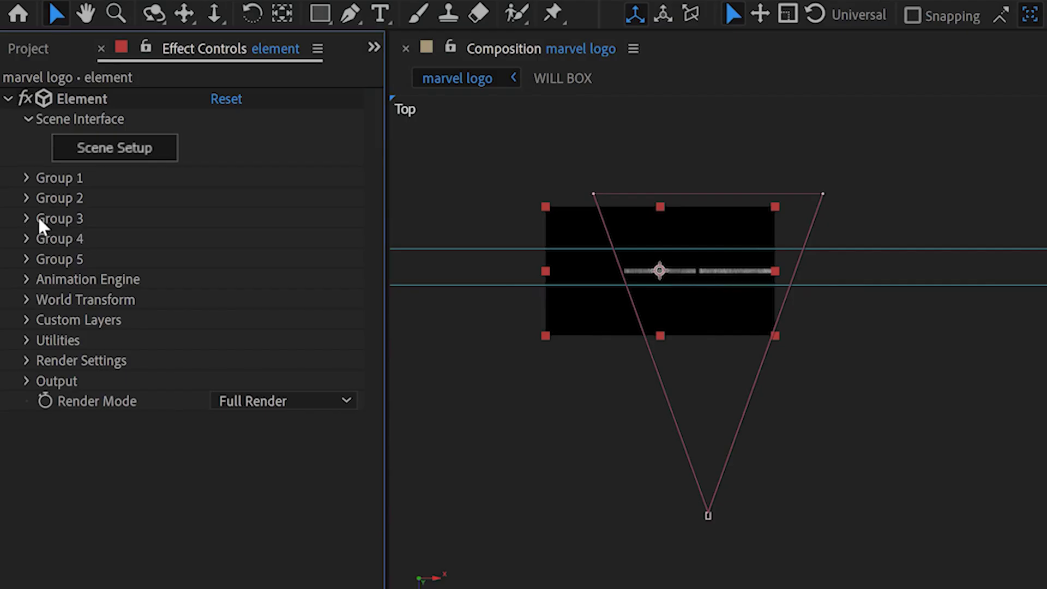
left_click(27, 218)
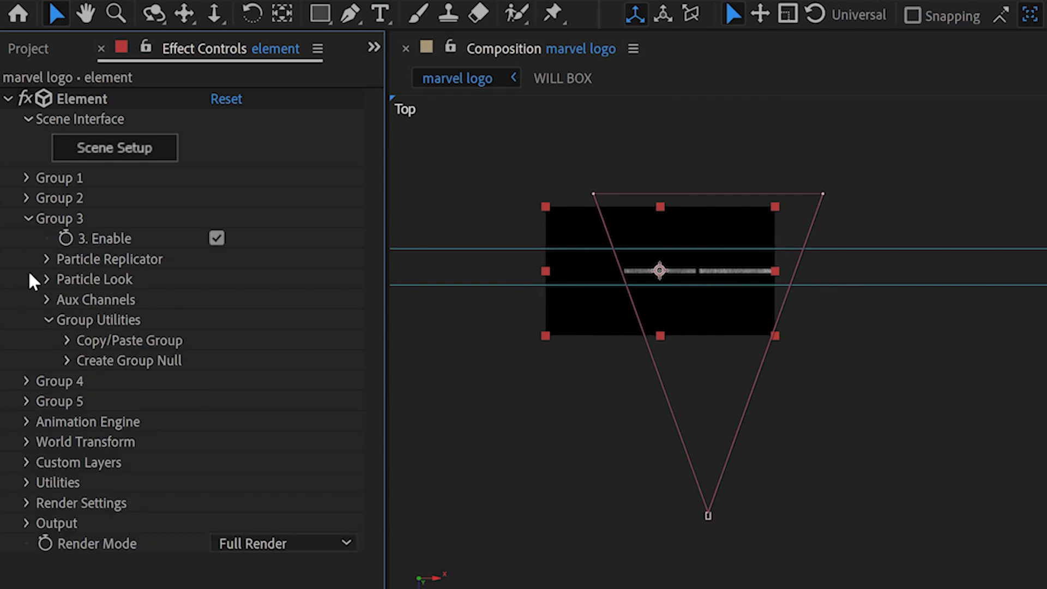
left_click(45, 279)
left_click(46, 279)
left_click(46, 260)
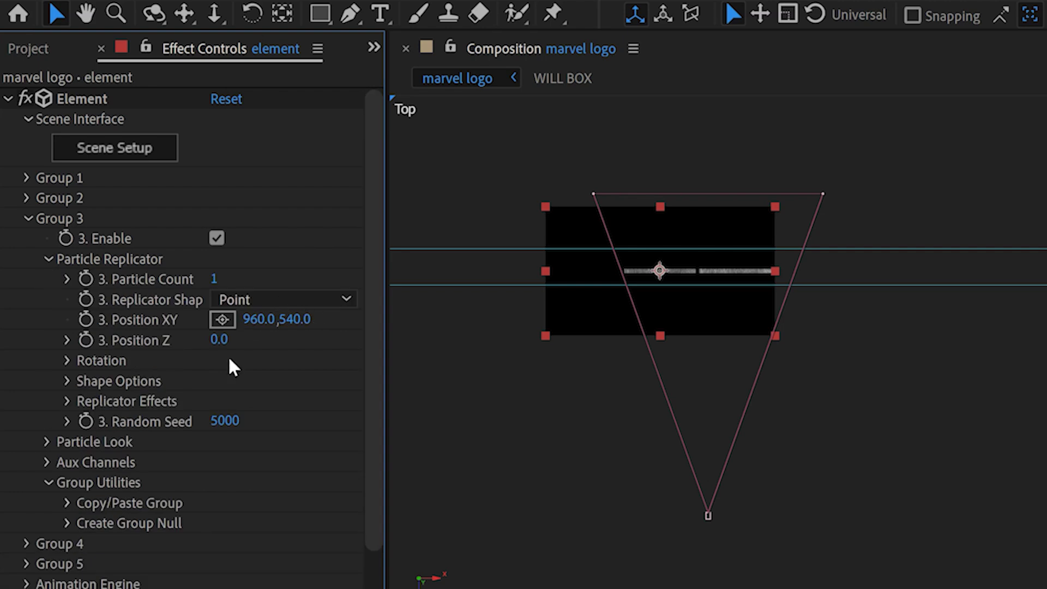
left_click_drag(222, 344, 283, 342)
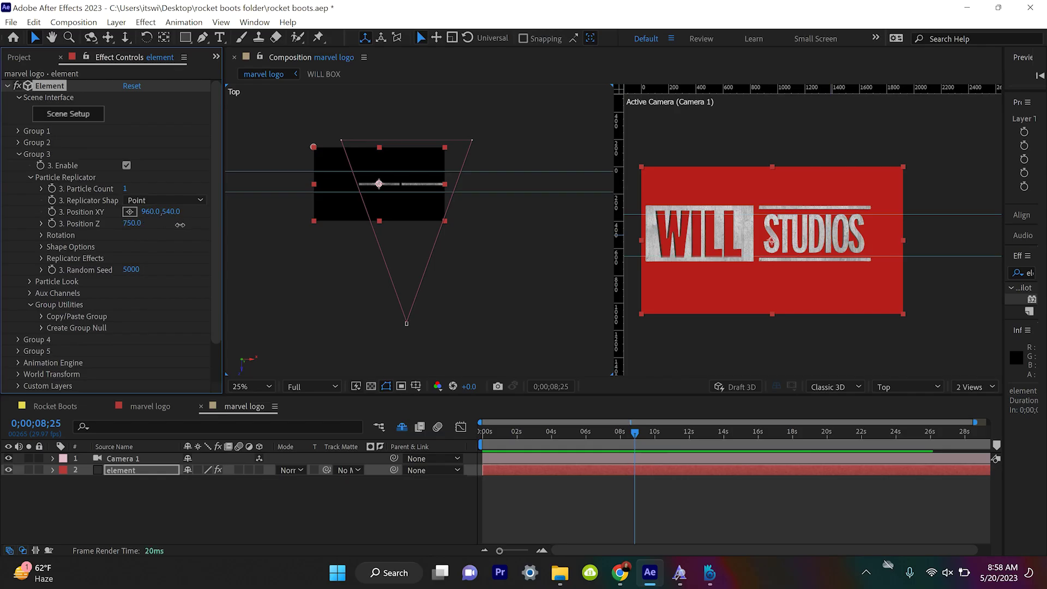
left_click_drag(95, 236, 383, 237)
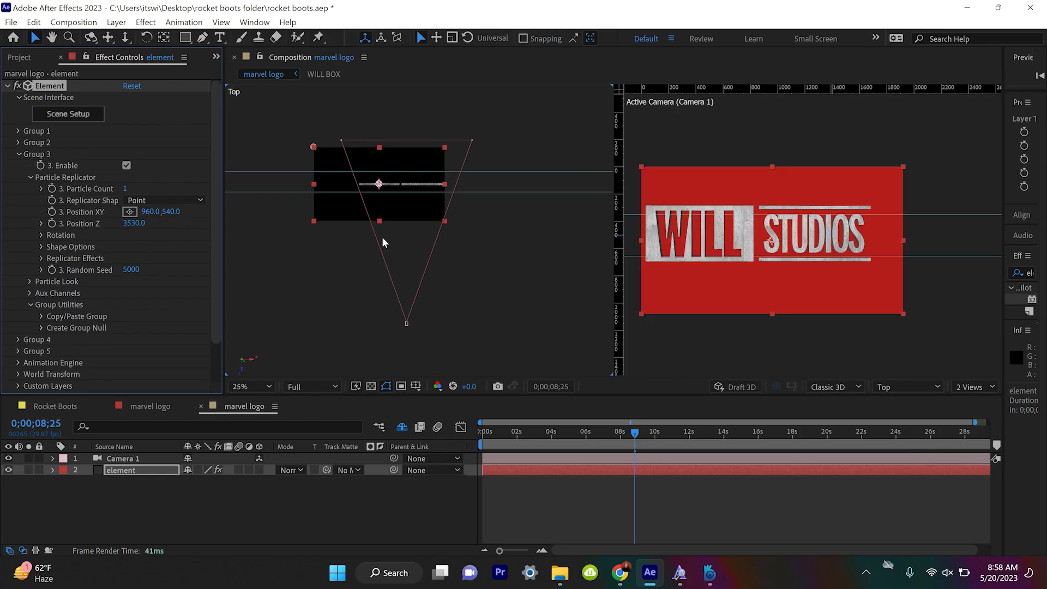
Step: Swing Camera 1 around to a side view of the logo and push the red plane back to a Group 3 Position Z of 10290
left_click_drag(413, 330, 261, 205)
left_click(117, 470)
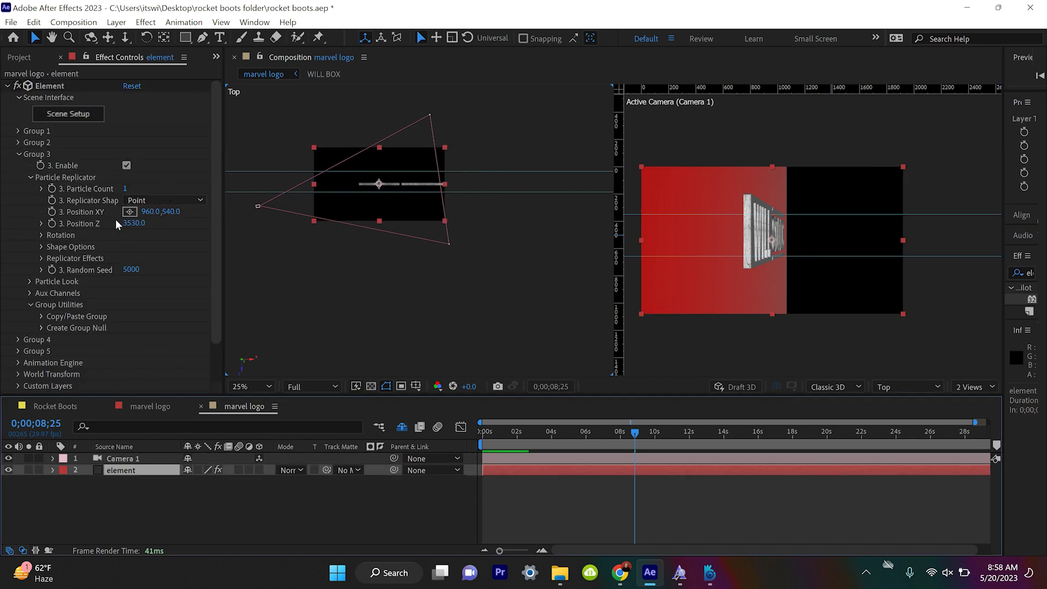
left_click_drag(127, 223, 461, 258)
left_click_drag(12, 263, 3, 291)
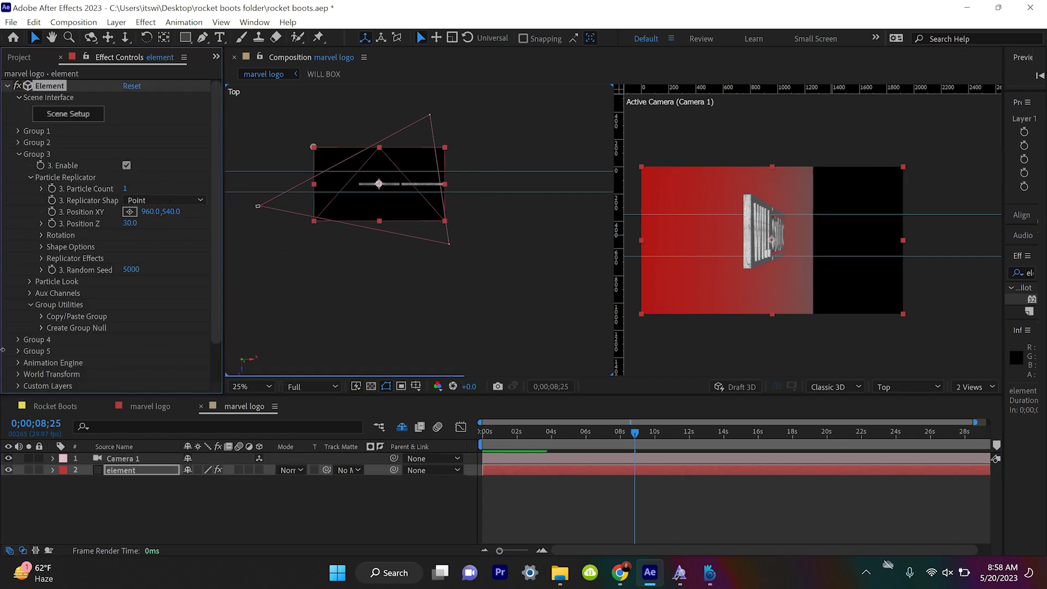
left_click(134, 224)
type("-170")
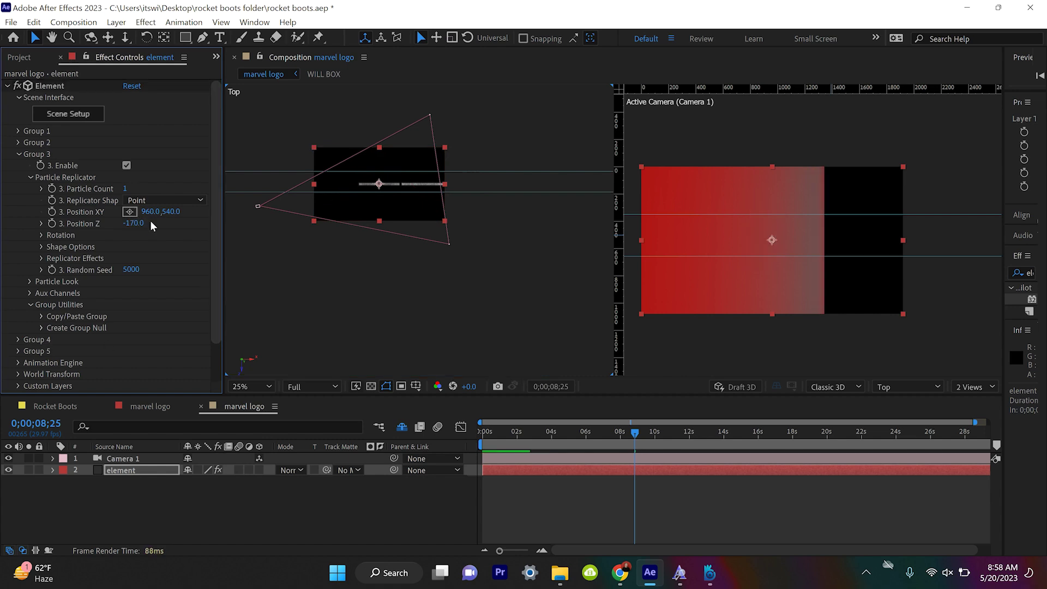
left_click_drag(154, 225, 845, 362)
left_click_drag(1010, 383, 1010, 384)
left_click(398, 261)
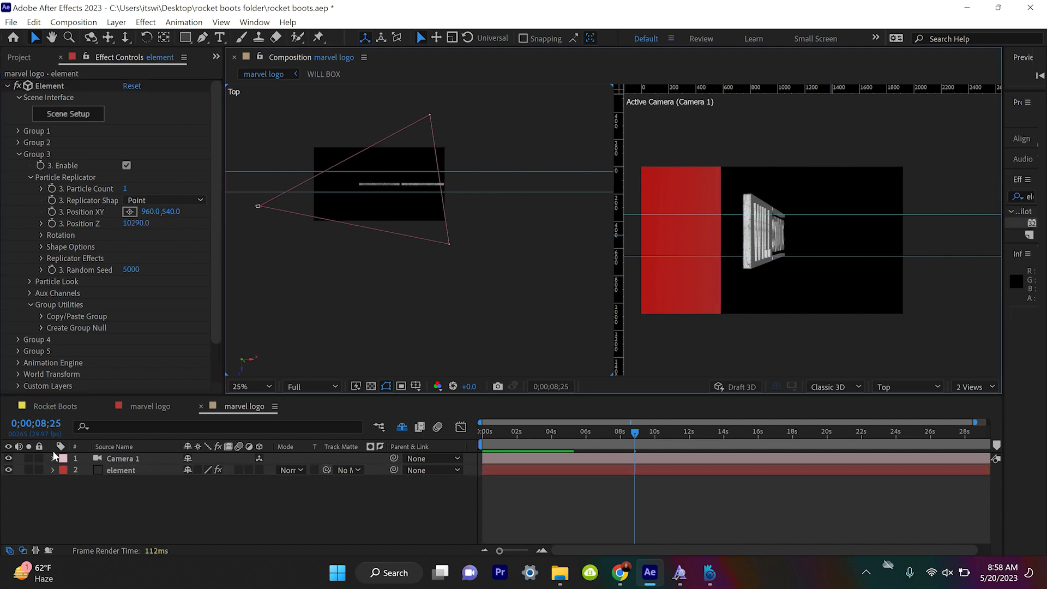
Step: Reset Camera 1's transform and reposition it in the Top view so the whole logo is framed from the front
left_click(53, 458)
left_click(193, 470)
left_click_drag(428, 366, 450, 367)
left_click_drag(397, 319, 394, 301)
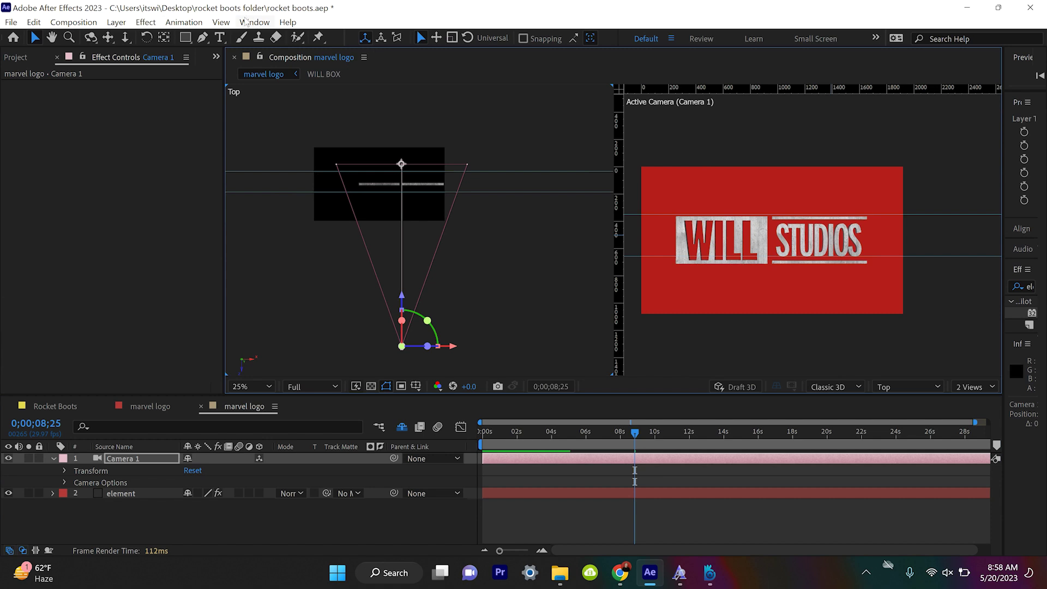
Step: Create a white spot light with 100% intensity, a 90° cone angle, 50% cone feather and no falloff
left_click(116, 23)
mouse_move(163, 37)
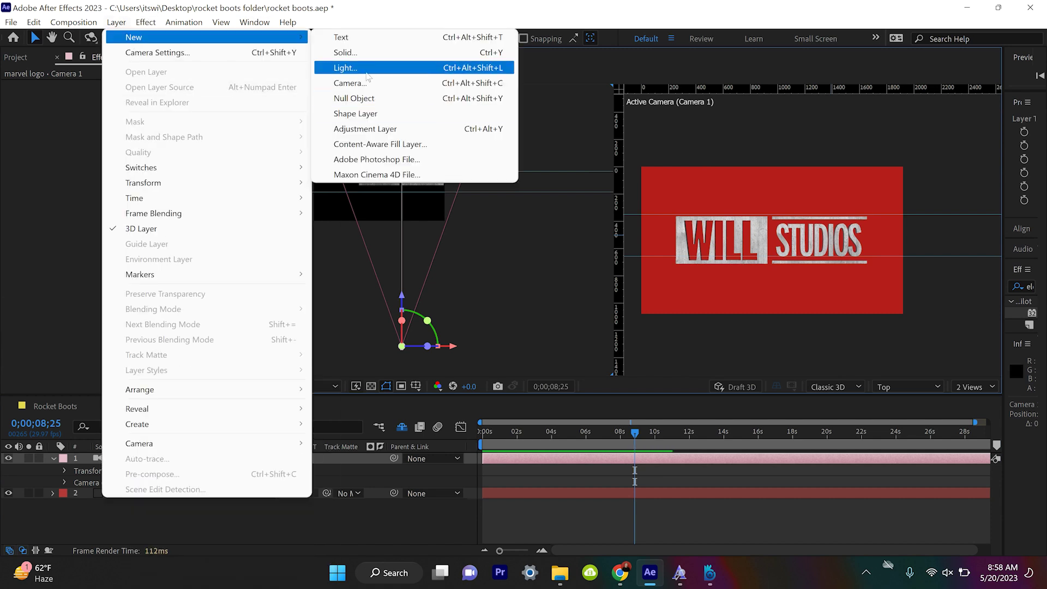
left_click(367, 73)
left_click(538, 160)
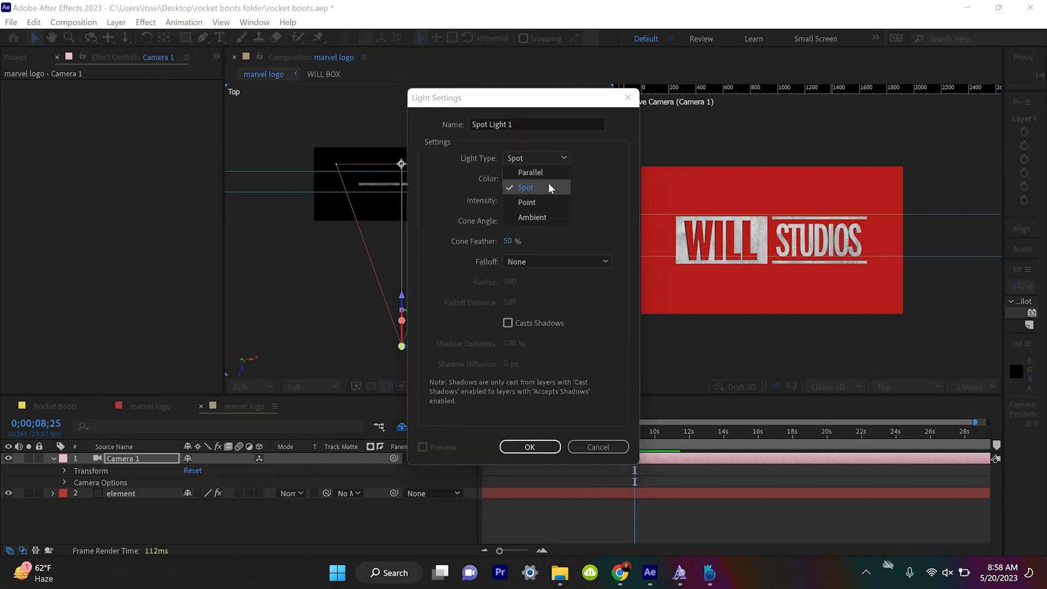
left_click(548, 186)
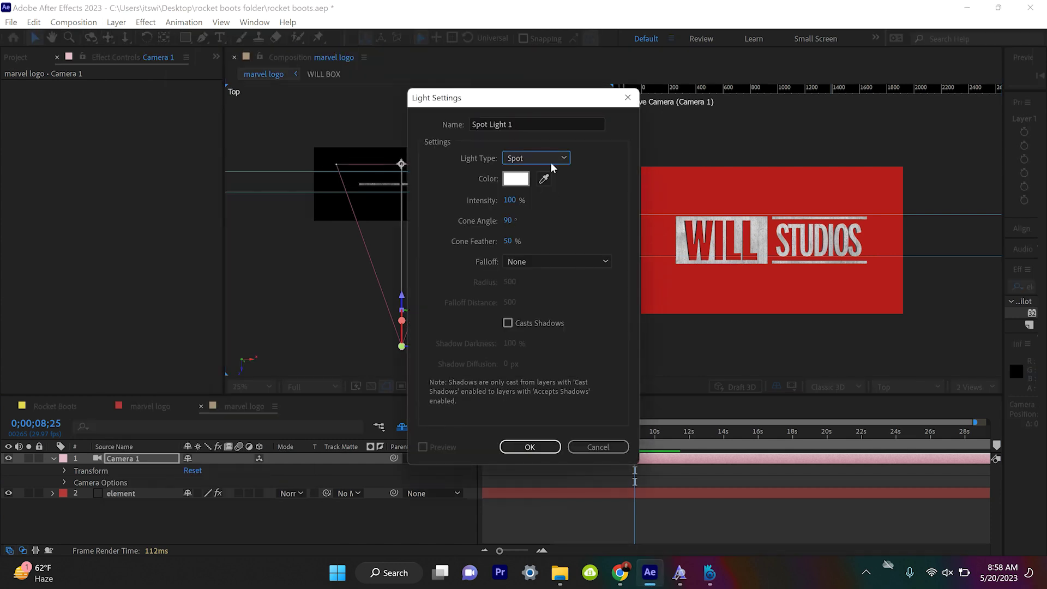
left_click(530, 447)
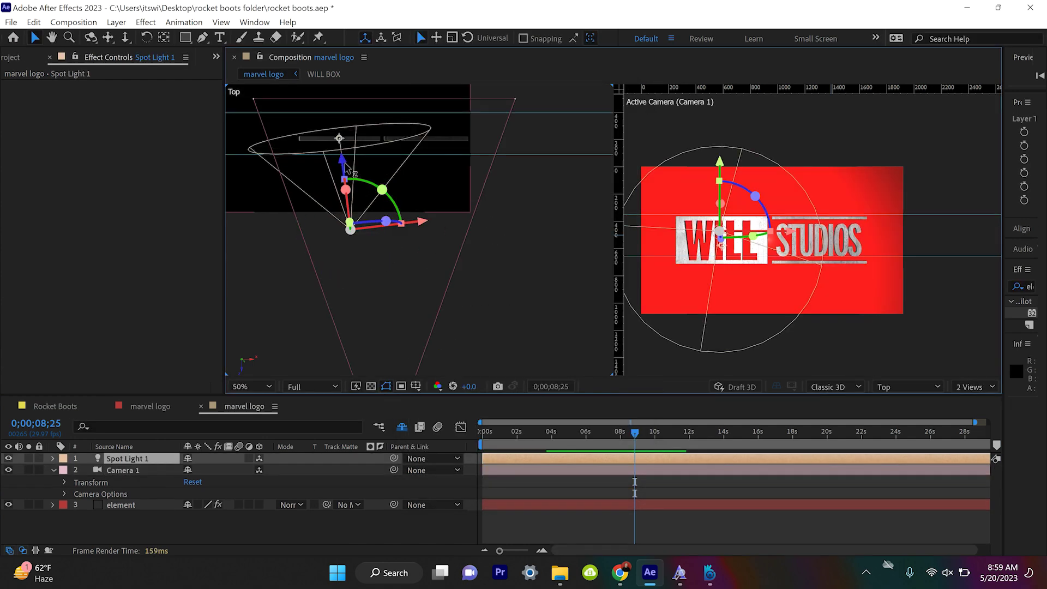
Step: Pull Spot Light 1 back from the logo in the Top view and shift it toward the word STUDIOS
mouse_move(364, 219)
left_mouse_down()
mouse_move(360, 273)
mouse_move(369, 220)
left_mouse_up()
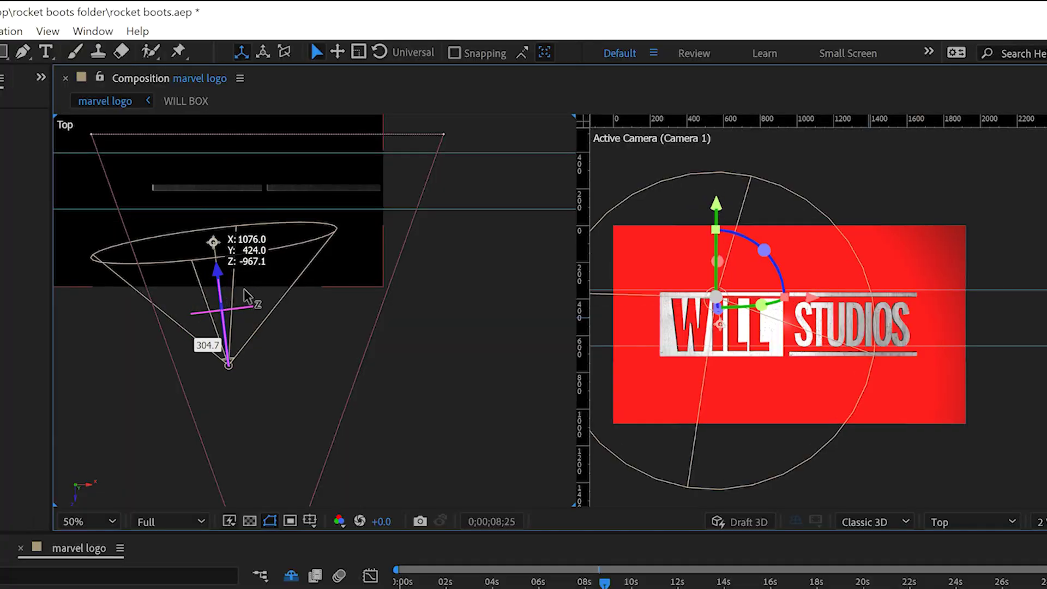
left_click_drag(244, 296, 302, 391)
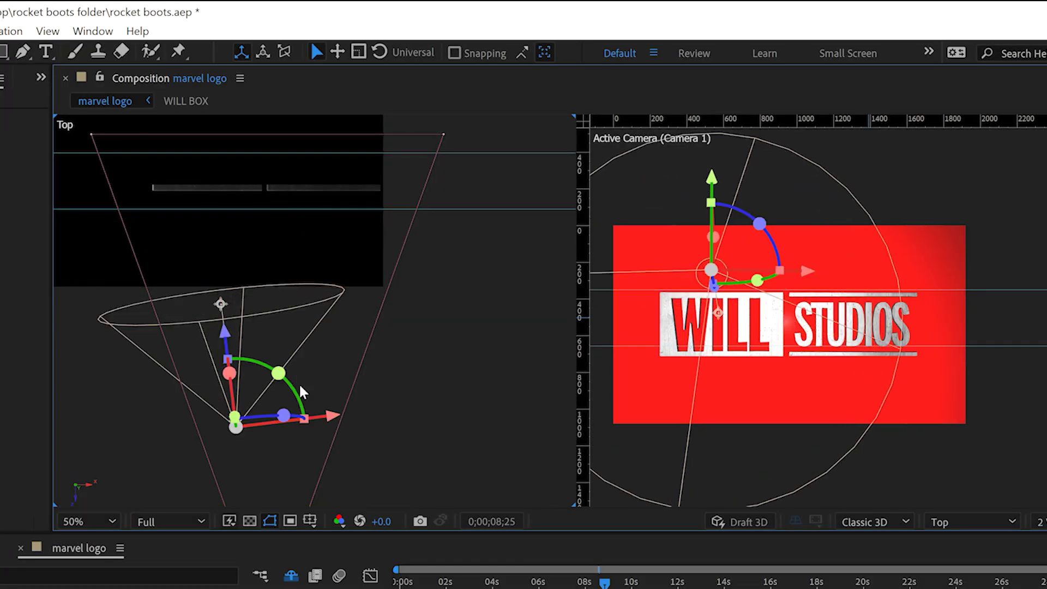
left_click_drag(397, 410, 284, 422)
left_click_drag(265, 375, 302, 383)
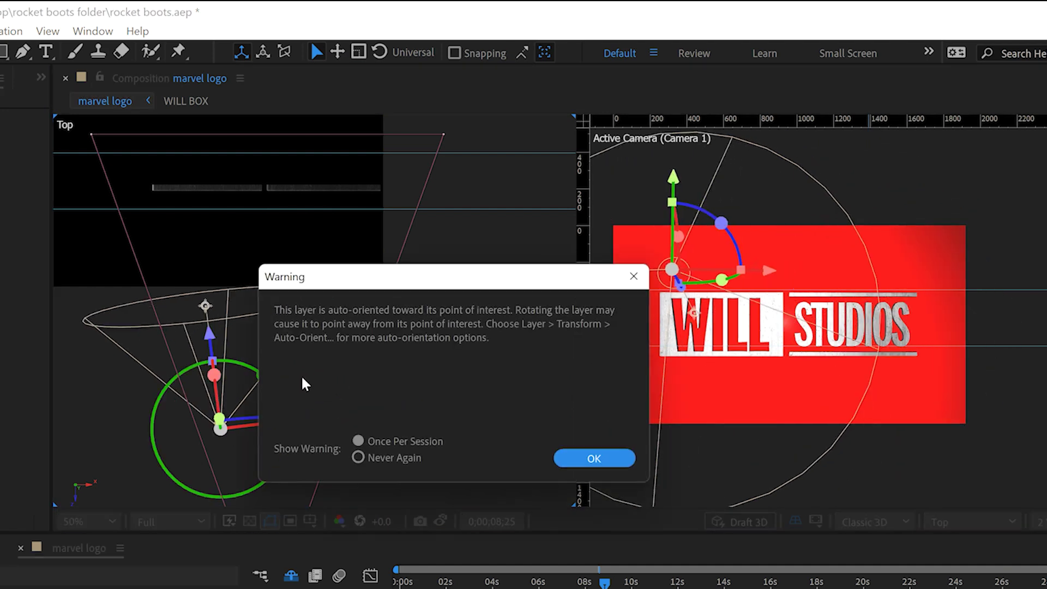
left_click(636, 276)
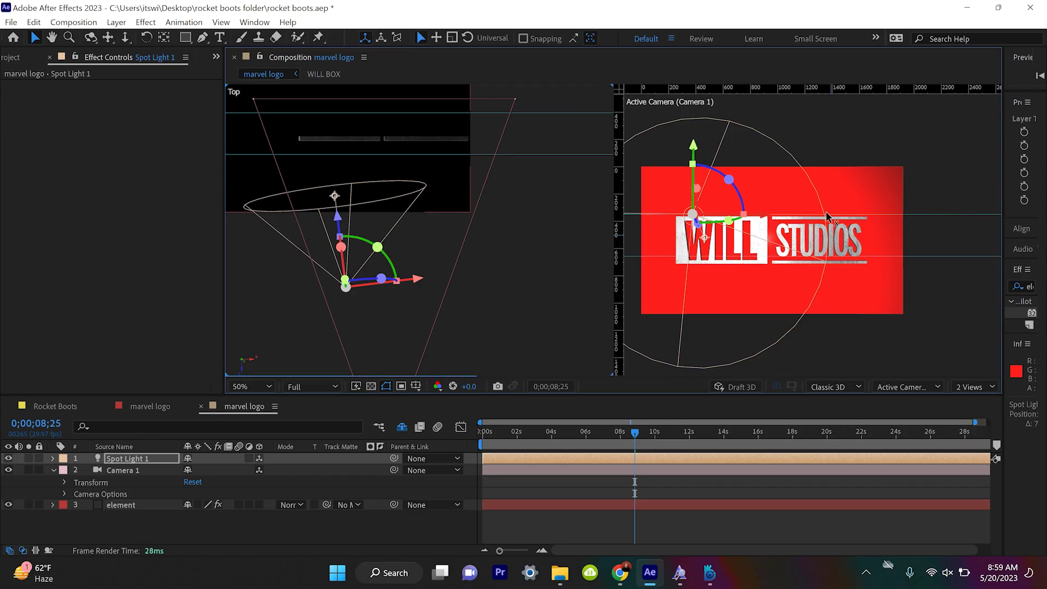
left_click_drag(826, 216, 864, 217)
Step: Narrow Spot Light 1's cone angle to 57° in its light options
left_click(52, 459)
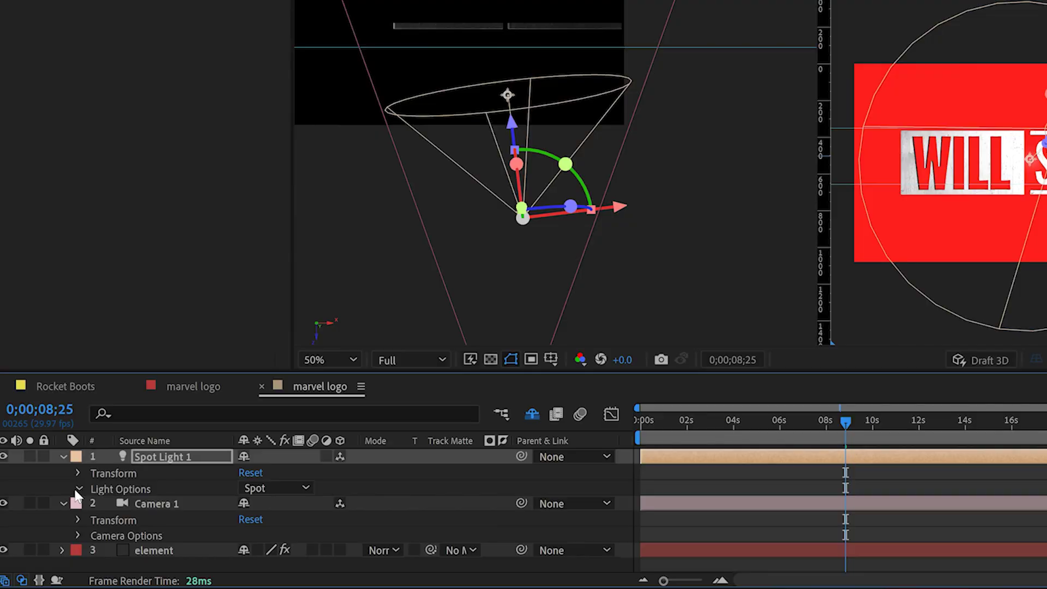
left_click(64, 482)
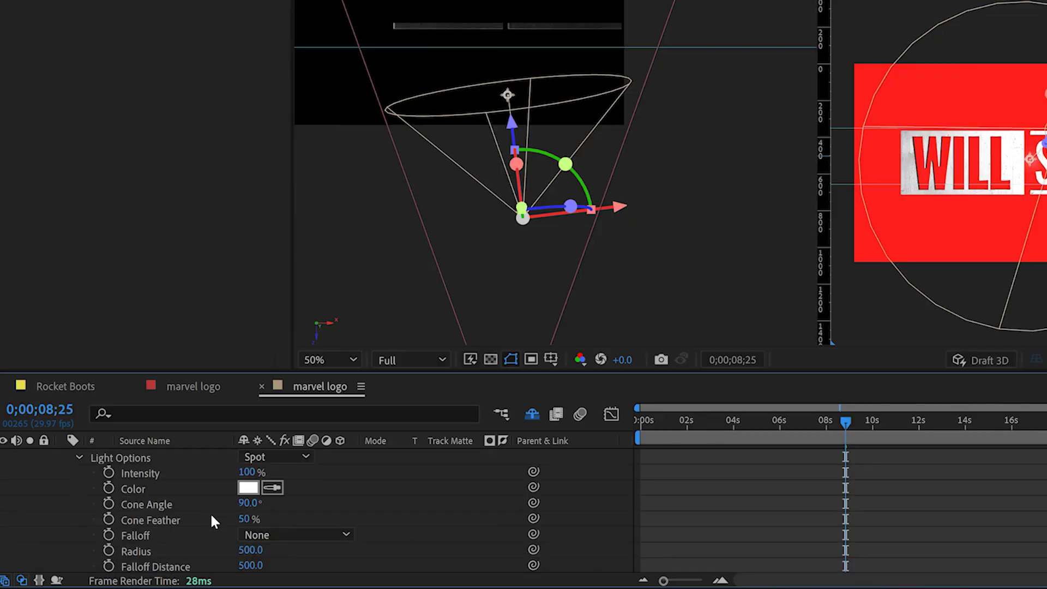
left_click_drag(248, 506, 161, 493)
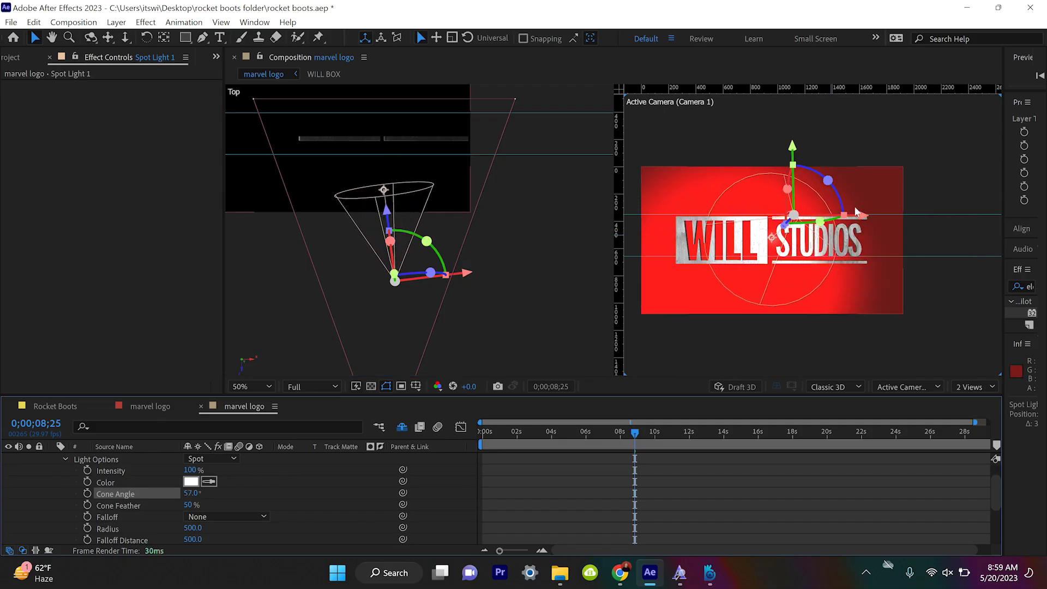
left_click(877, 214)
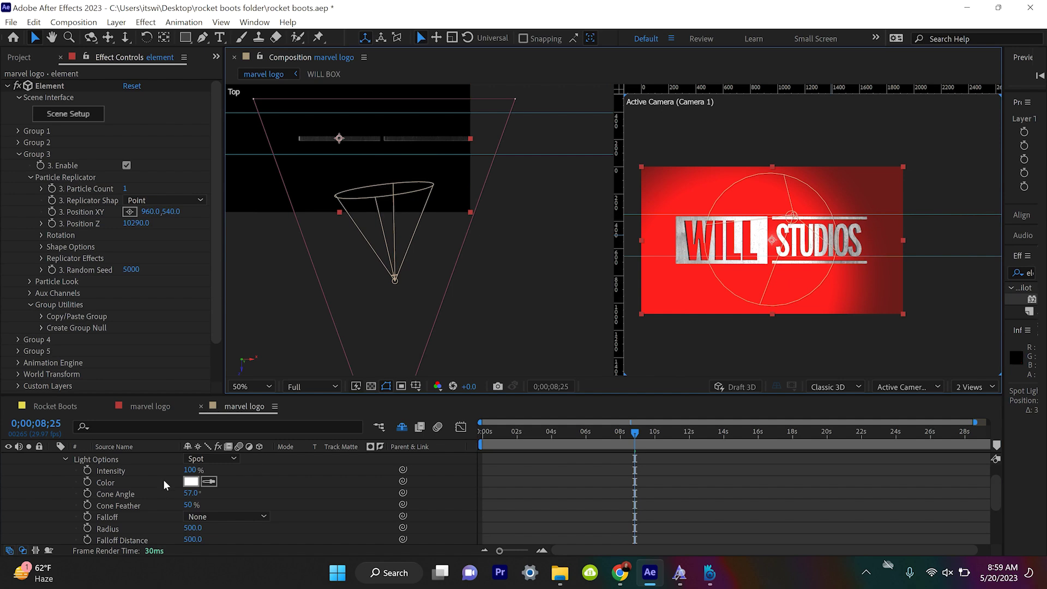
Step: Move Spot Light 1 further along X over STUDIOS and raise it slightly in the camera view
scroll(166, 494, "up", 1)
left_click(134, 460)
left_click_drag(871, 218, 895, 218)
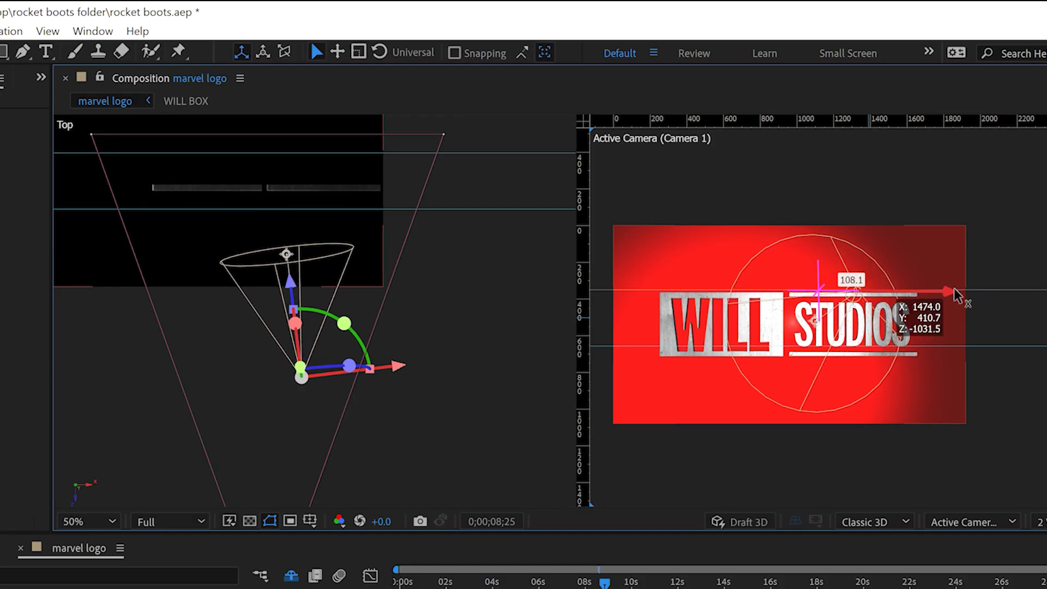
left_click_drag(954, 295, 978, 293)
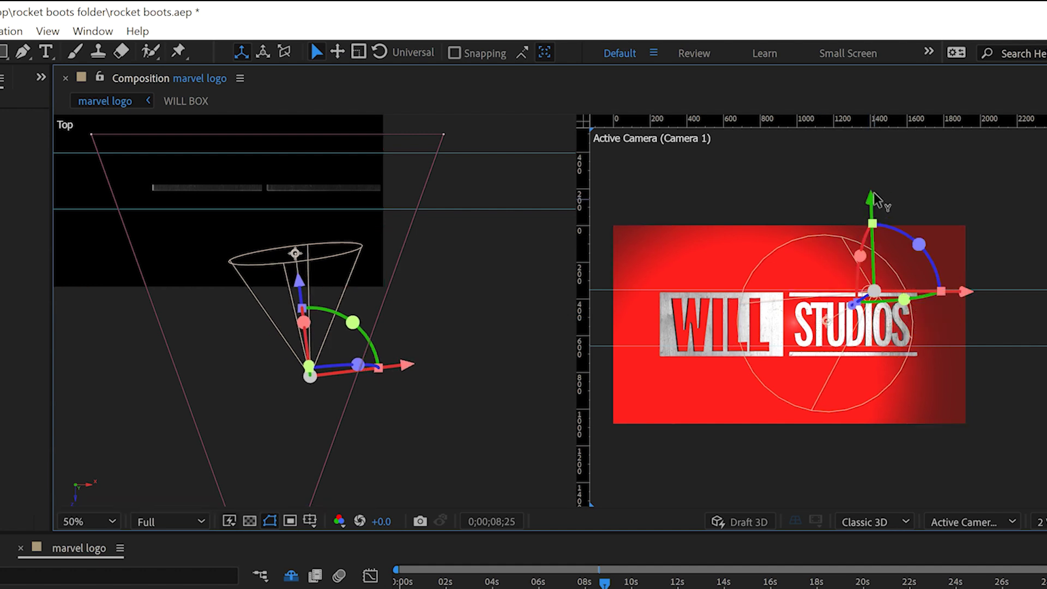
left_click_drag(873, 199, 872, 187)
left_click(900, 588)
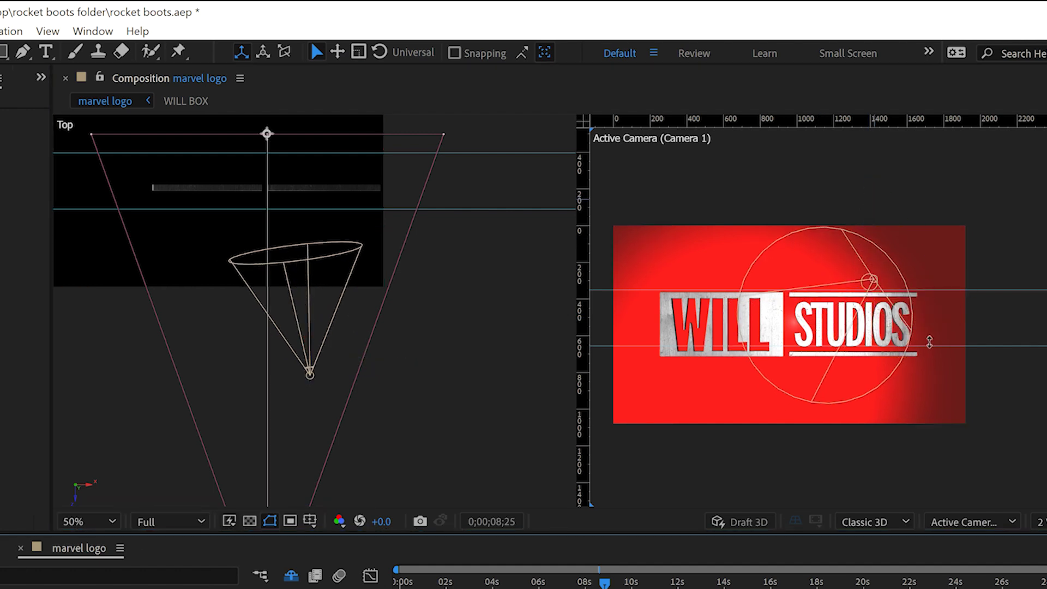
Step: At 0;00;06;09, pull Camera 1 farther back from the logo in the Top view and keyframe its Position at 1288.0, 504.0, -2906.7
scroll(391, 434, "down", 2)
left_click(248, 470)
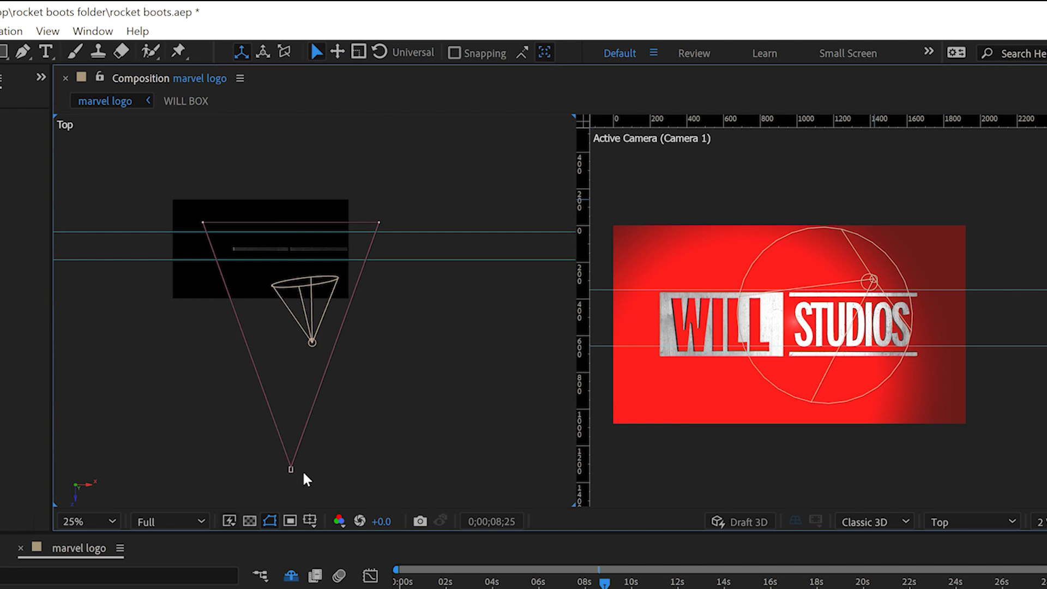
left_click_drag(289, 465, 258, 344)
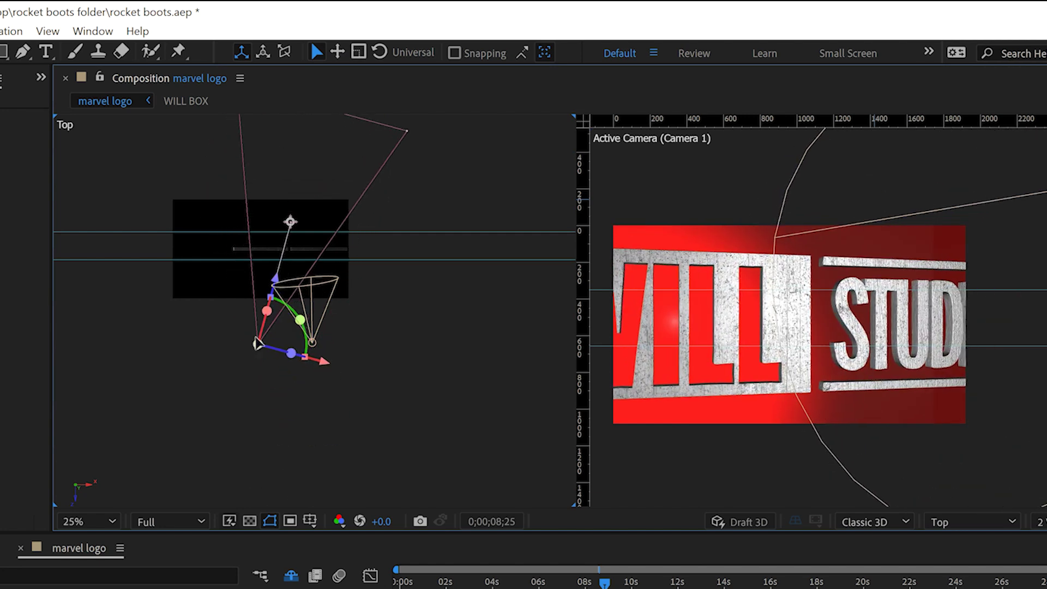
key("ctrl+z")
left_click_drag(501, 584, 563, 588)
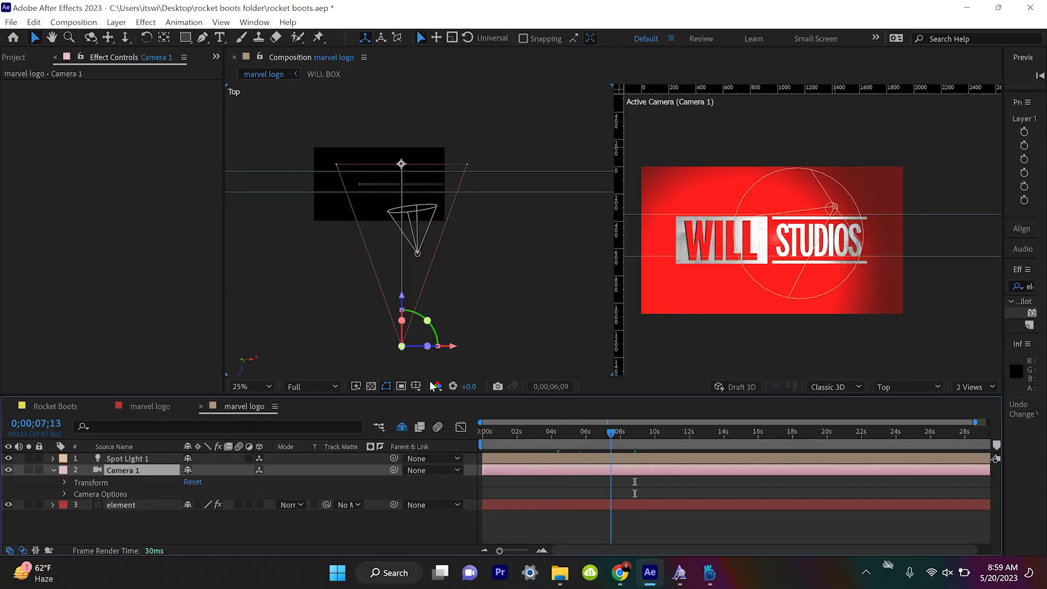
left_click_drag(407, 298, 413, 345)
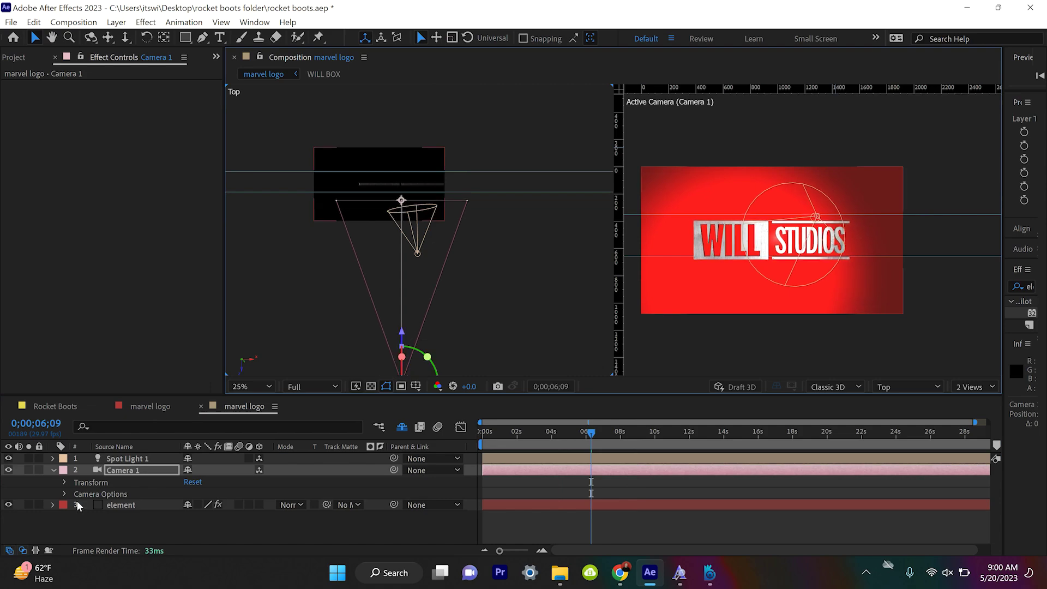
key("p")
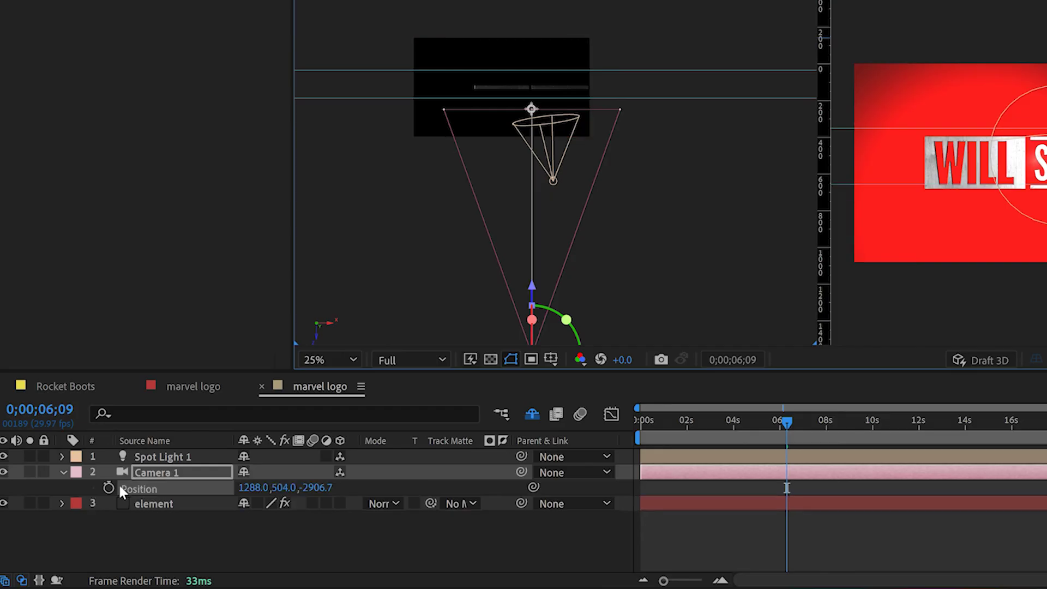
left_click(108, 488)
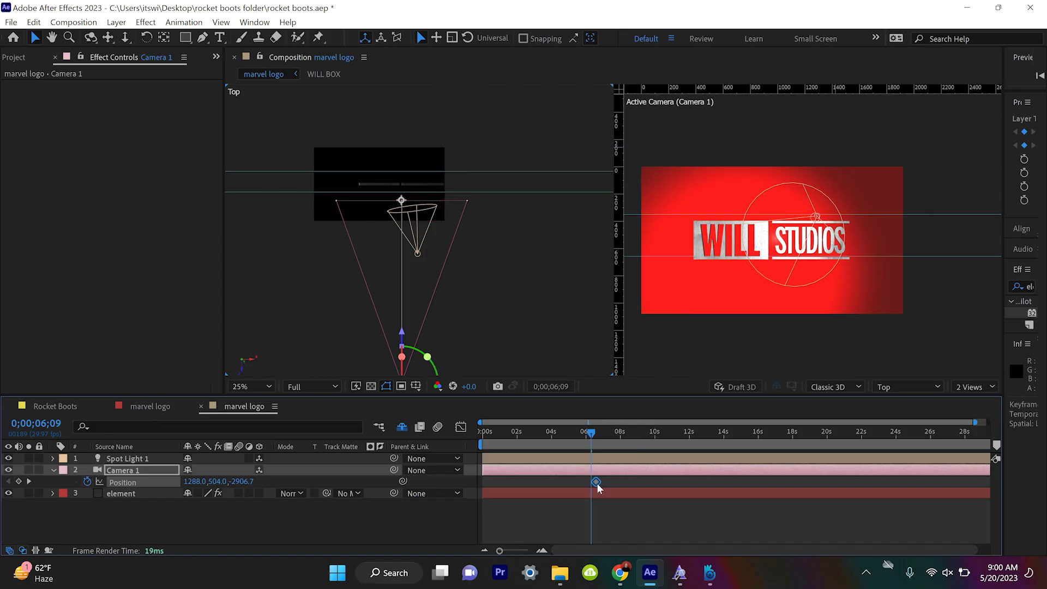
Step: At the first frame, use the Left view to move Camera 1 close to the logo and slightly below it, creating the starting position
left_click_drag(590, 433, 429, 440)
scroll(471, 298, "down", 2)
scroll(469, 303, "up", 2)
scroll(470, 306, "down", 2)
left_click(469, 298)
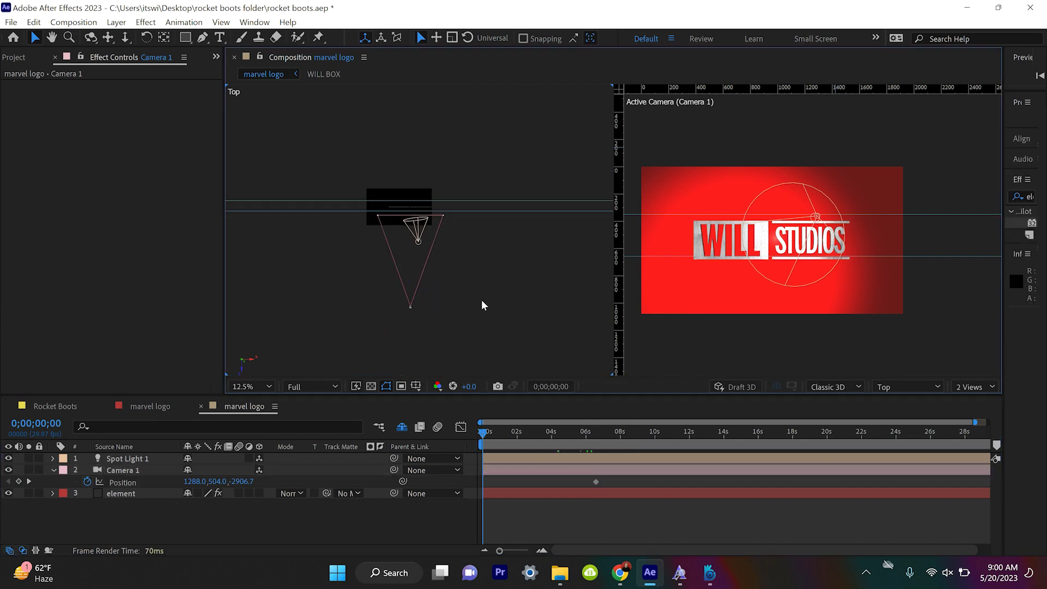
left_click(890, 384)
left_click(907, 227)
scroll(486, 235, "up", 1)
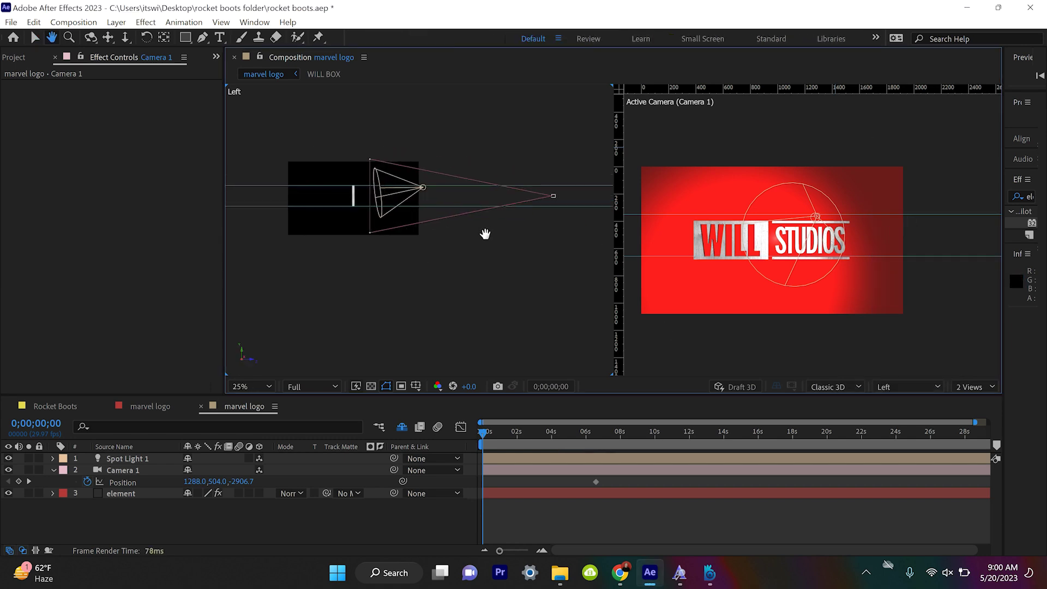
key("v")
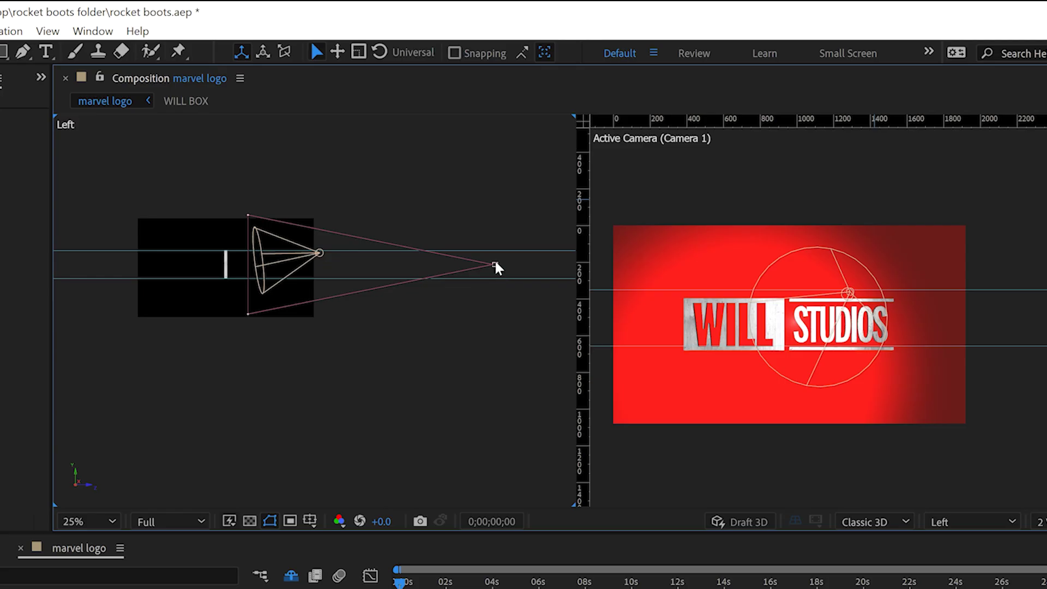
left_click_drag(496, 267, 284, 278)
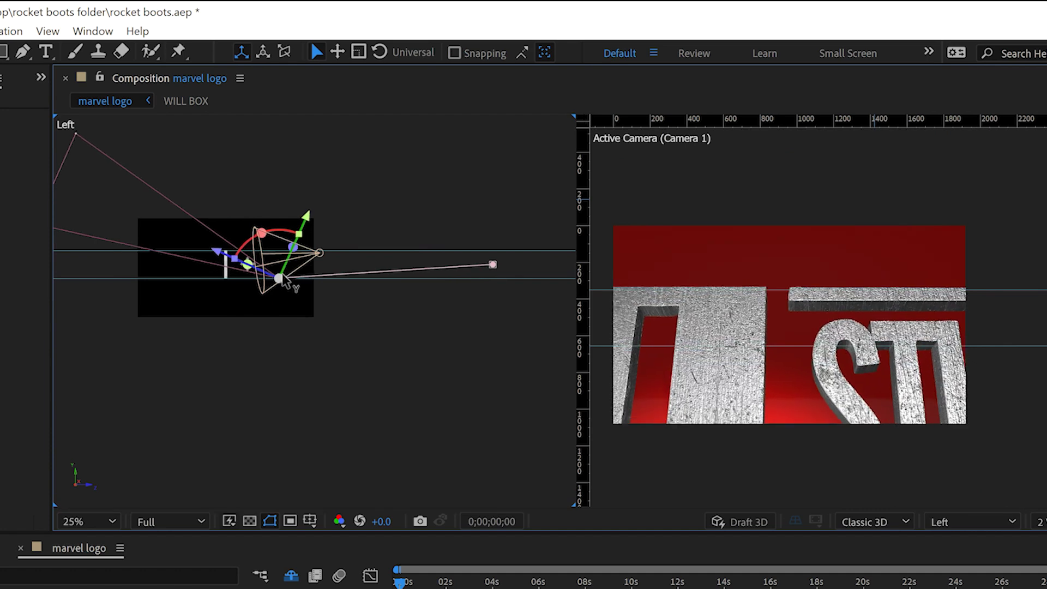
left_click_drag(305, 223, 300, 241)
Step: Preview the camera move and raise Camera 1's starting position slightly in the Left view
key("space")
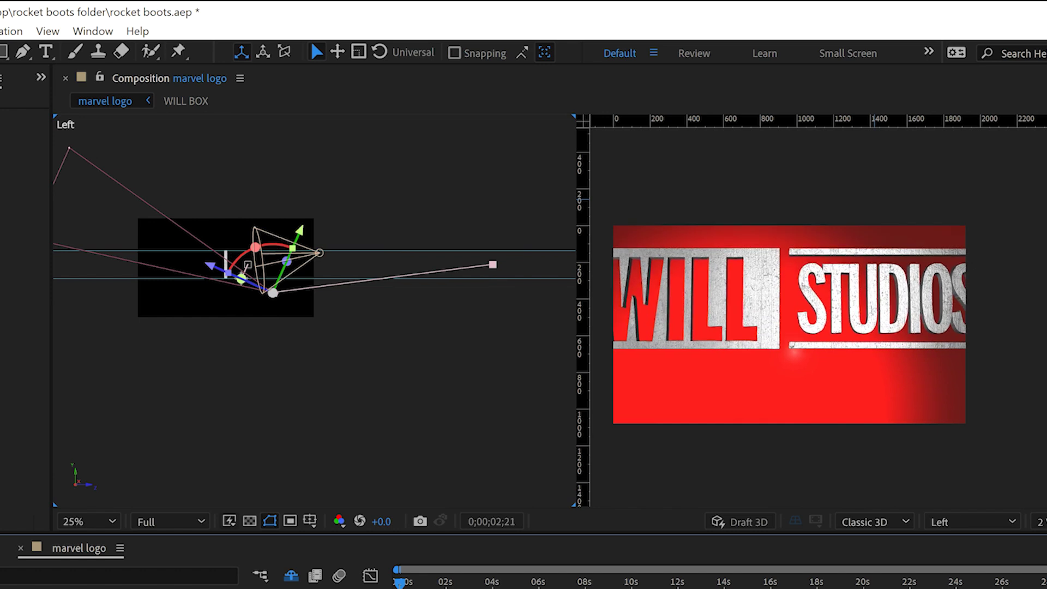
key("space")
left_click_drag(304, 230, 305, 227)
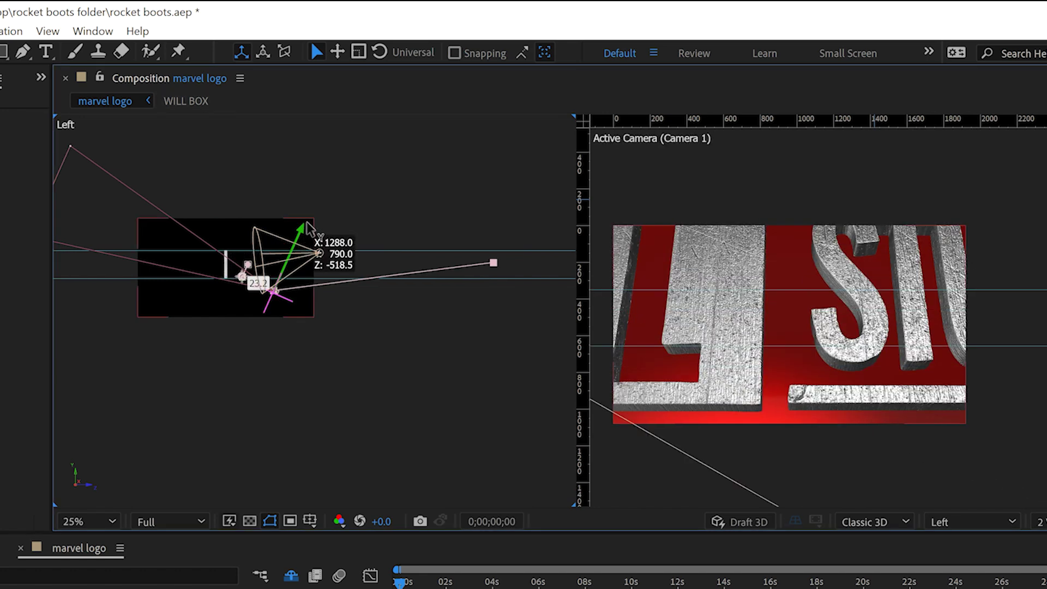
left_click_drag(305, 227, 312, 213)
key("space")
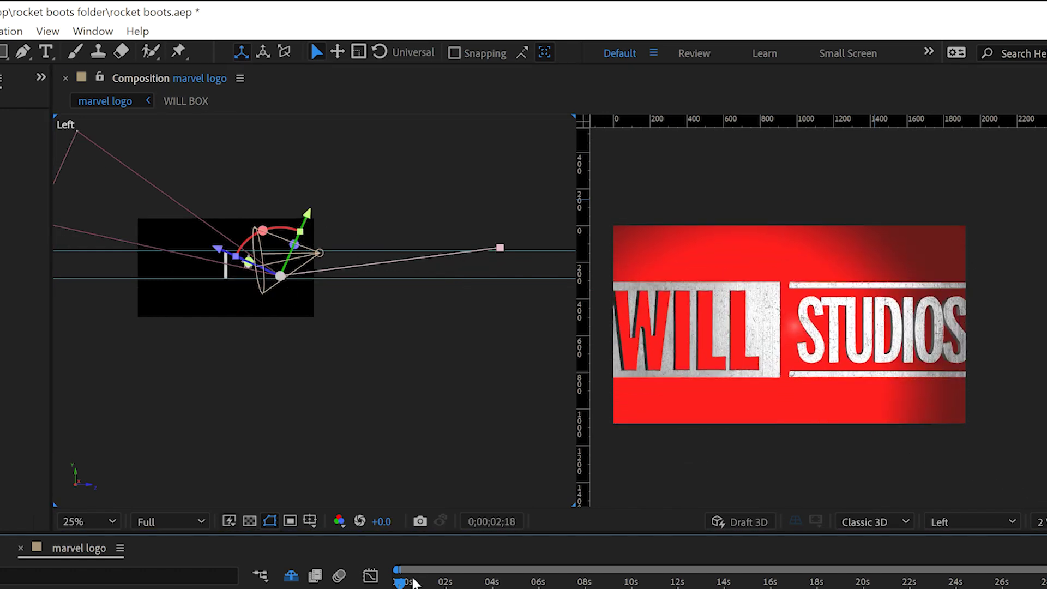
left_click(402, 583)
key("space")
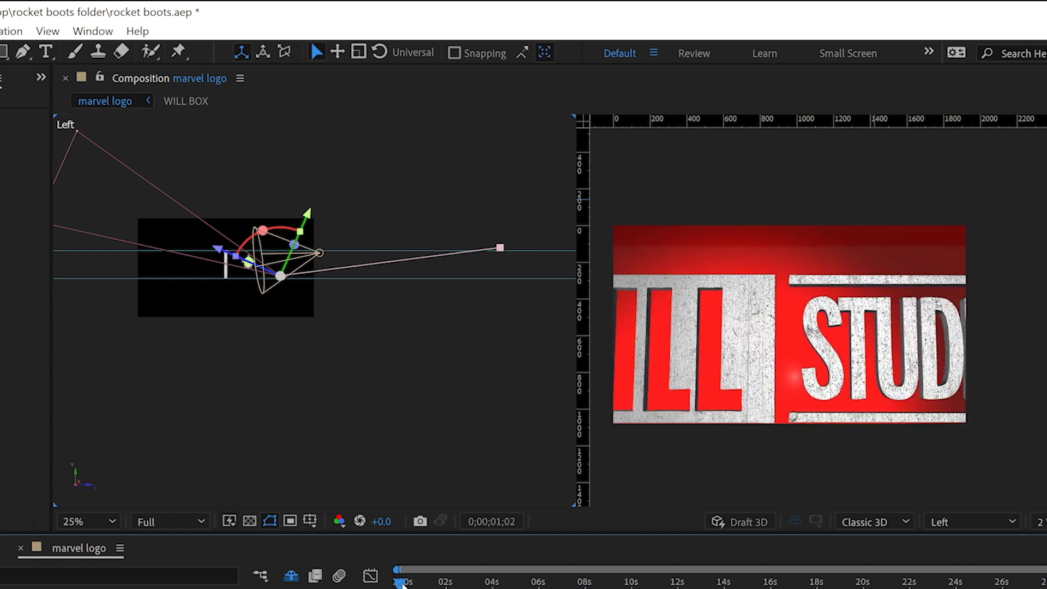
key("space")
mouse_move(308, 223)
left_mouse_down()
mouse_move(303, 234)
mouse_move(303, 220)
left_mouse_up()
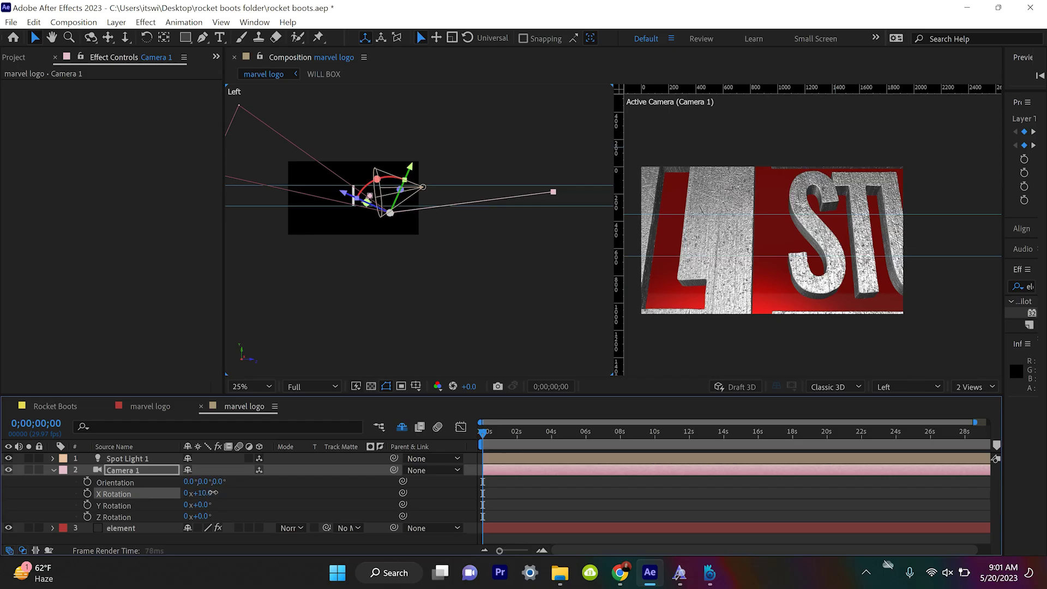
Step: Keyframe Camera 1's X Rotation at 0° near 9 seconds and 19.3° at the first frame, and preview the move
left_click_drag(212, 493, 213, 493)
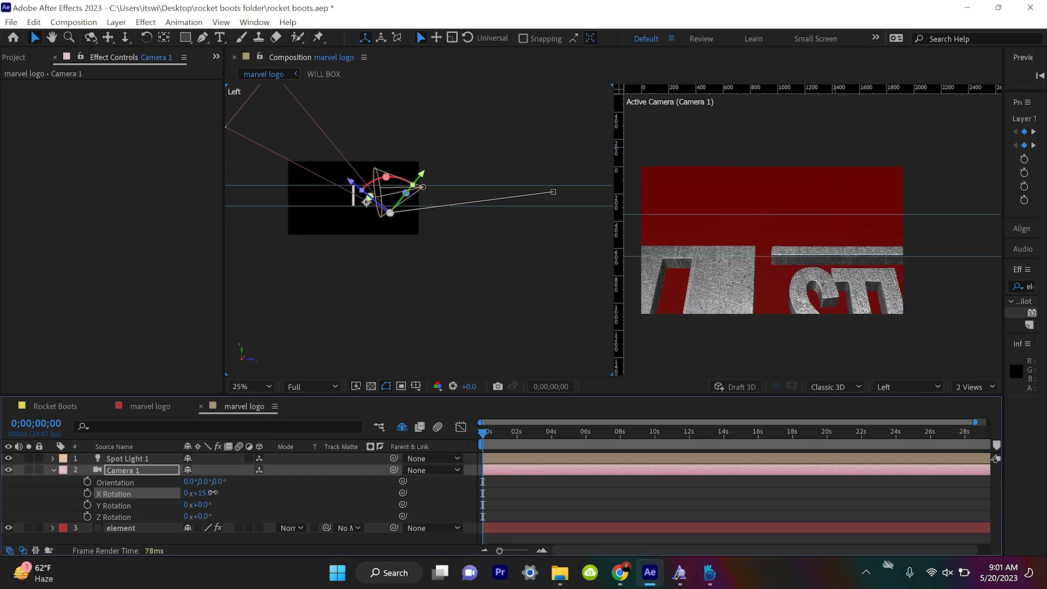
key("ctrl+z")
left_click(87, 493)
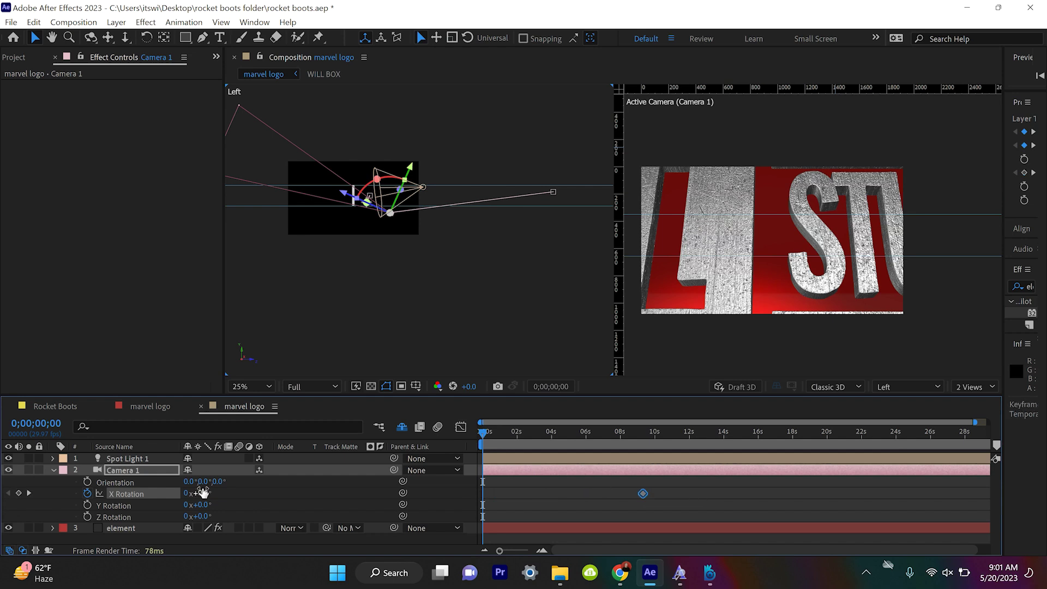
left_click_drag(217, 488, 346, 502)
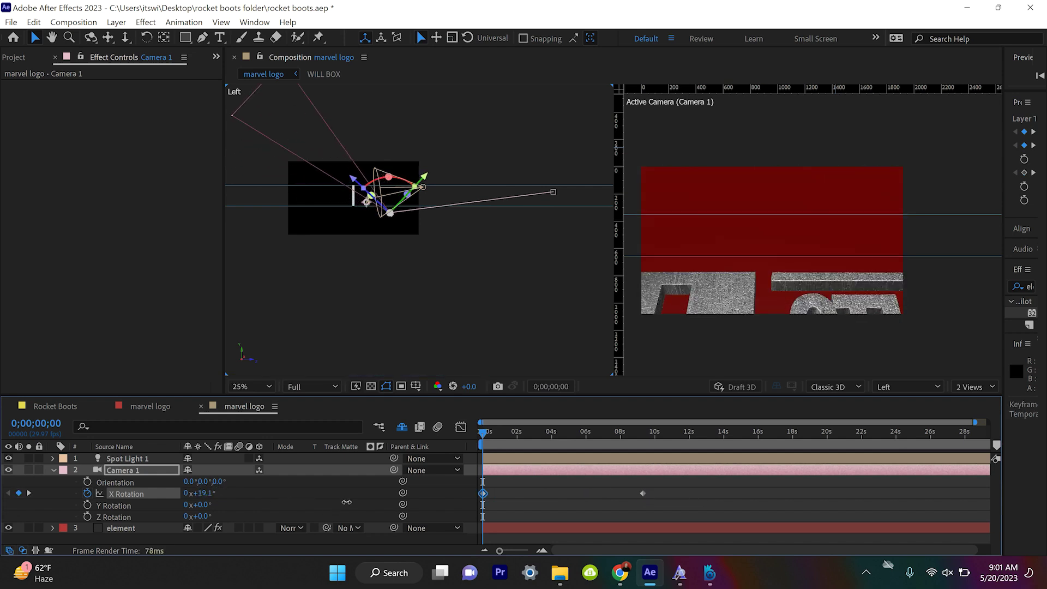
key("space")
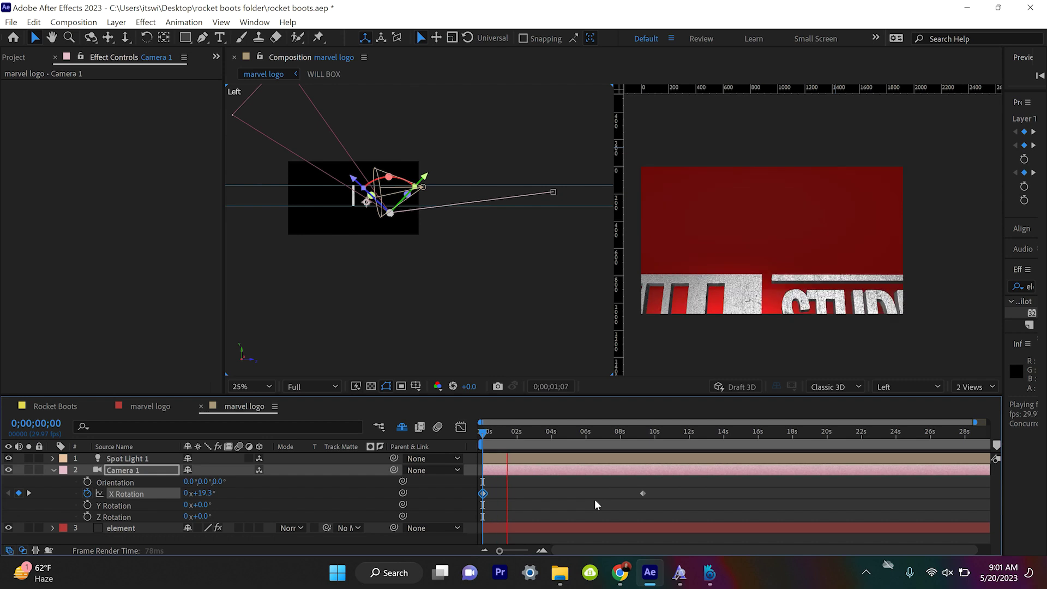
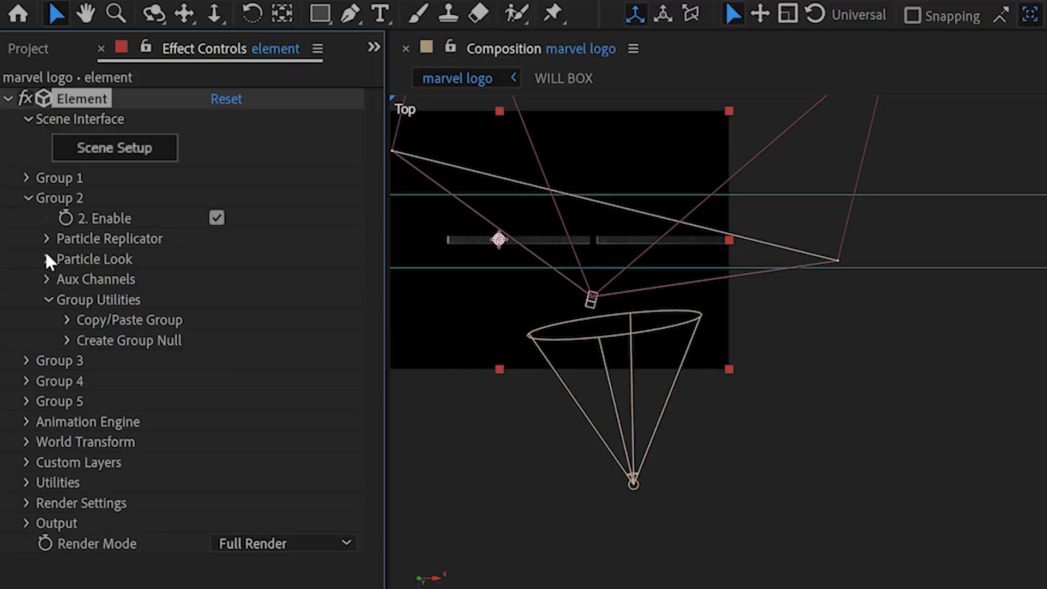
left_click(47, 259)
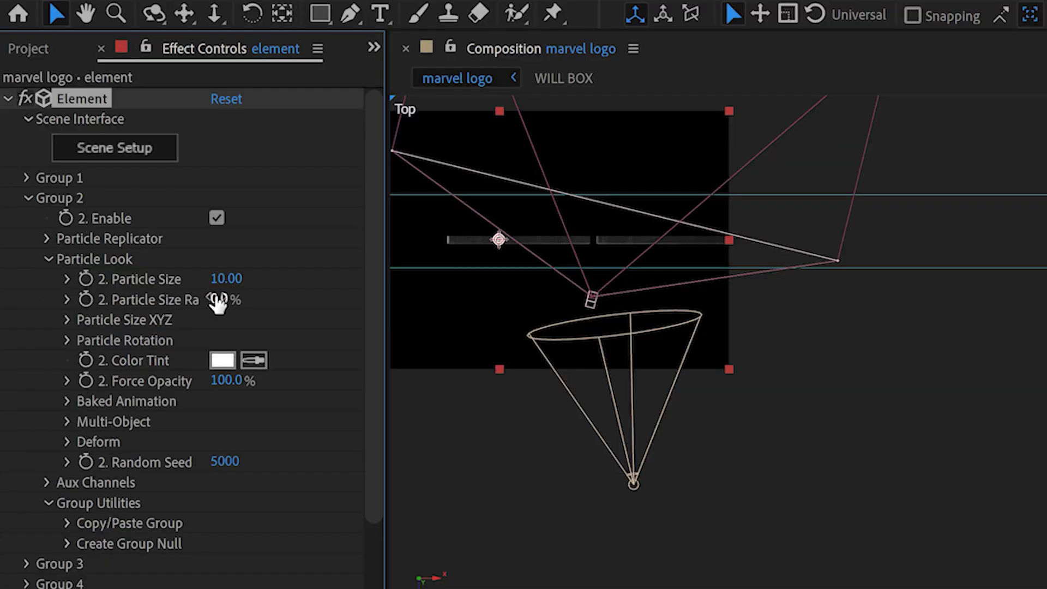
key("ctrl+z")
left_click(20, 197)
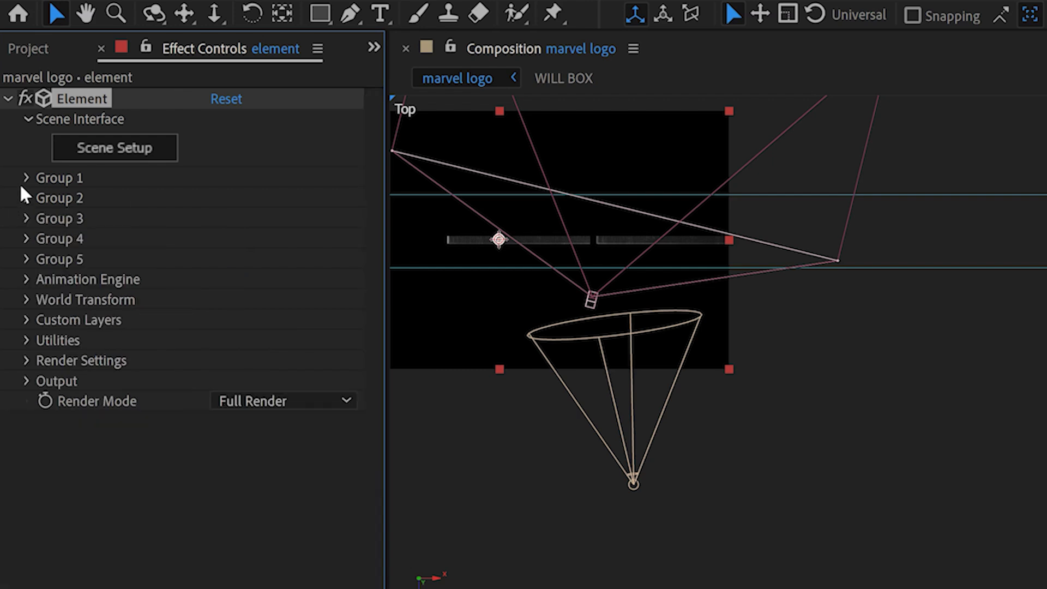
Step: At 0;00;04;15, keyframe the X Rotation of Group 1's Particle Replicator in the Element effect at 0°
left_click(25, 184)
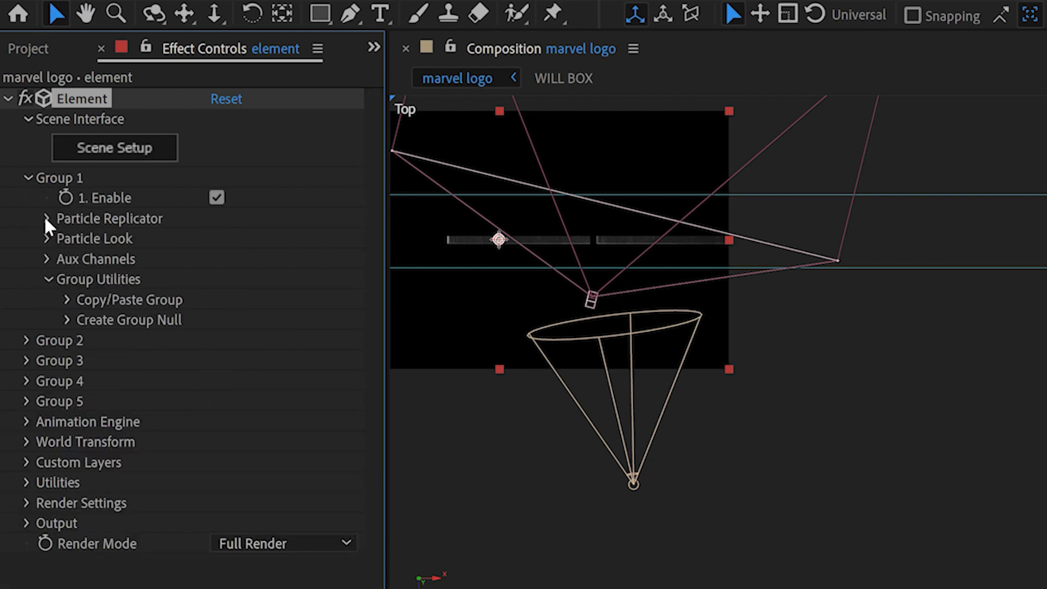
left_click(46, 239)
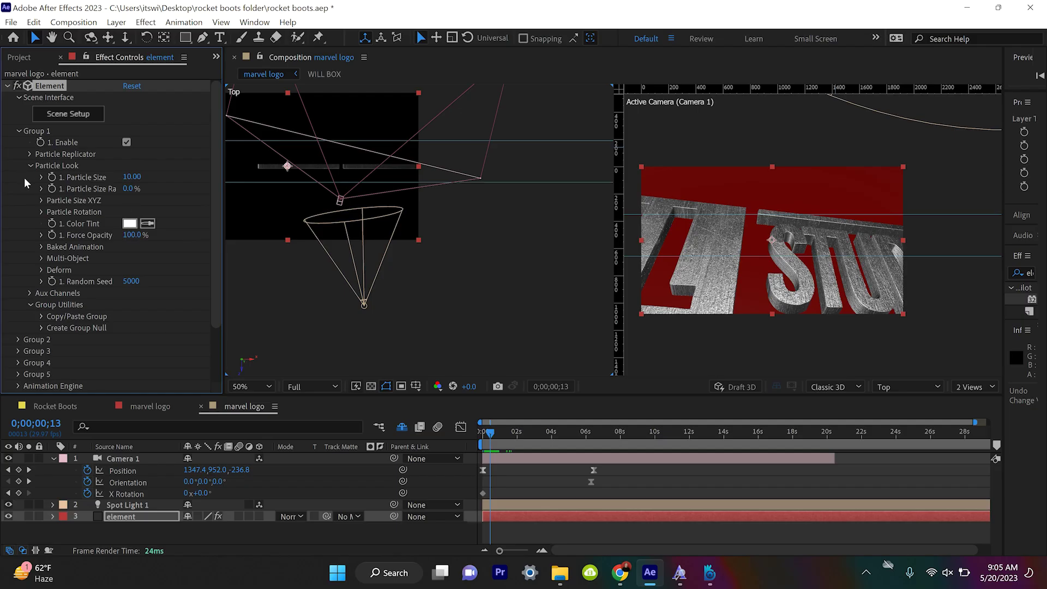
left_click(30, 165)
left_click(29, 154)
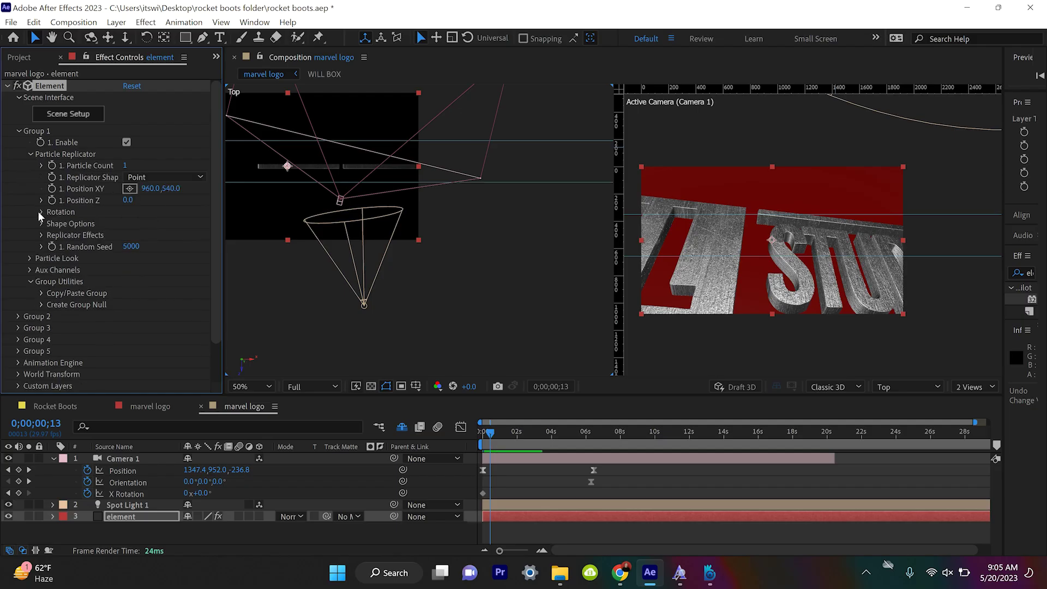
left_click(41, 212)
left_click_drag(513, 439, 562, 450)
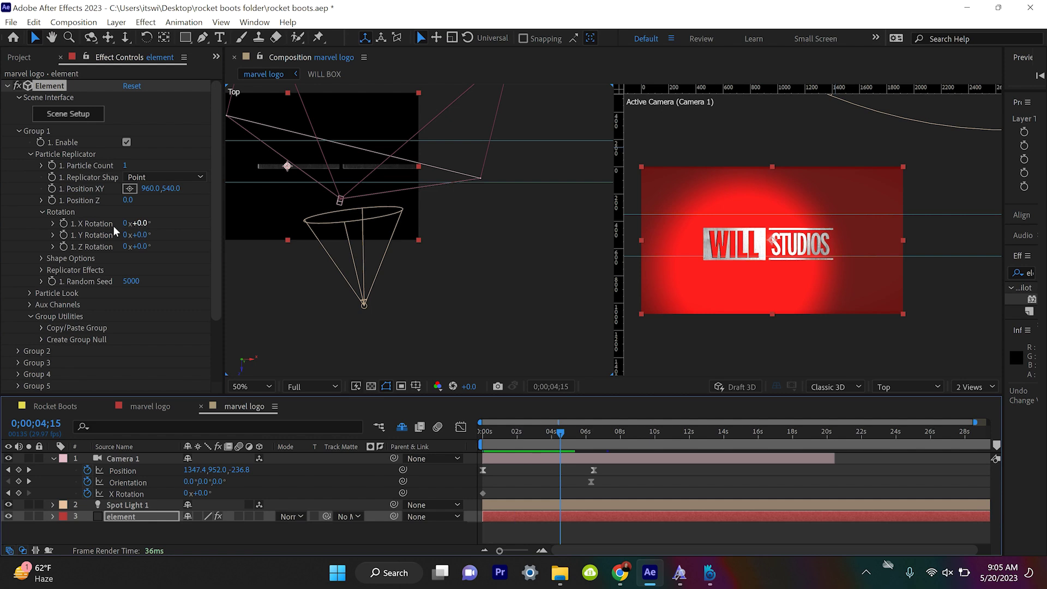
left_click(65, 227)
left_click_drag(184, 225, 25, 243)
left_click_drag(136, 223, 197, 278)
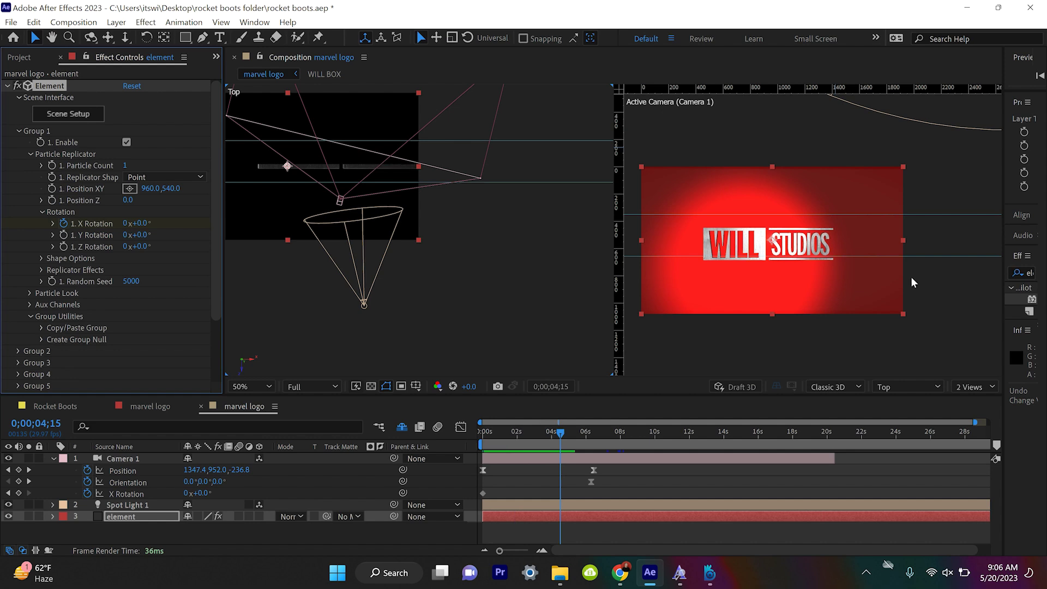
Step: Go to 0;00;00;26 and show only the Active Camera view, enlarged to 100%
scroll(824, 284, "up", 1)
key("space")
left_click_drag(841, 290, 912, 295)
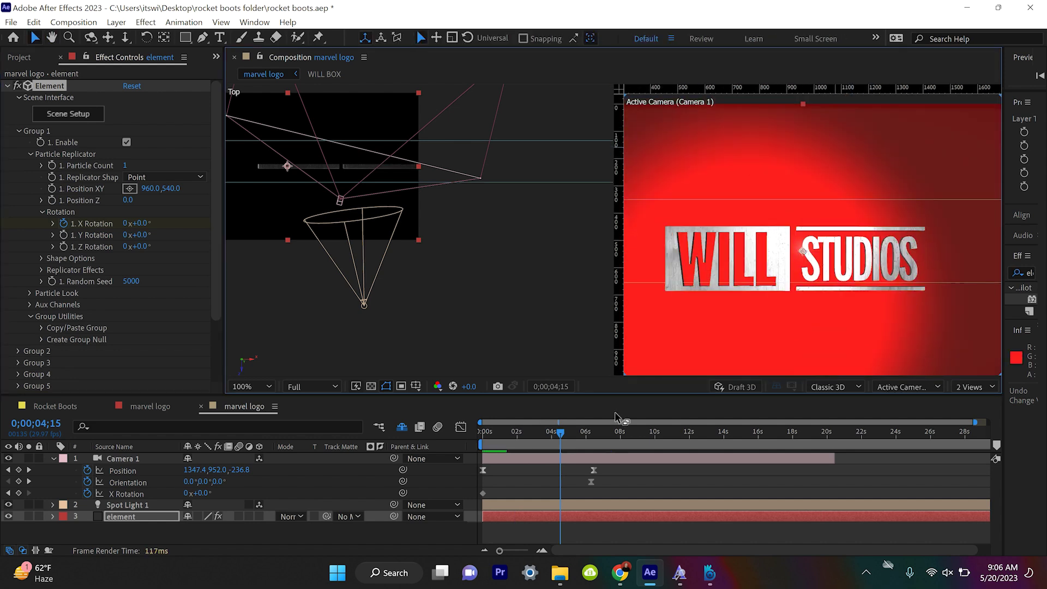
left_click_drag(505, 442, 497, 452)
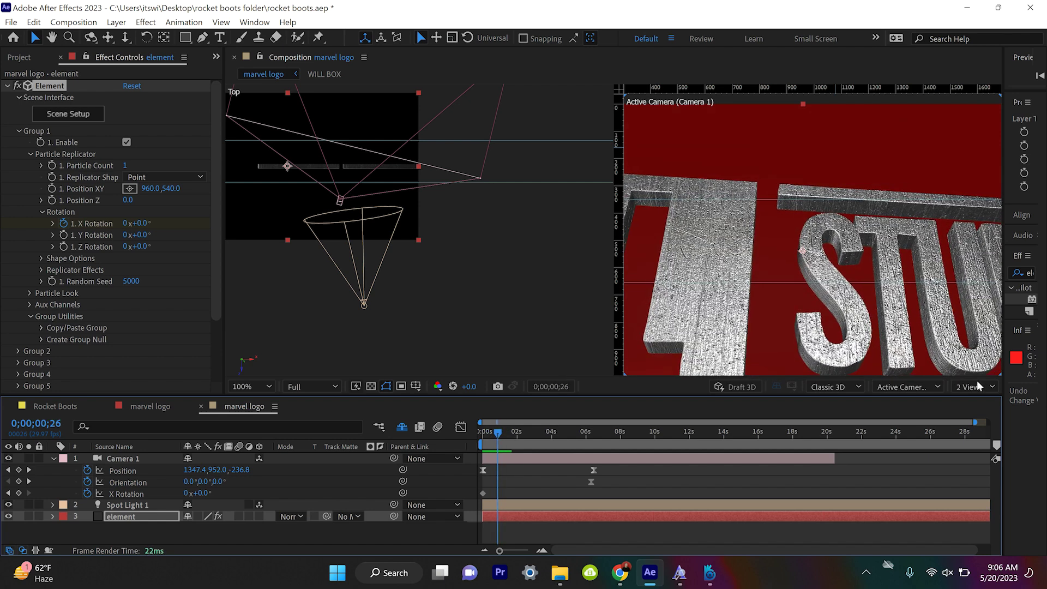
left_click(977, 381)
left_click(978, 399)
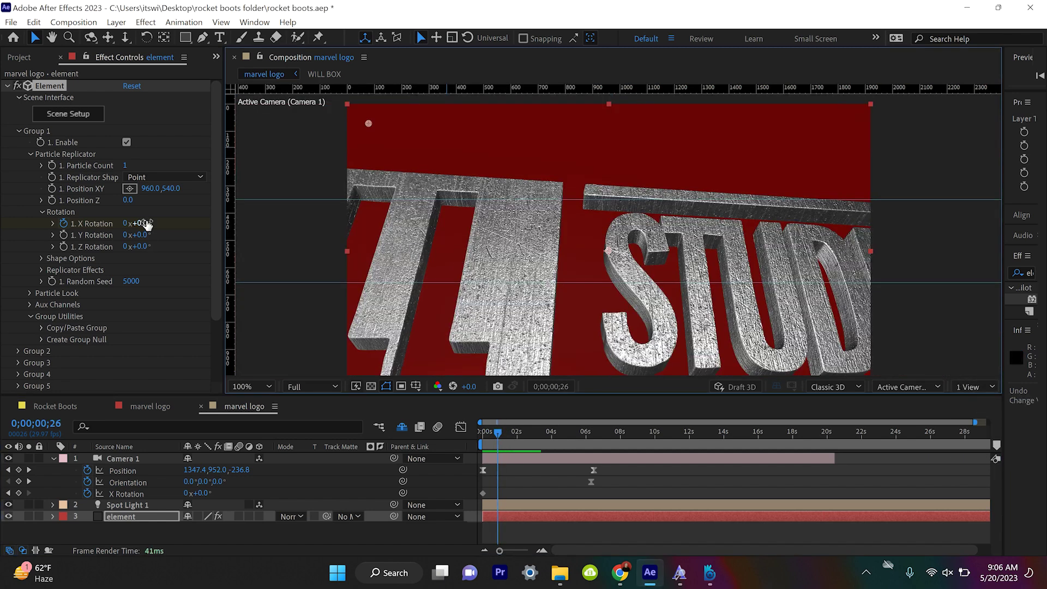
Step: Keyframe Group 1's X Rotation at -35.7° and move that keyframe to the start of the composition
left_click_drag(145, 226, 1, 280)
key("u")
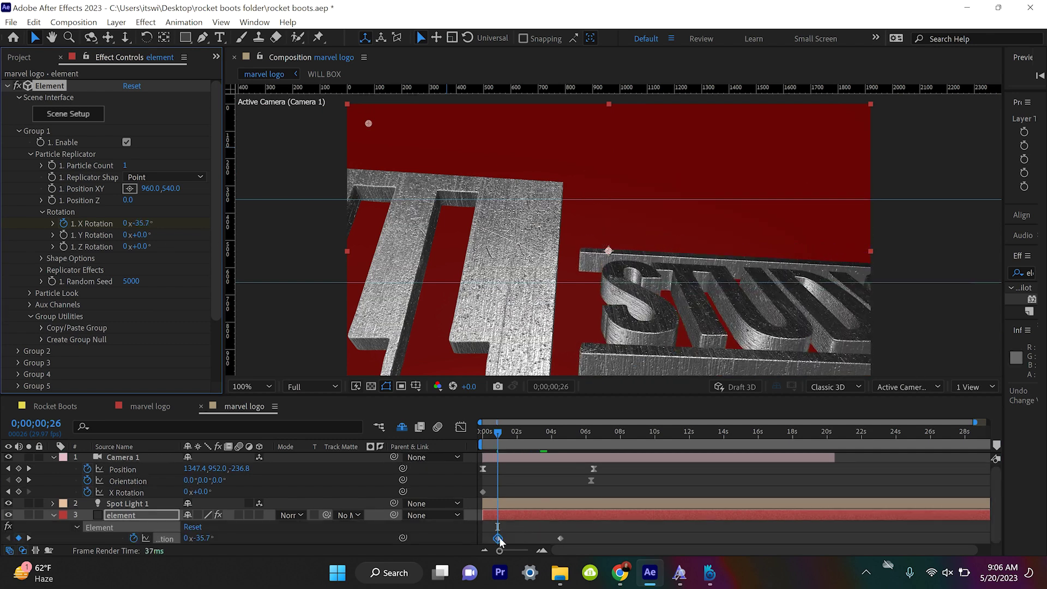
left_click_drag(496, 538, 482, 538)
Step: Preview the Group 1 rotation together with the camera pull-back from the start of the composition
left_click(487, 436)
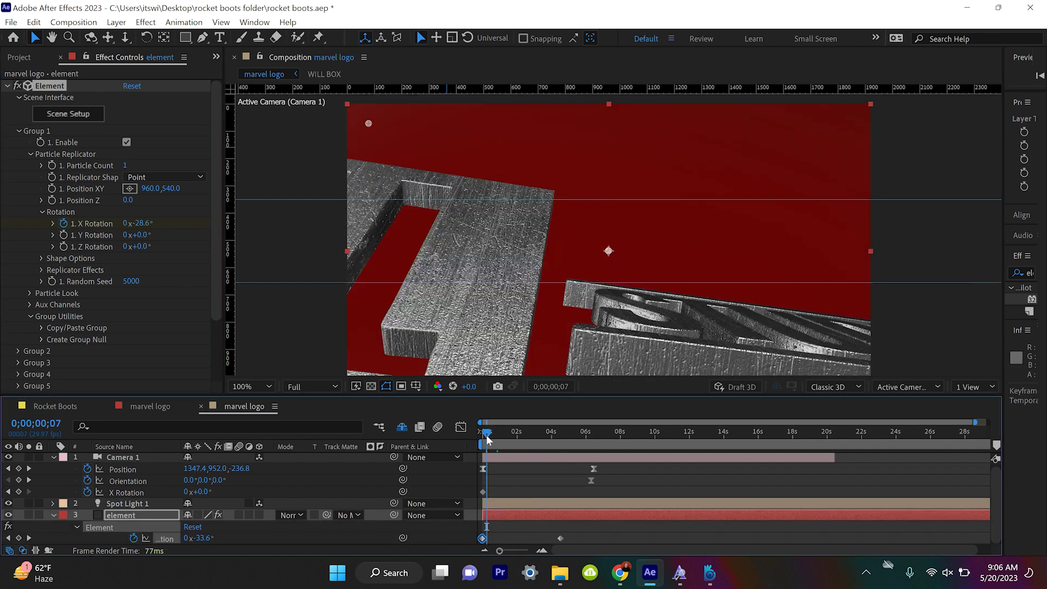
key("space")
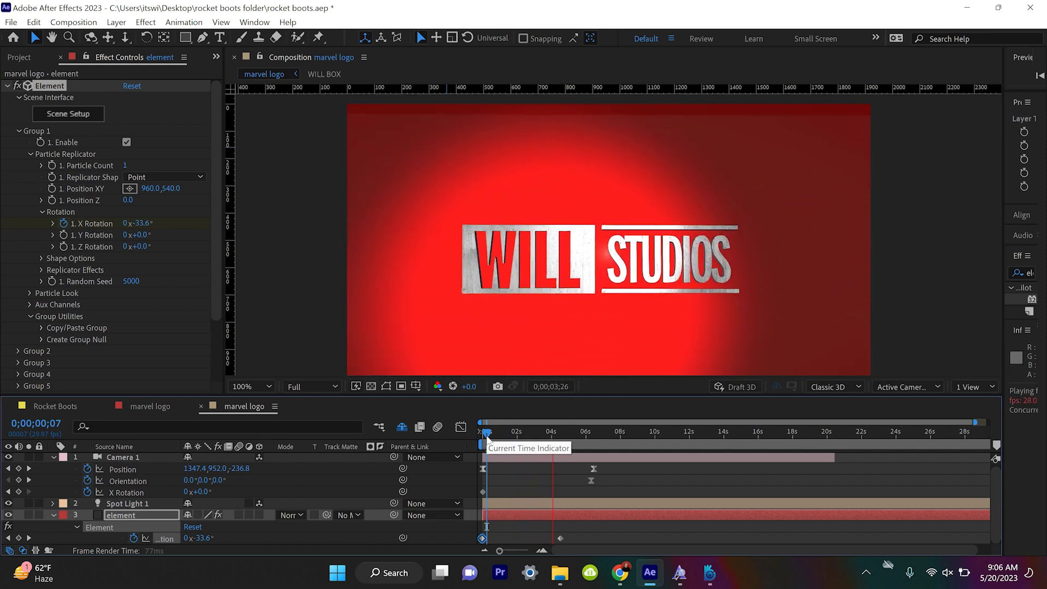
key("space")
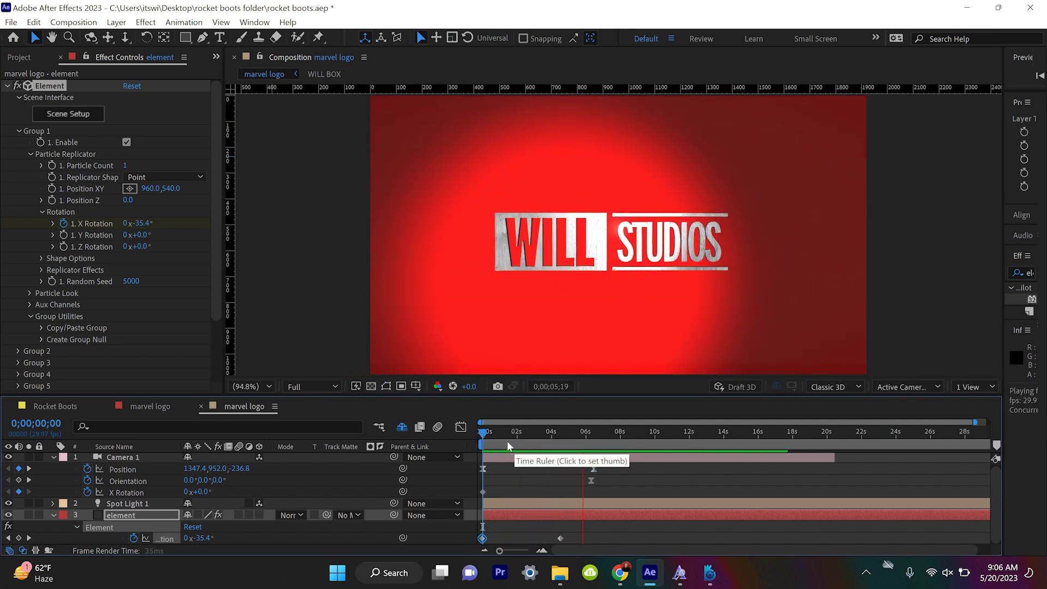
key("space")
key("space")
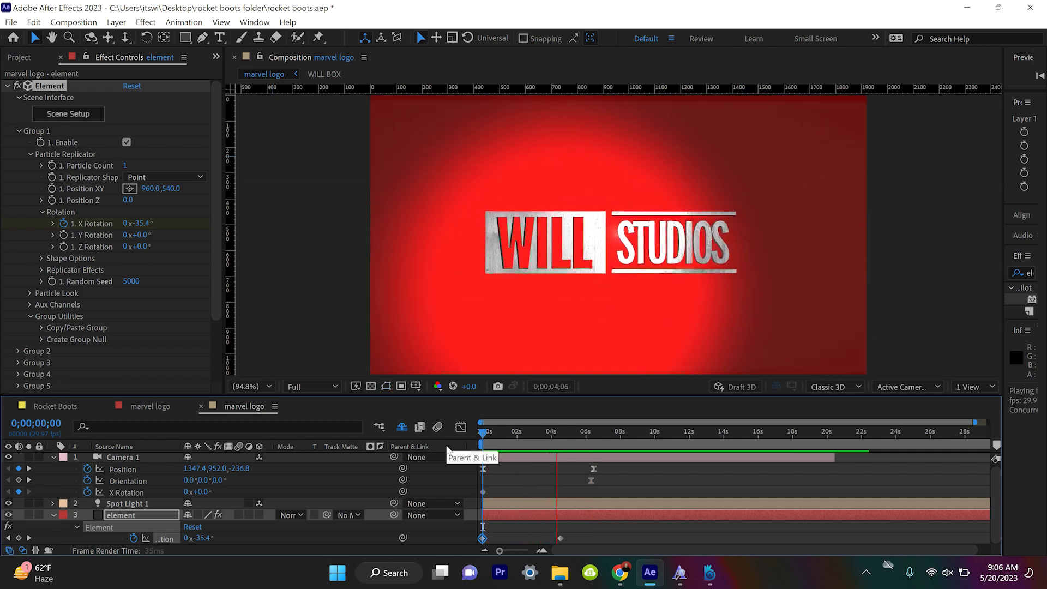
Step: At 0;00;06;08, try different vertical positions for Spot Light 1 and undo the changes
left_click_drag(536, 432, 590, 443)
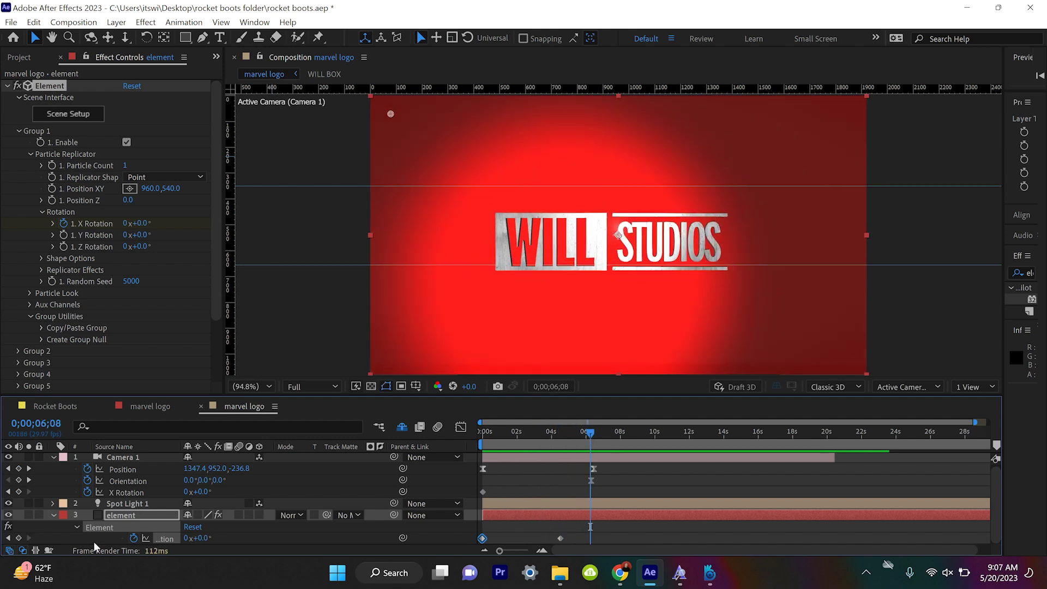
left_click(123, 505)
key("p")
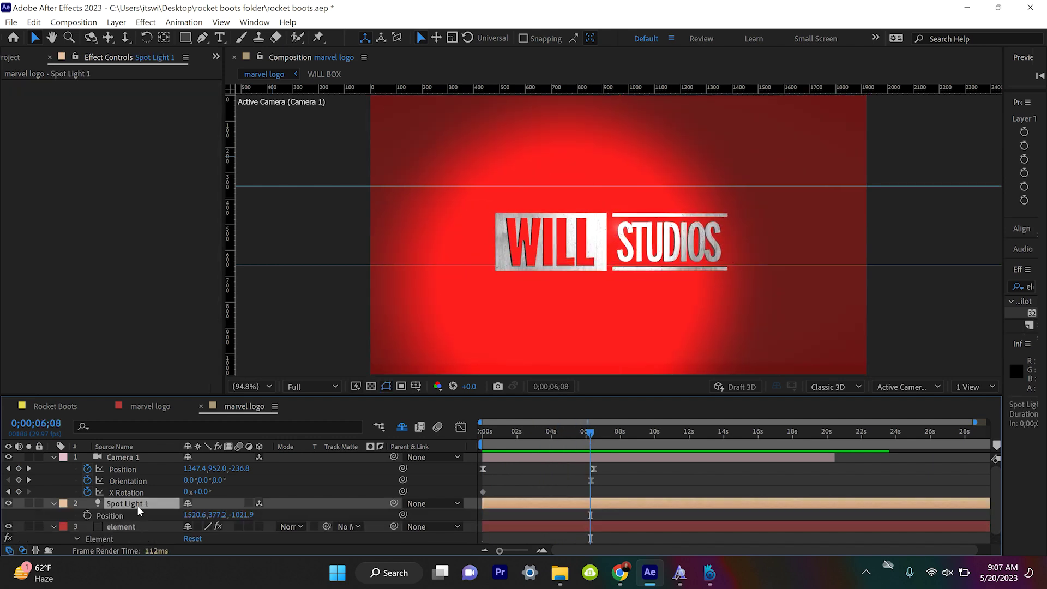
left_click_drag(4, 527, 739, 543)
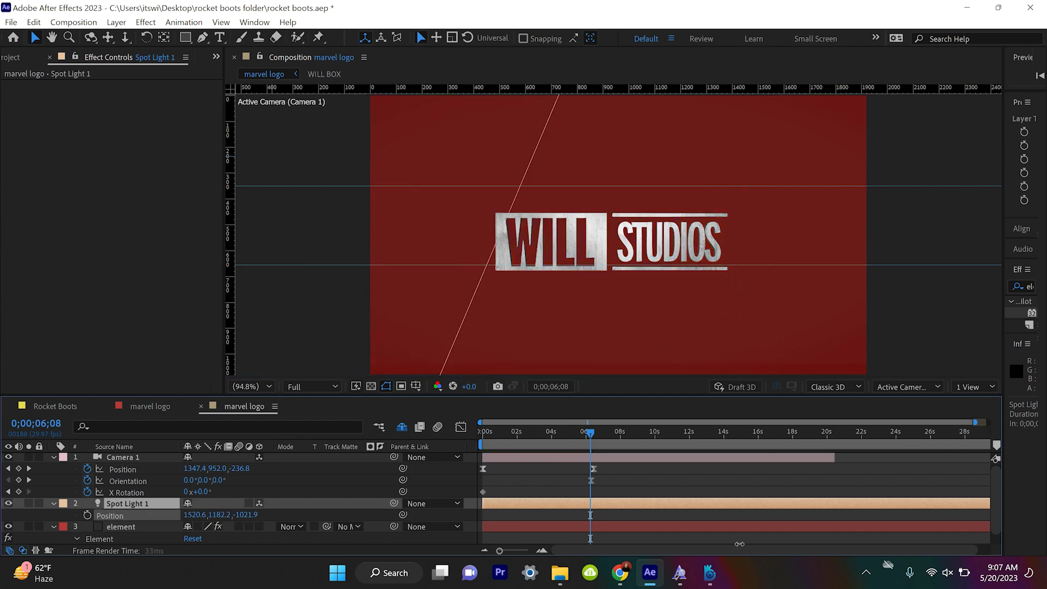
left_click_drag(418, 519, 160, 489)
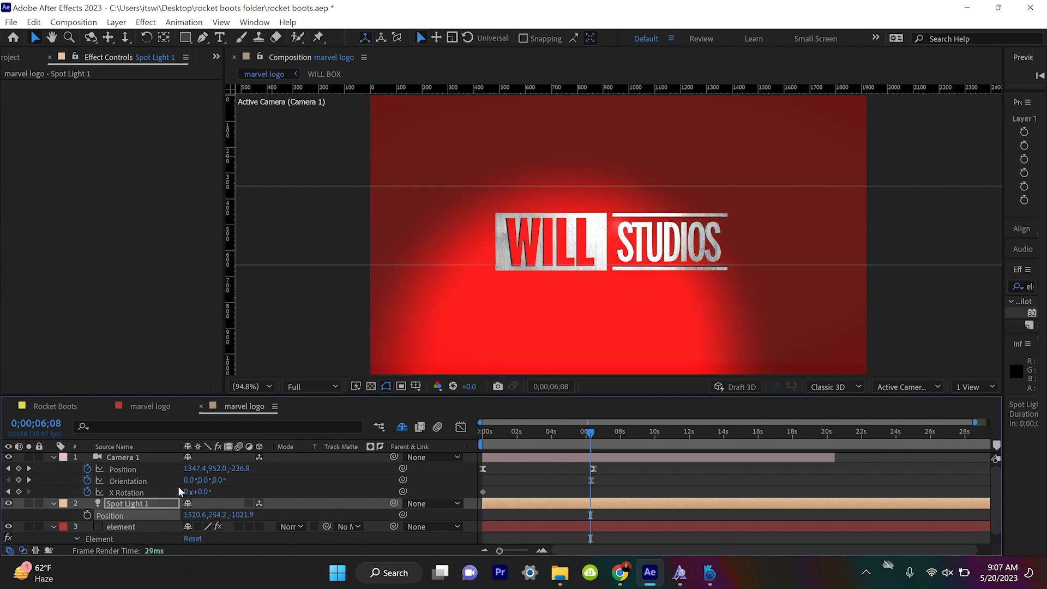
key("ctrl+z")
Step: Reveal Spot Light 1's rotation properties at 0;00;04;01 and try rotating the light
left_click_drag(586, 433, 551, 439)
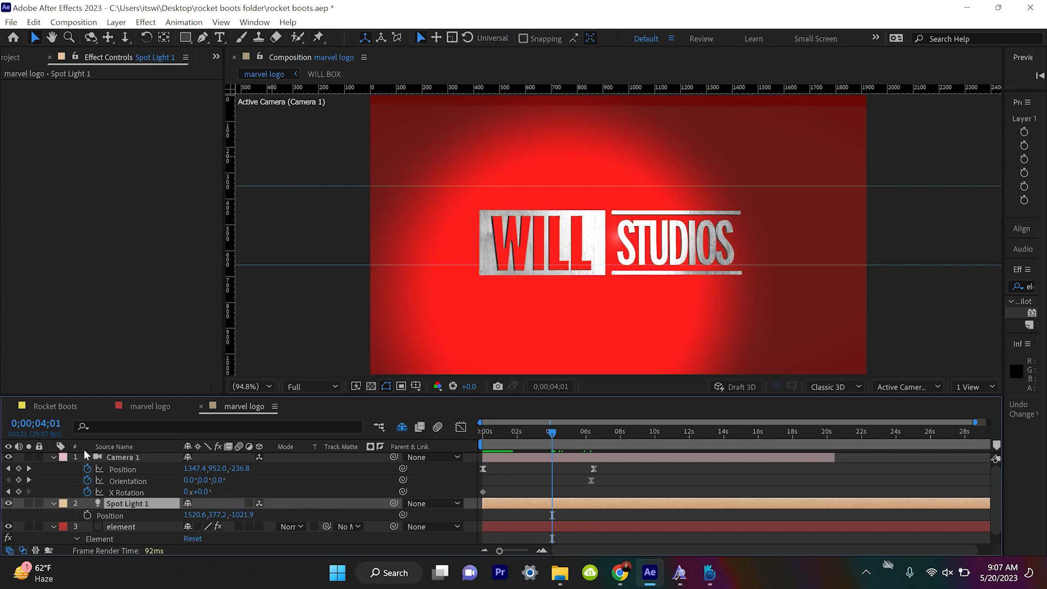
key("r")
left_click_drag(203, 538, 290, 553)
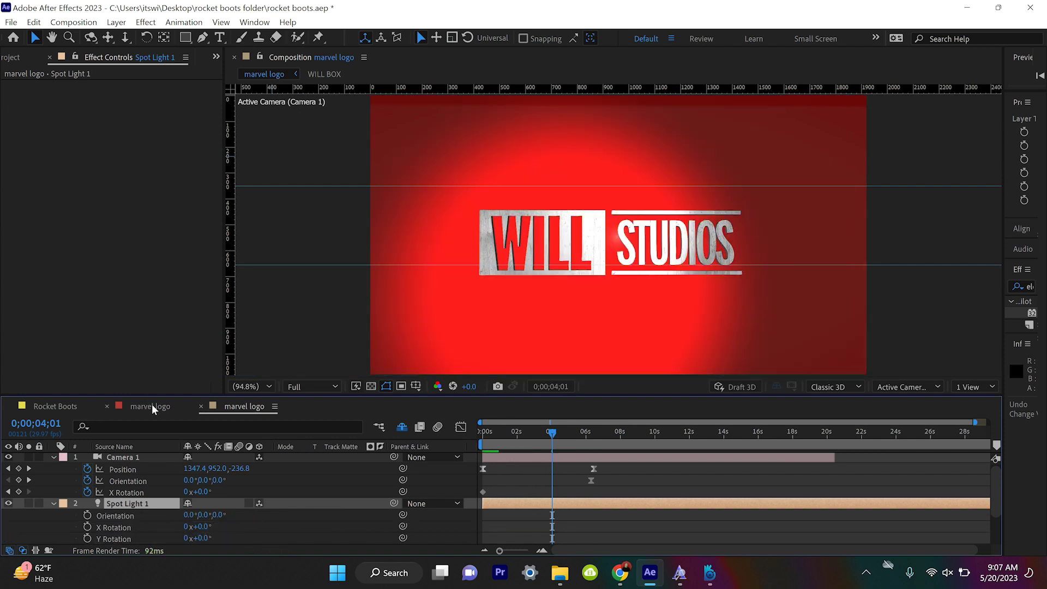
Step: Switch to the other marvel logo composition, the one with Point Light 1, and play and scrub its finished animation
left_click(143, 407)
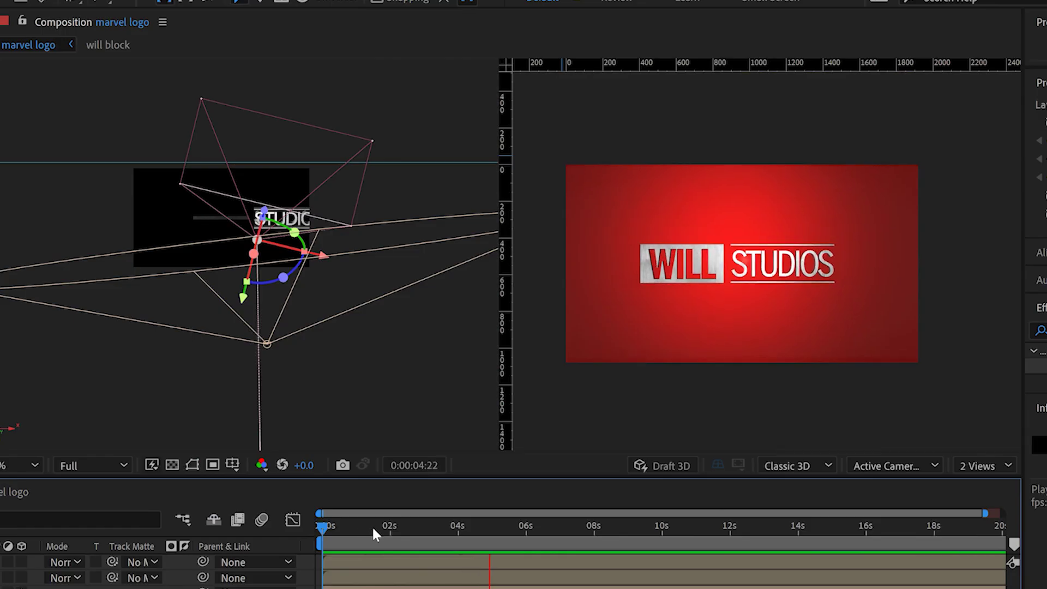
left_click(521, 433)
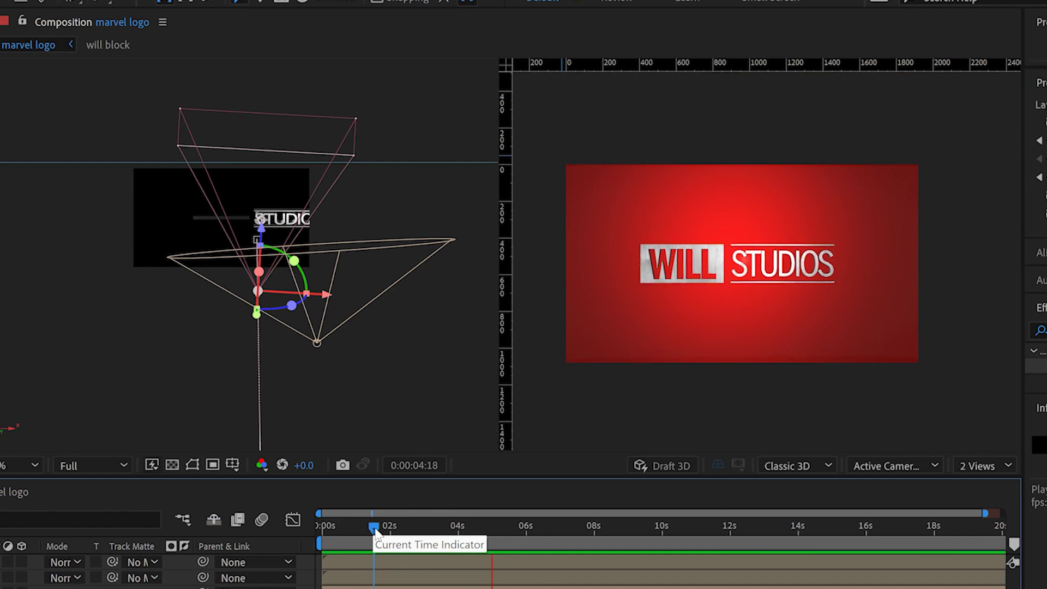
left_click_drag(374, 528, 339, 528)
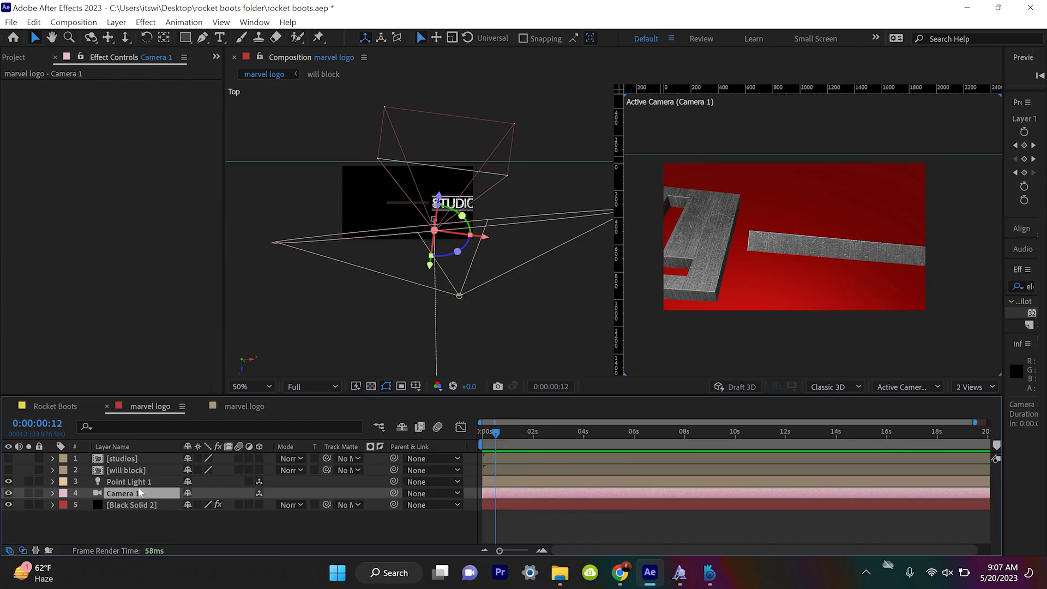
Step: Reveal the keyframes of Camera 1 and Point Light 1 and examine the light's animation during playback
key("u")
left_click(156, 481)
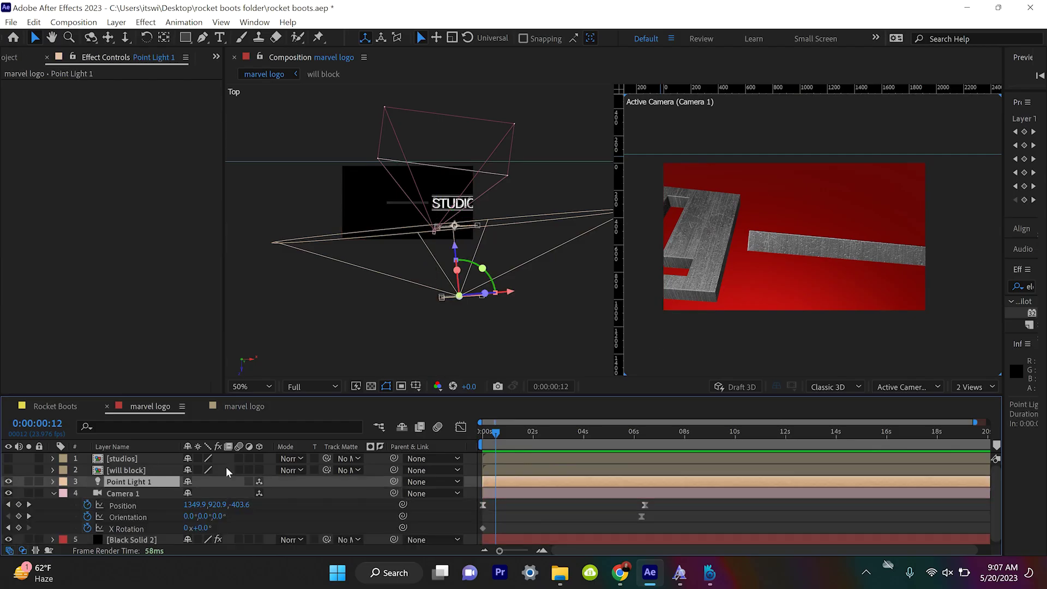
key("u")
scroll(501, 466, "down", 2)
scroll(501, 466, "up", 2)
key("space")
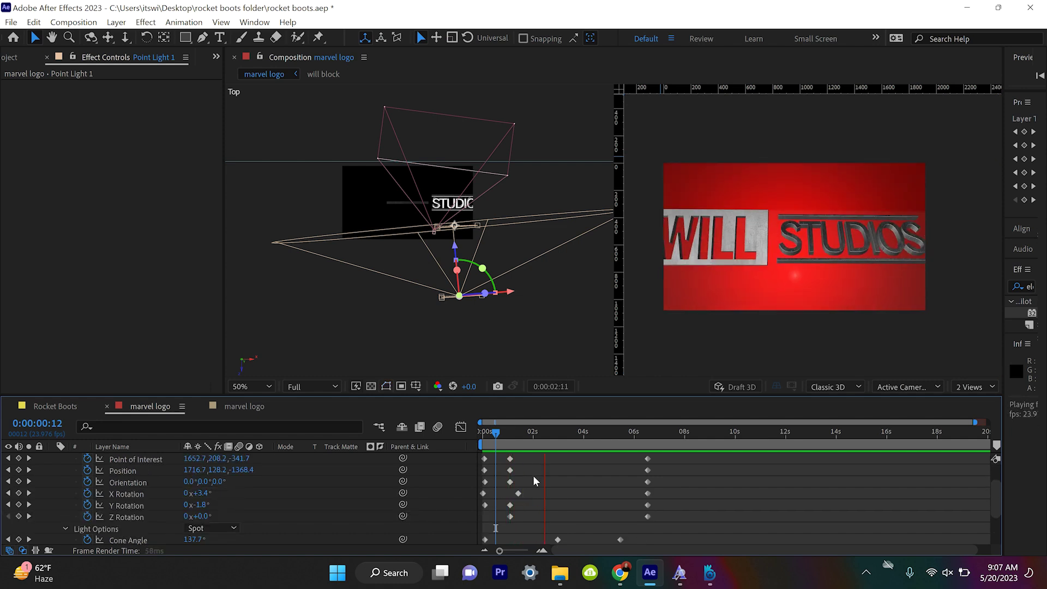
key("space")
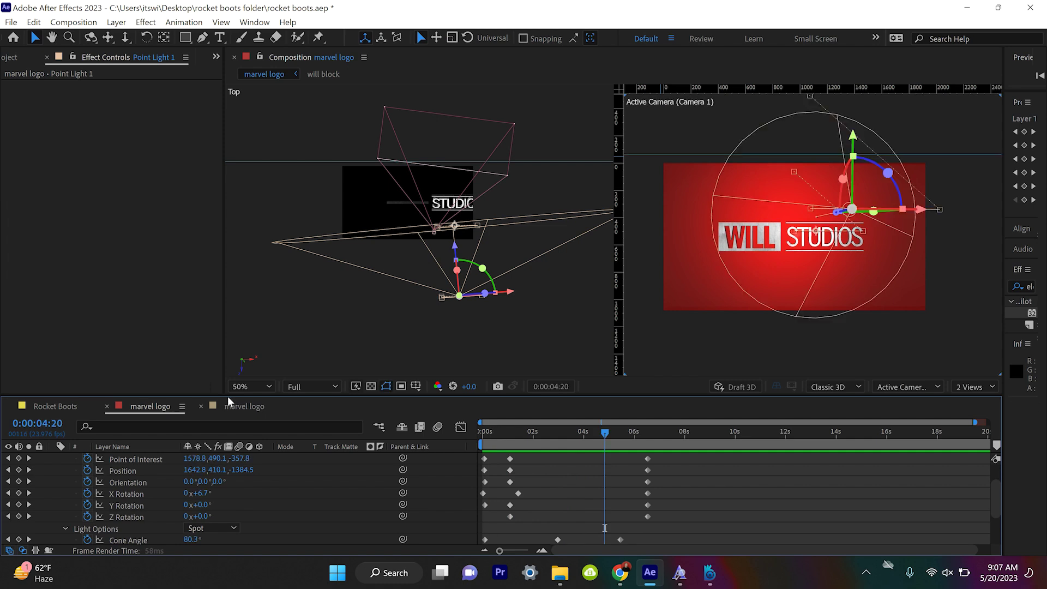
Step: Return to the marvel logo composition being built and keyframe Spot Light 1's Cone Angle at 71° at 0;00;06;22
left_click(245, 403)
left_click(247, 406)
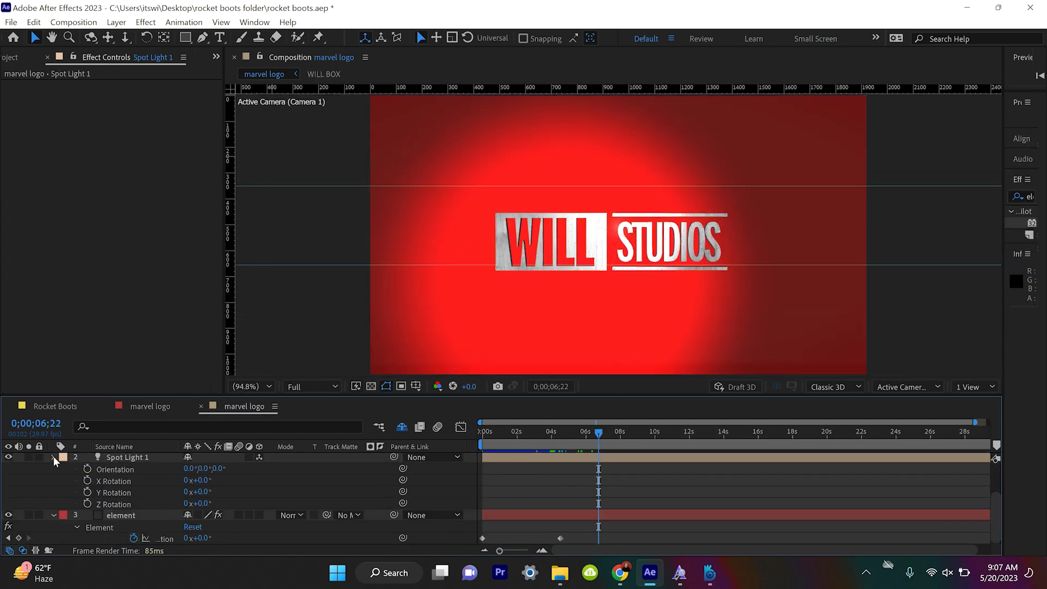
left_click(53, 502)
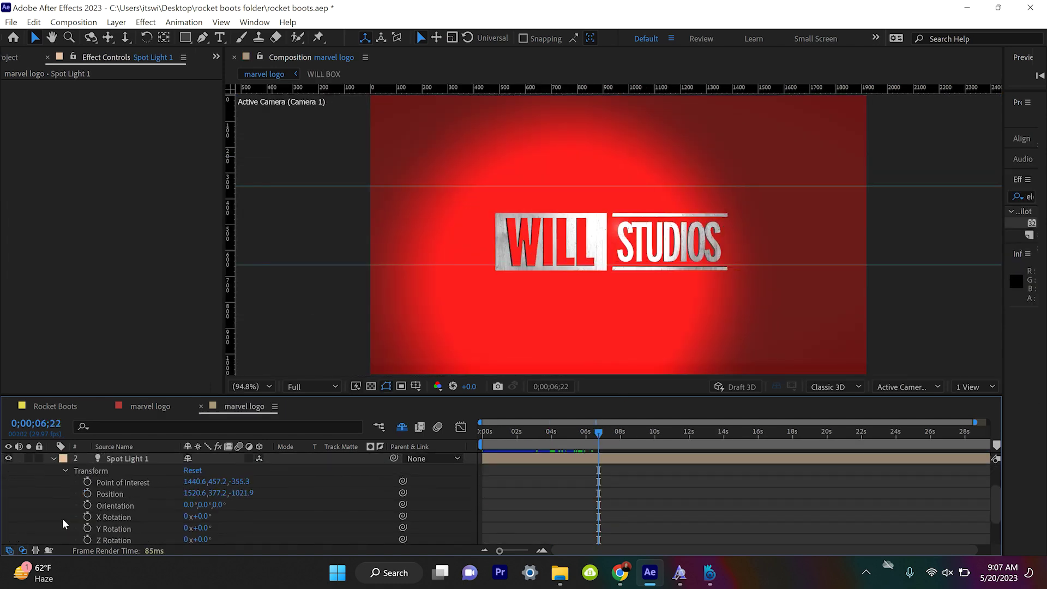
scroll(189, 503, "down", 4)
left_click_drag(195, 492, 202, 494)
left_click(87, 493)
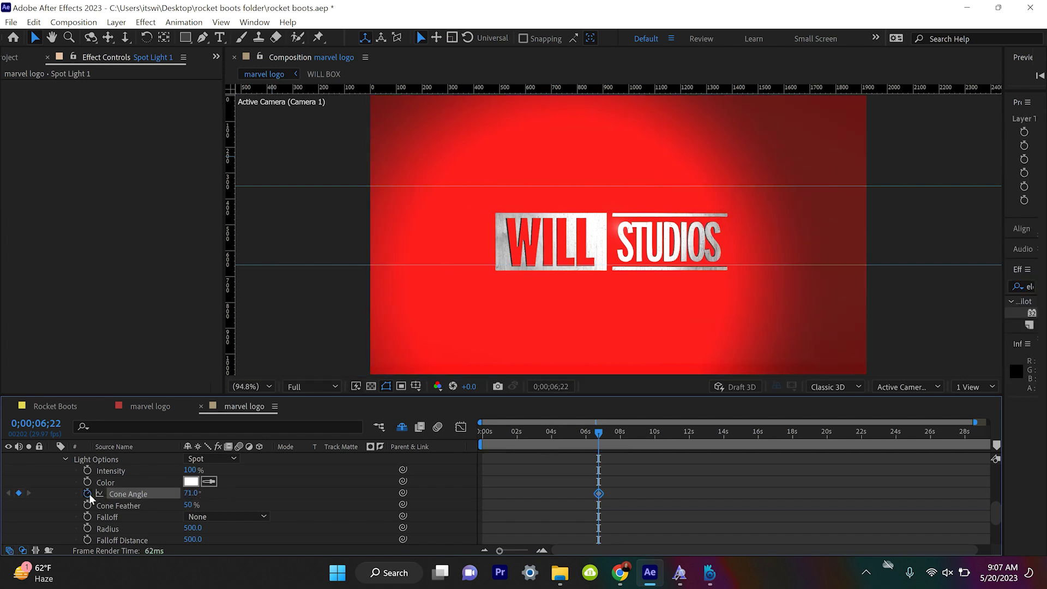
Step: Move the 71° Cone Angle keyframe to about 8 seconds, keyframe 180° at 0;00;02;28, and preview the narrowing light
left_click_drag(618, 493, 620, 493)
mouse_move(524, 433)
left_mouse_down()
mouse_move(512, 433)
mouse_move(532, 437)
left_mouse_up()
left_click_drag(192, 493, 277, 506)
key("space")
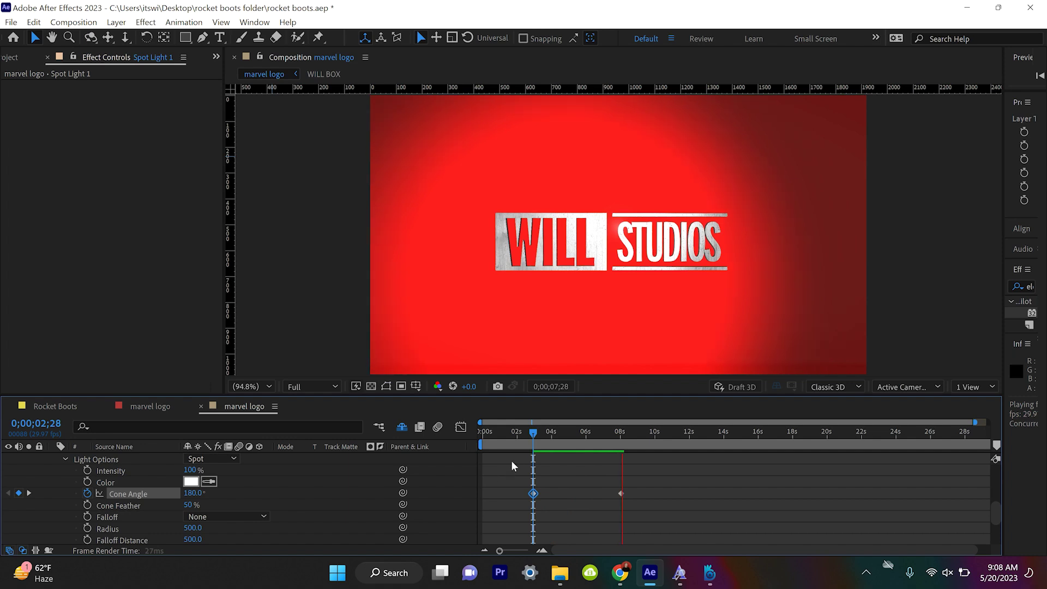
Step: Shift Spot Light 1's Cone Angle animation to start at 0;00;00;00, set its ending keyframe near 4 seconds, and preview it
left_click_drag(531, 433, 543, 434)
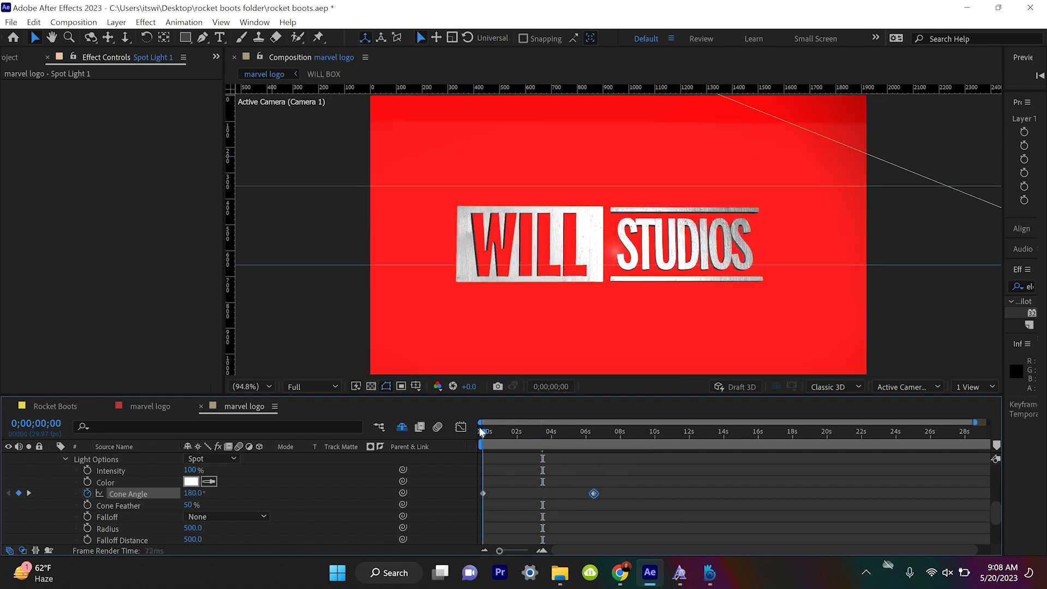
key("space")
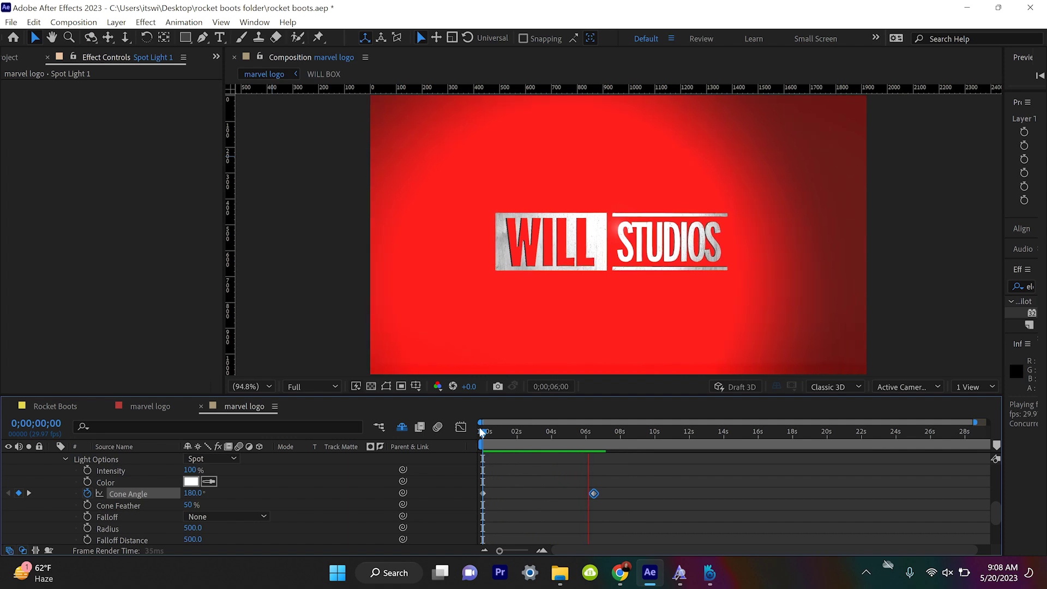
left_click_drag(482, 432, 554, 432)
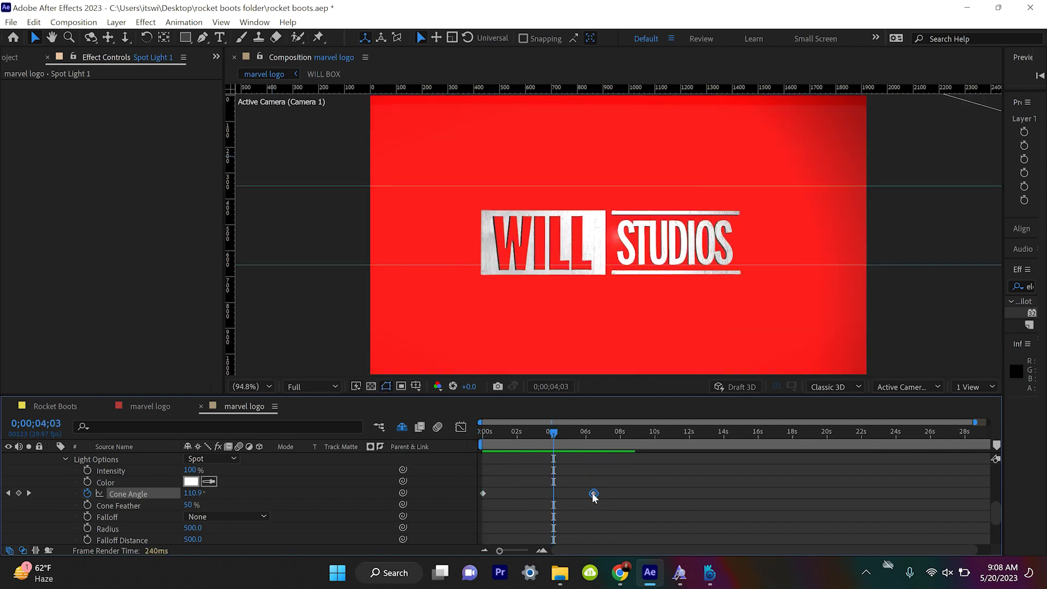
left_click_drag(191, 493, 212, 517)
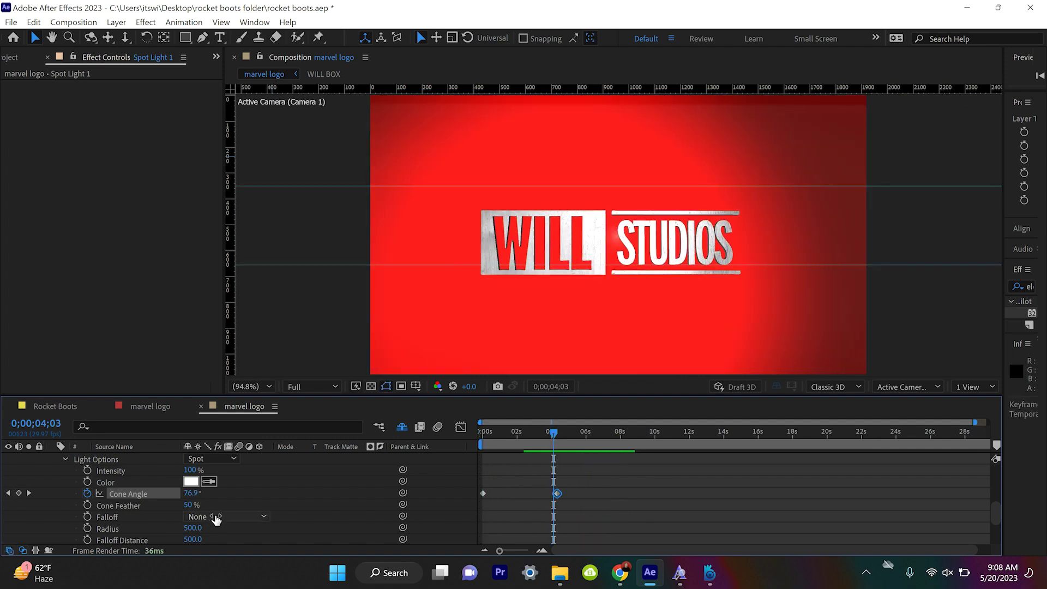
Step: Adjust Spot Light 1's X and Y Rotation to centre its beam on the WILL STUDIOS logo
scroll(214, 510, "up", 4)
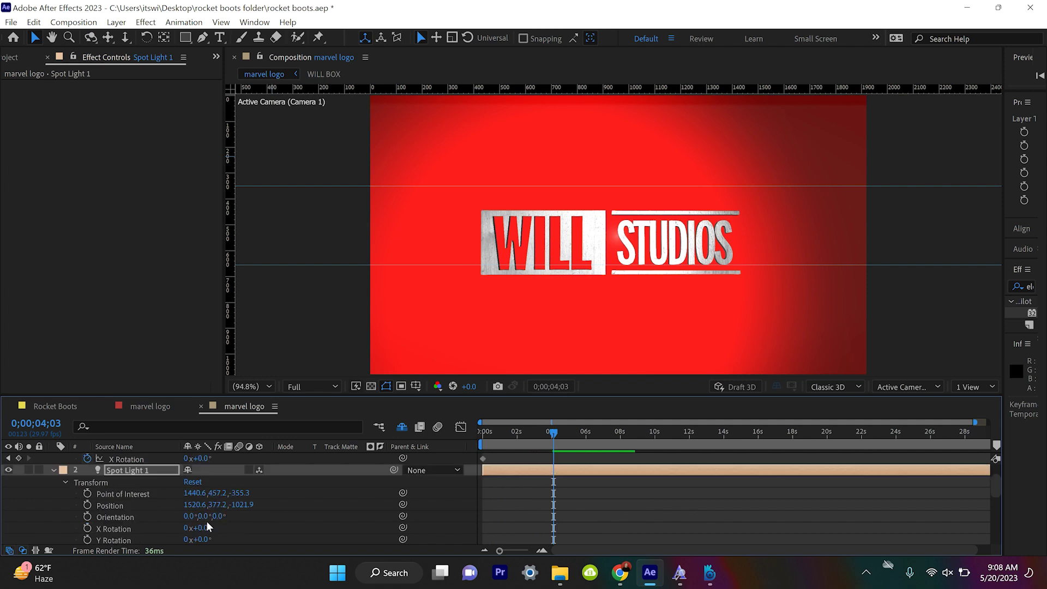
left_click(206, 523)
left_click_drag(221, 528, 212, 528)
left_click_drag(203, 539, 206, 539)
Step: Soften Spot Light 1's edge by setting Cone Feather to 73%, and preview the animation from 0;00;00;17
scroll(229, 533, "down", 4)
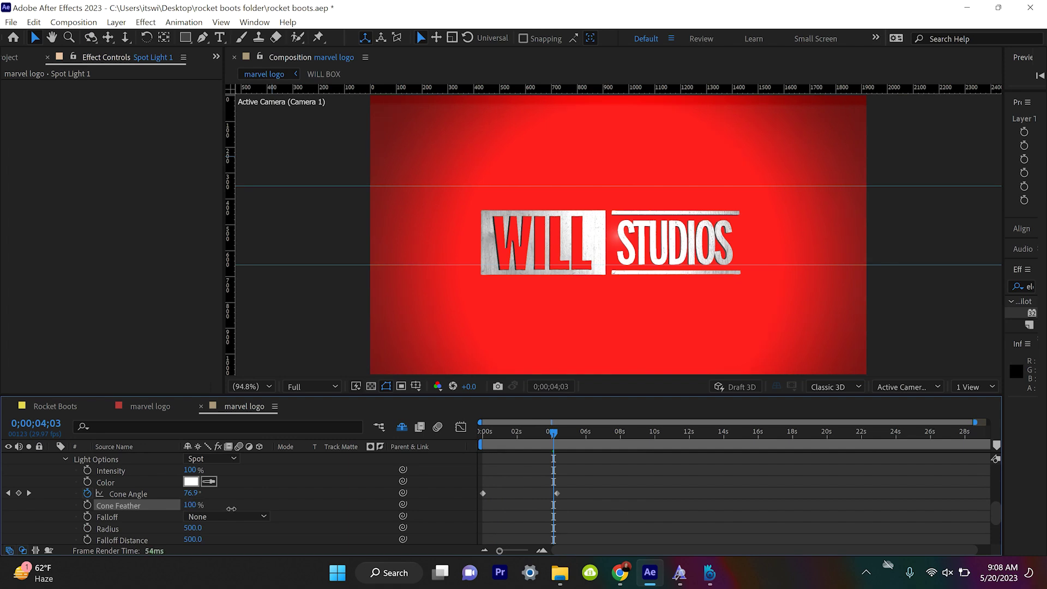
left_click_drag(231, 508, 216, 509)
left_click(492, 436)
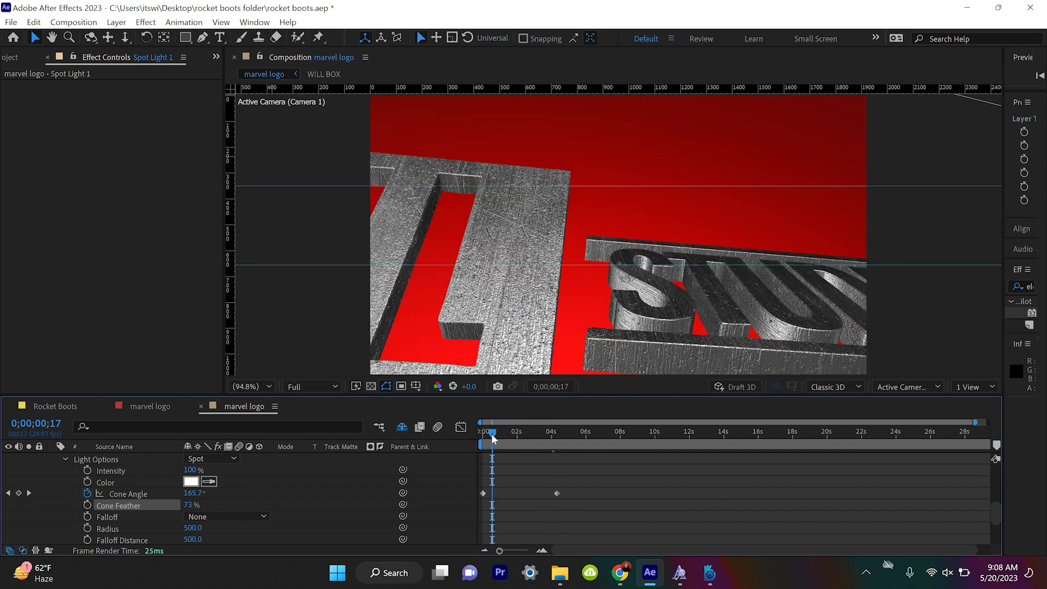
key("space")
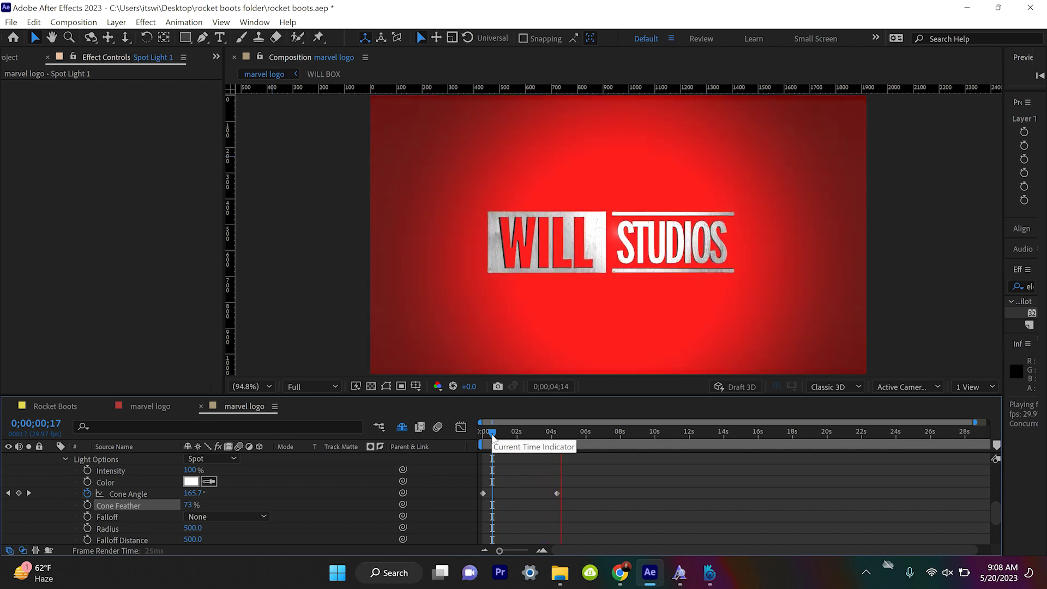
key("space")
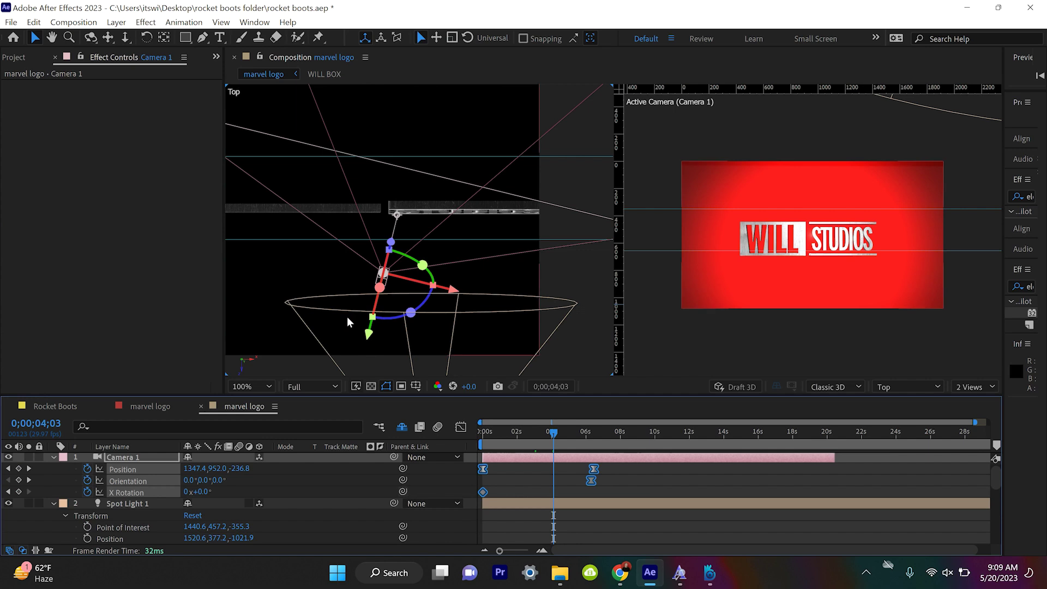
Step: Delete Camera 1's Position, Orientation and X Rotation keyframes
key("Delete")
left_click(541, 480)
scroll(415, 262, "down", 4)
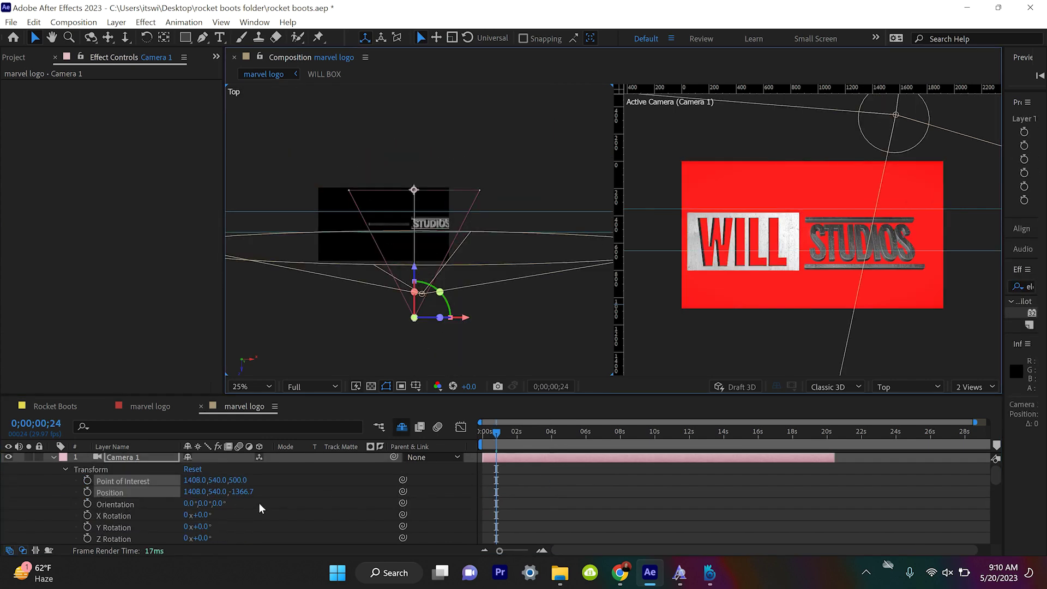
Step: Keyframe Camera 1's Position at 0;00;00;24 and shift the camera sideways in the Top view to 832, 540, -1366.7
left_click(260, 508)
left_click(87, 492)
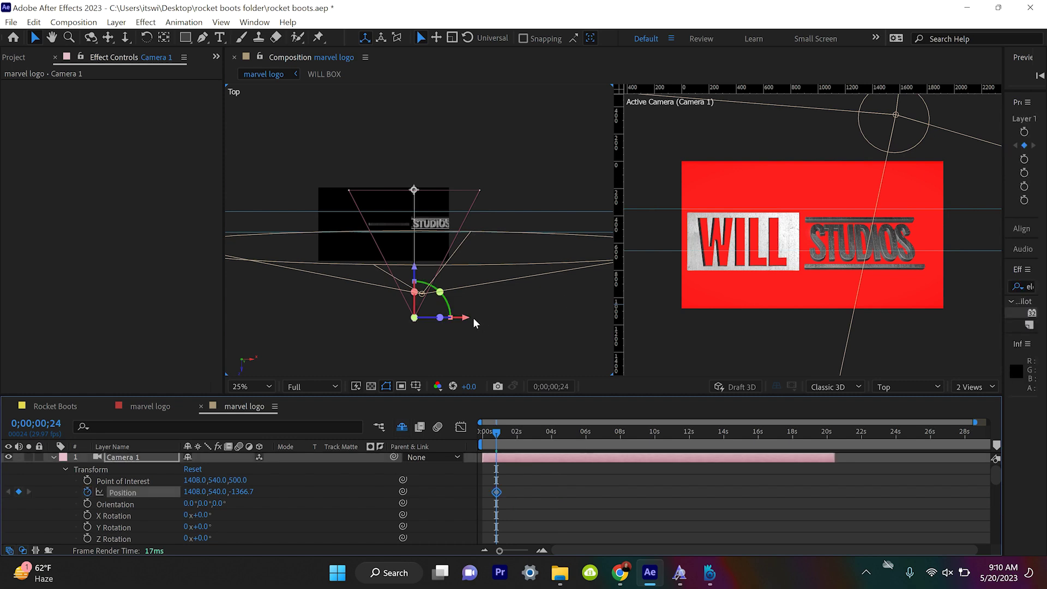
left_click_drag(462, 321, 422, 319)
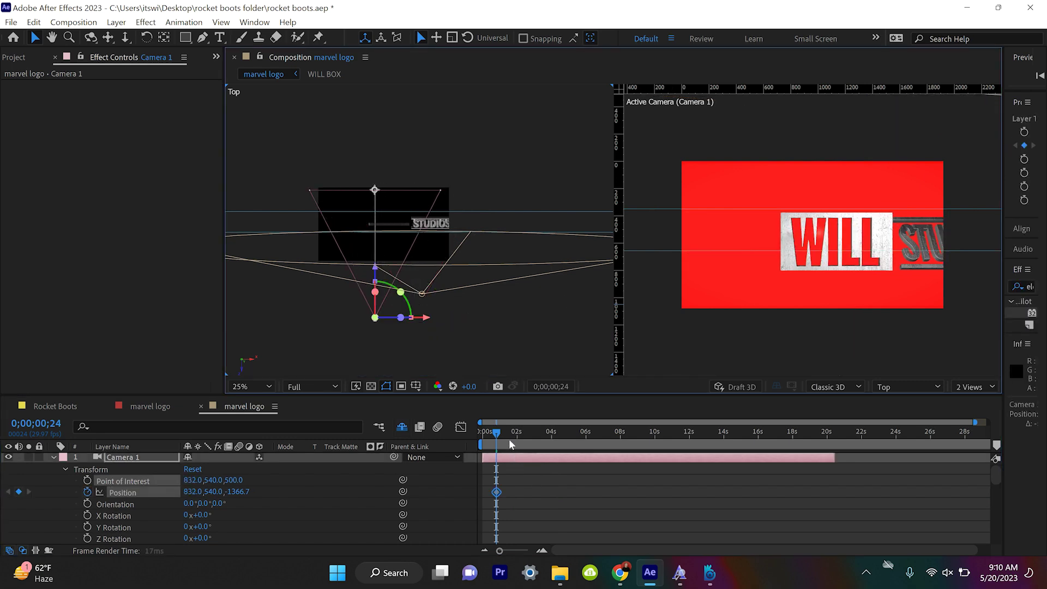
Step: Go to 0;00;04;14 and reposition Camera 1 in the Top view for the next Position keyframe
left_click(522, 431)
left_click(560, 431)
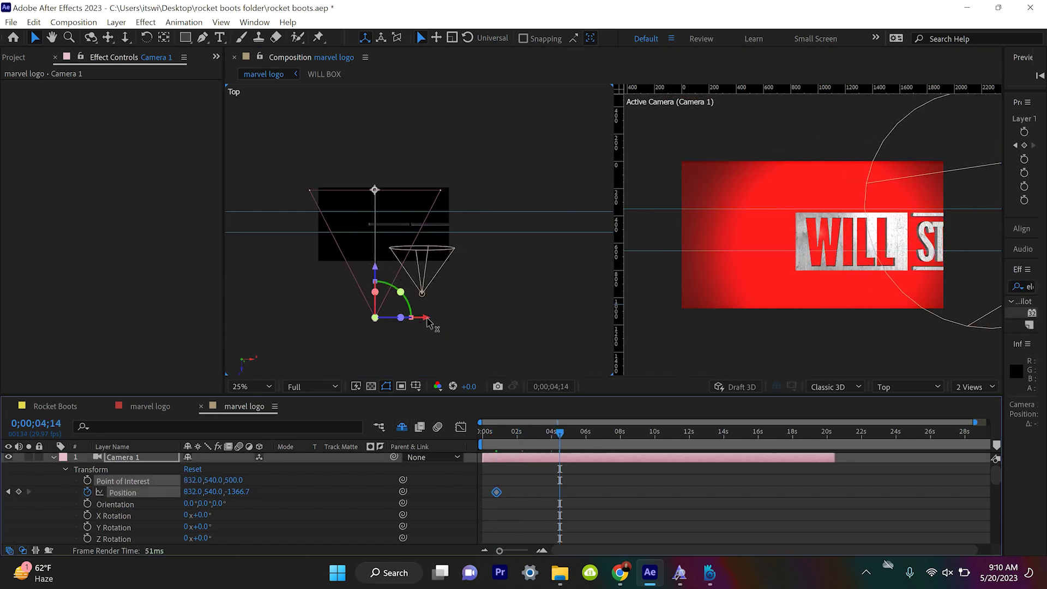
left_click(428, 322)
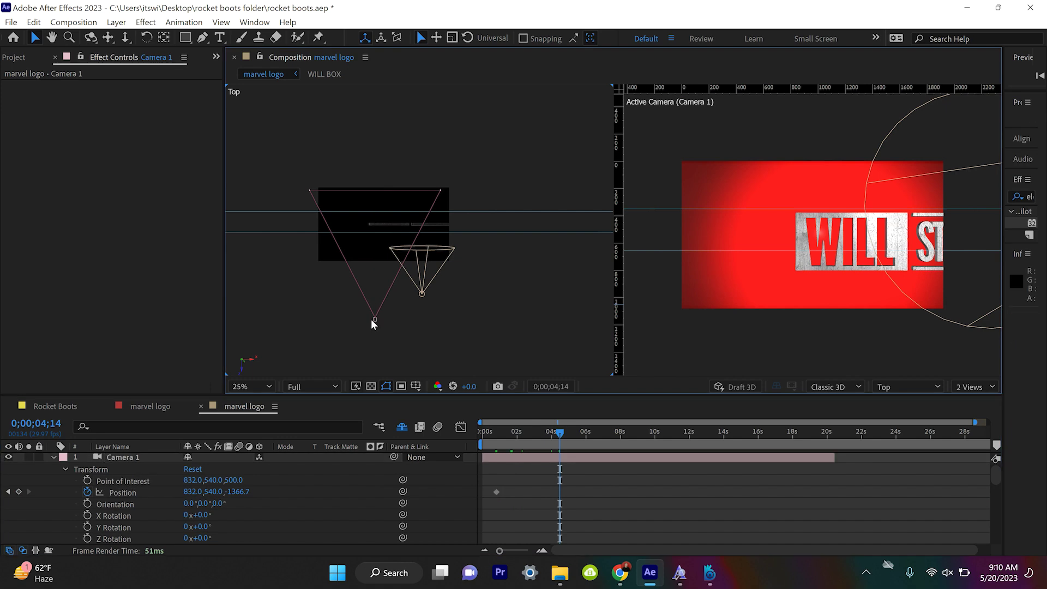
left_click_drag(421, 322, 573, 447)
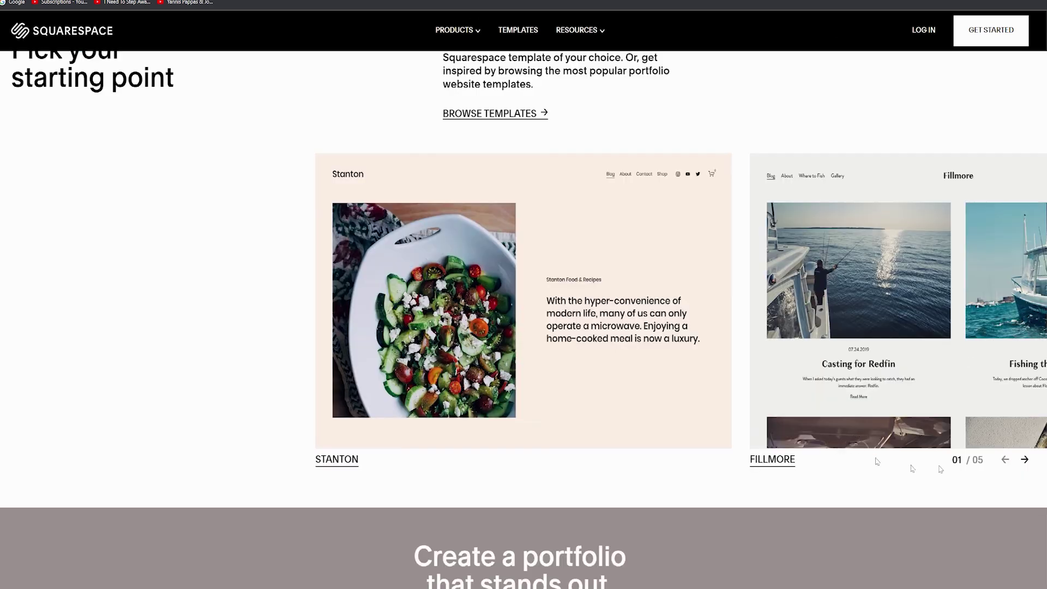
Step: Switch to the Squarespace website and browse the portfolio template carousel past Stanton, Fillmore and Nolan
left_click(1025, 459)
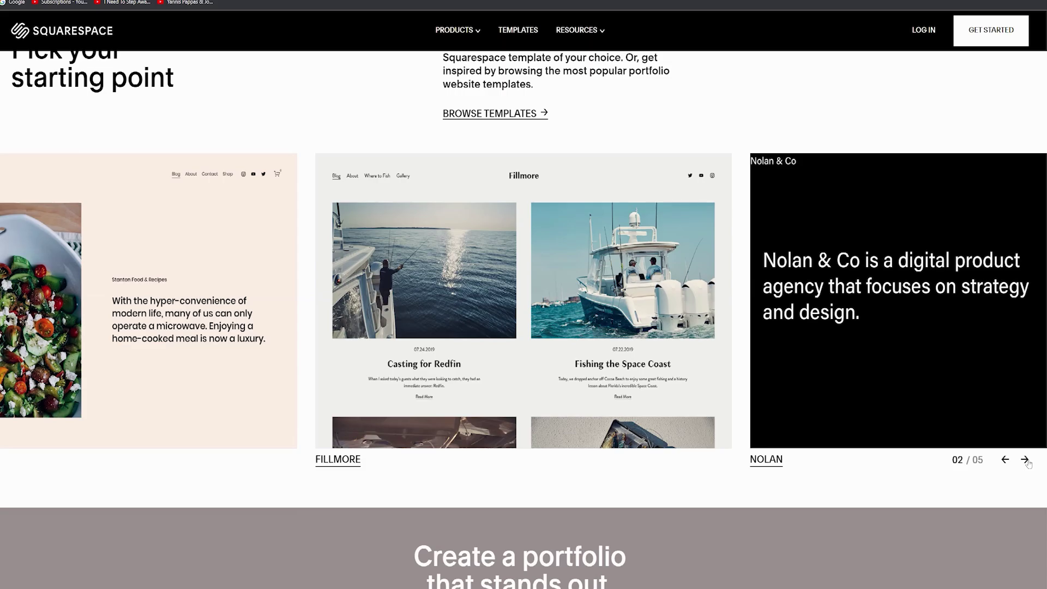
left_click(1025, 460)
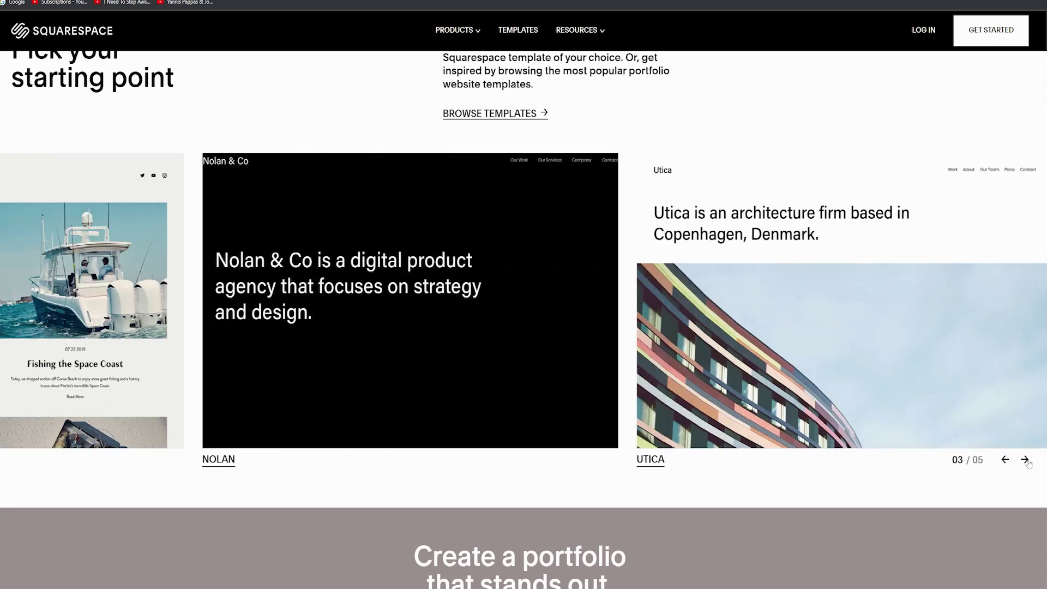
left_click(1024, 460)
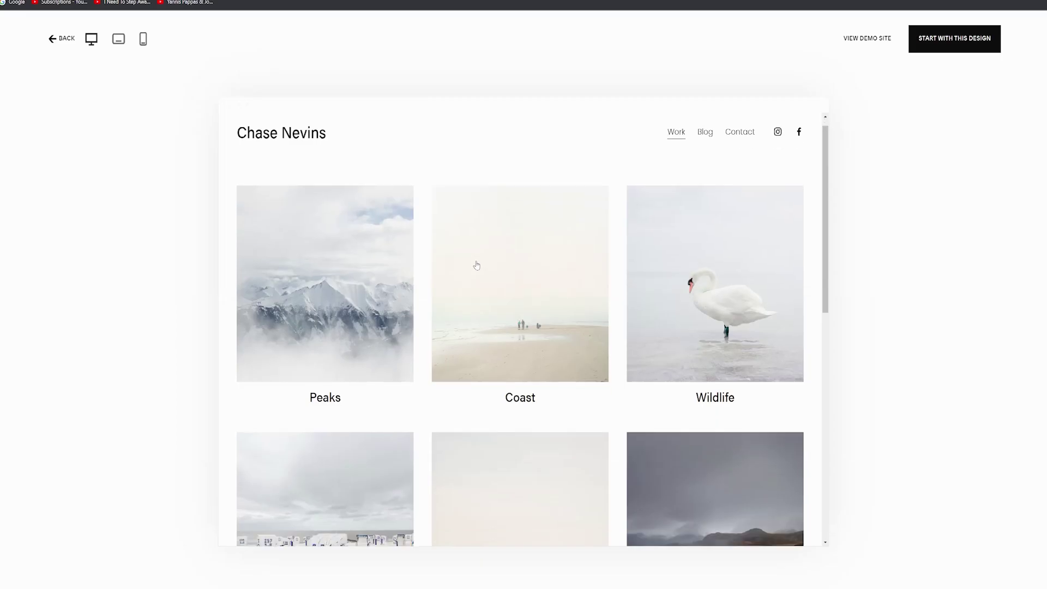
Step: Look through a template preview's photo gallery and the Traffic and trends section of the Squarespace Analytics page
scroll(476, 266, "down", 5)
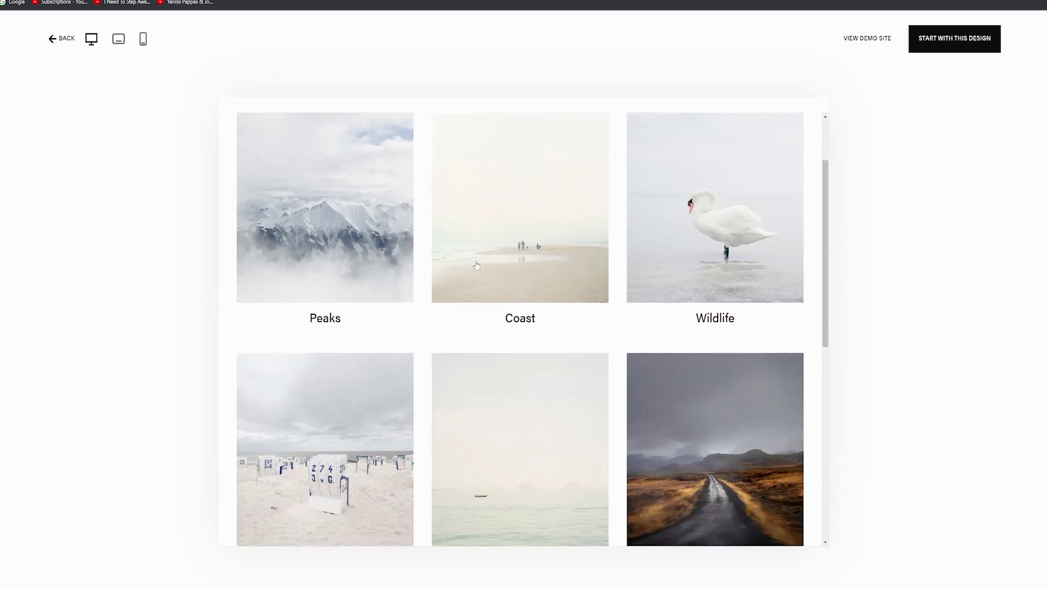
scroll(476, 266, "down", 3)
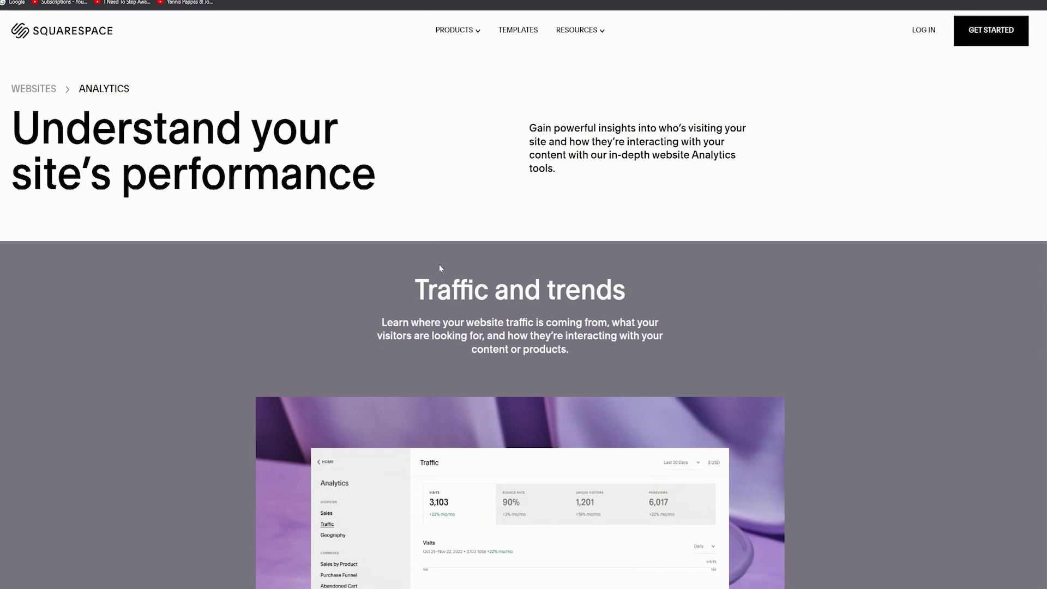
scroll(440, 268, "down", 3)
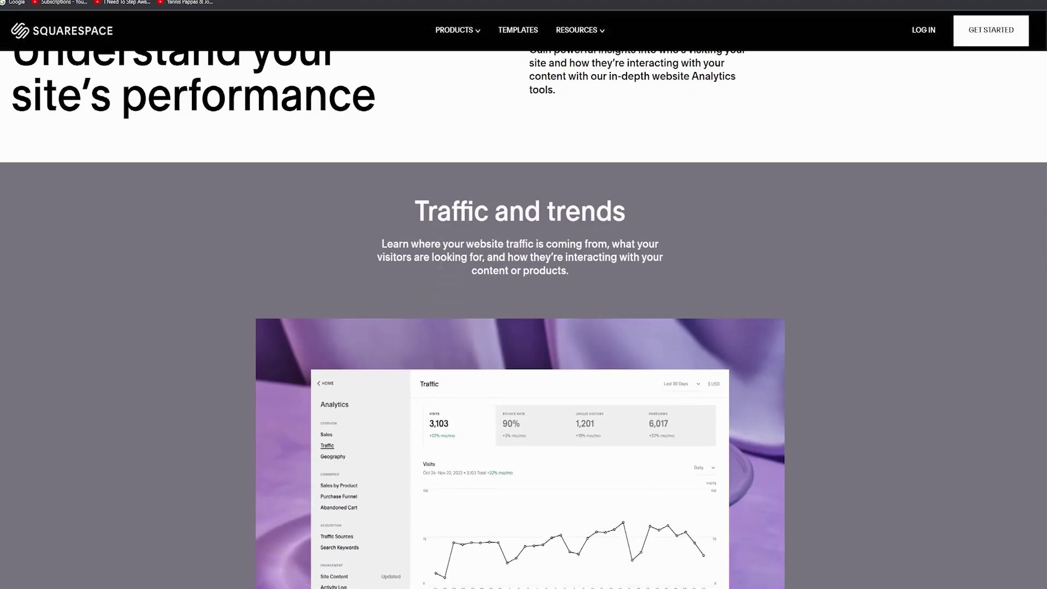
scroll(440, 268, "down", 4)
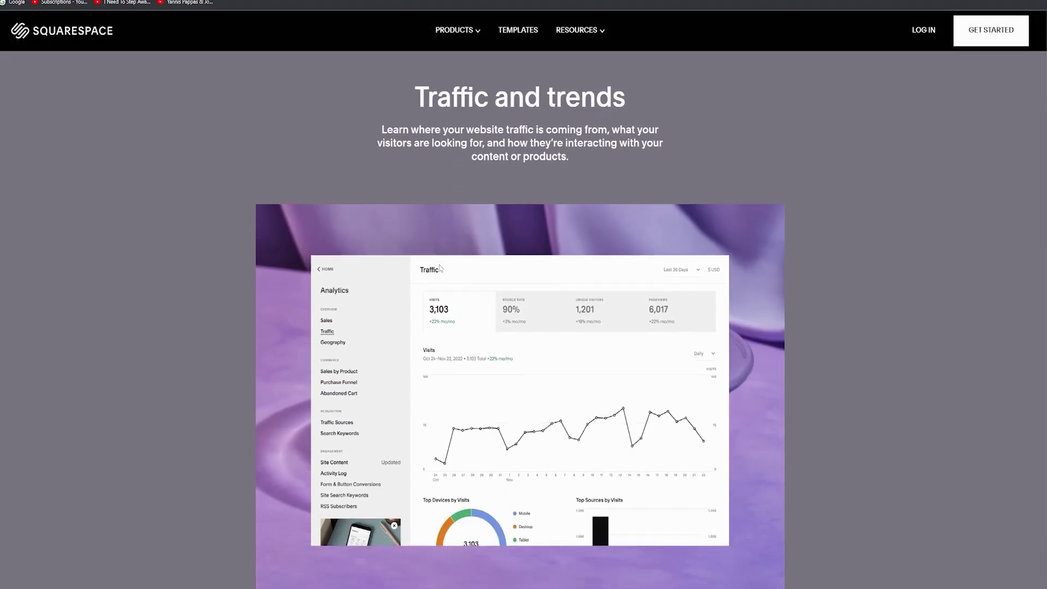